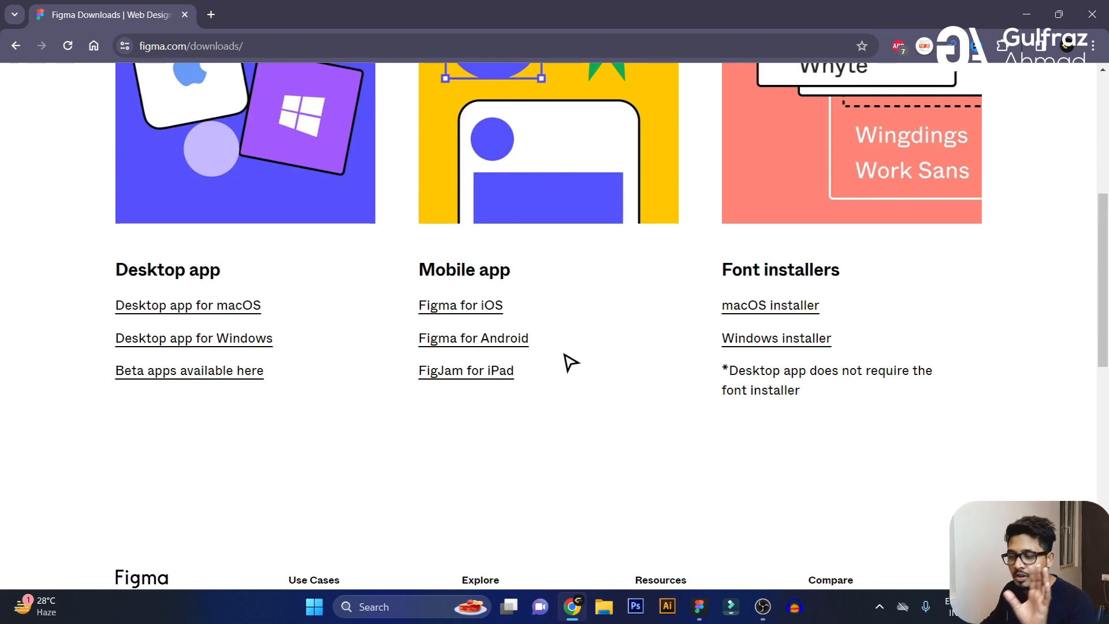
- Close the browser showing the Figma downloads page and switch to the Figma desktop app
{"action": "scroll", "coordinate": [597, 344], "scroll_direction": "up", "scroll_amount": 2}
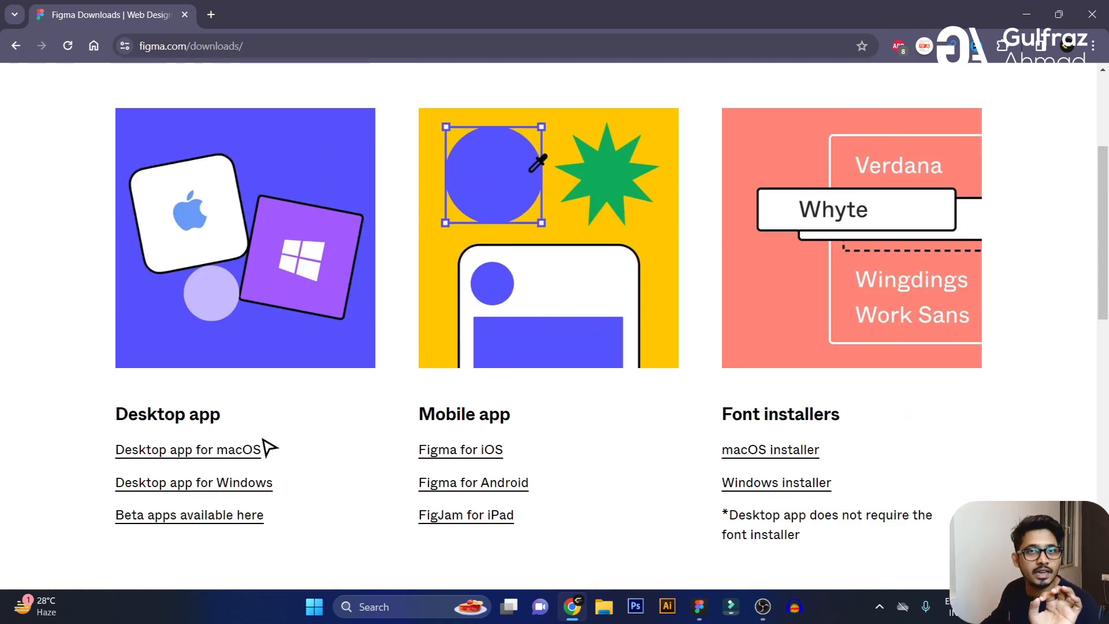
{"action": "scroll", "coordinate": [241, 448], "scroll_direction": "down", "scroll_amount": 3}
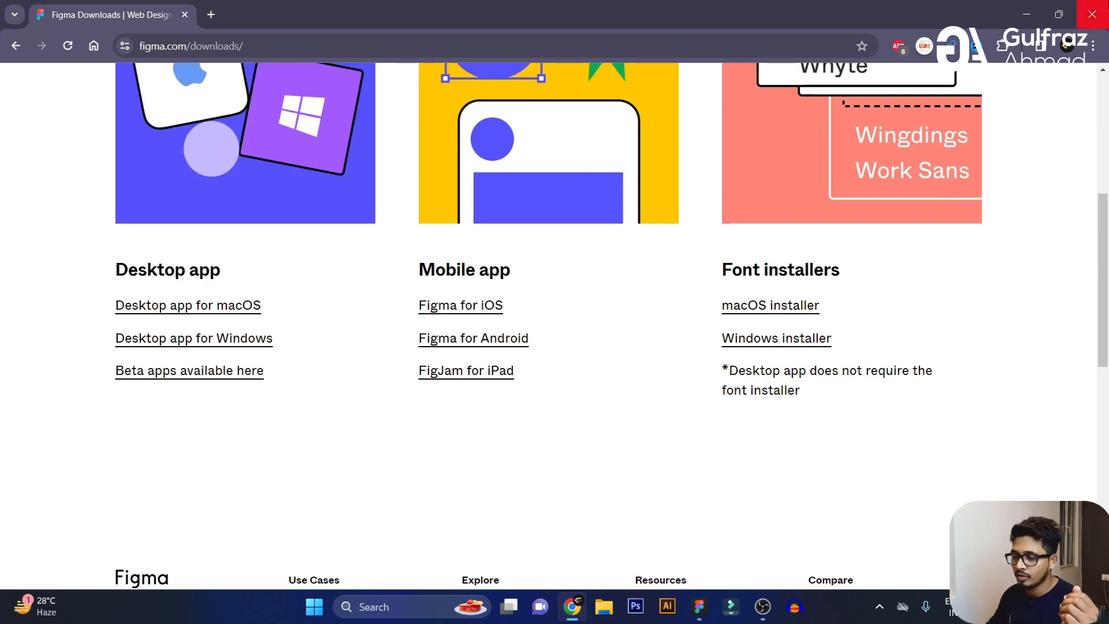
{"action": "left_click", "coordinate": [1092, 14]}
{"action": "left_click", "coordinate": [699, 606]}
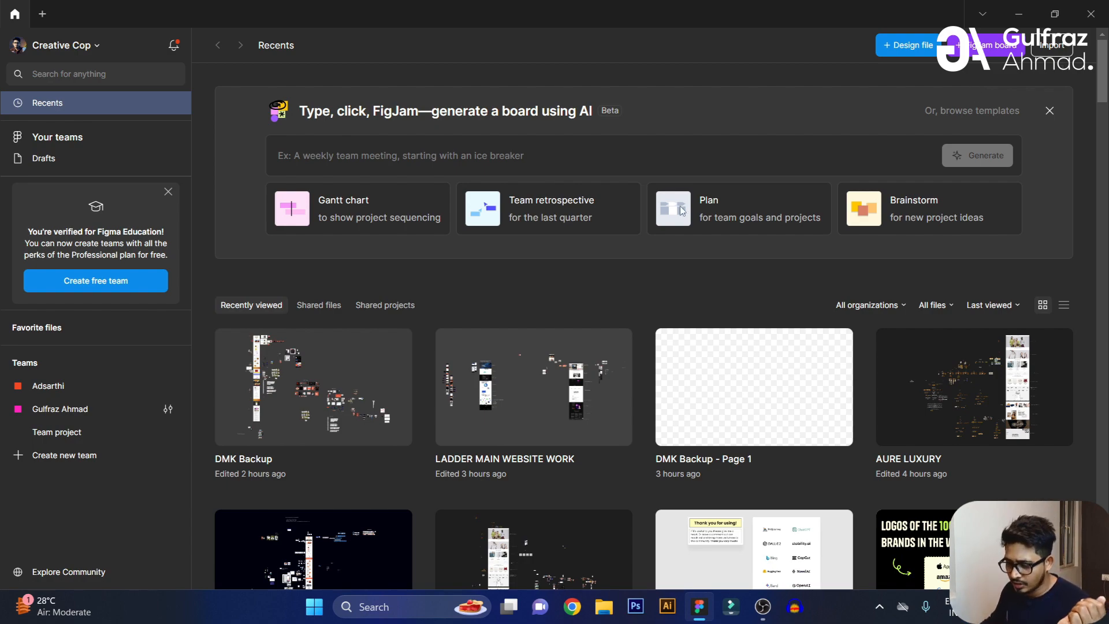
- Create a new design file from the recent files page and name it Demo
{"action": "scroll", "coordinate": [493, 283], "scroll_direction": "down", "scroll_amount": 5}
{"action": "scroll", "coordinate": [657, 299], "scroll_direction": "down", "scroll_amount": 15}
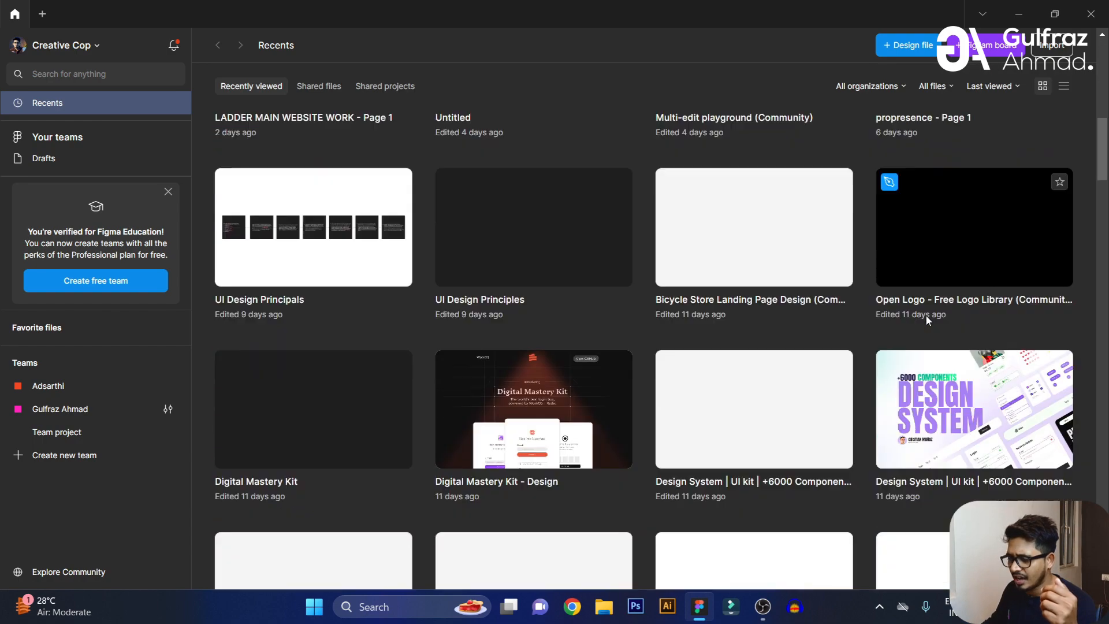
{"action": "scroll", "coordinate": [747, 419], "scroll_direction": "up", "scroll_amount": 20}
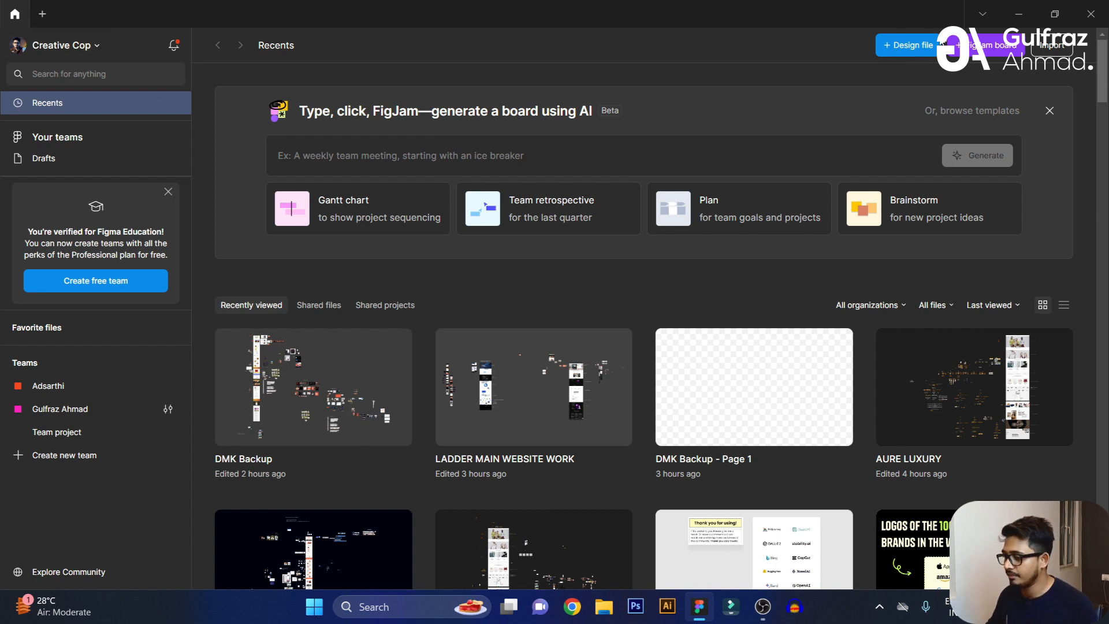
{"action": "left_click", "coordinate": [911, 52]}
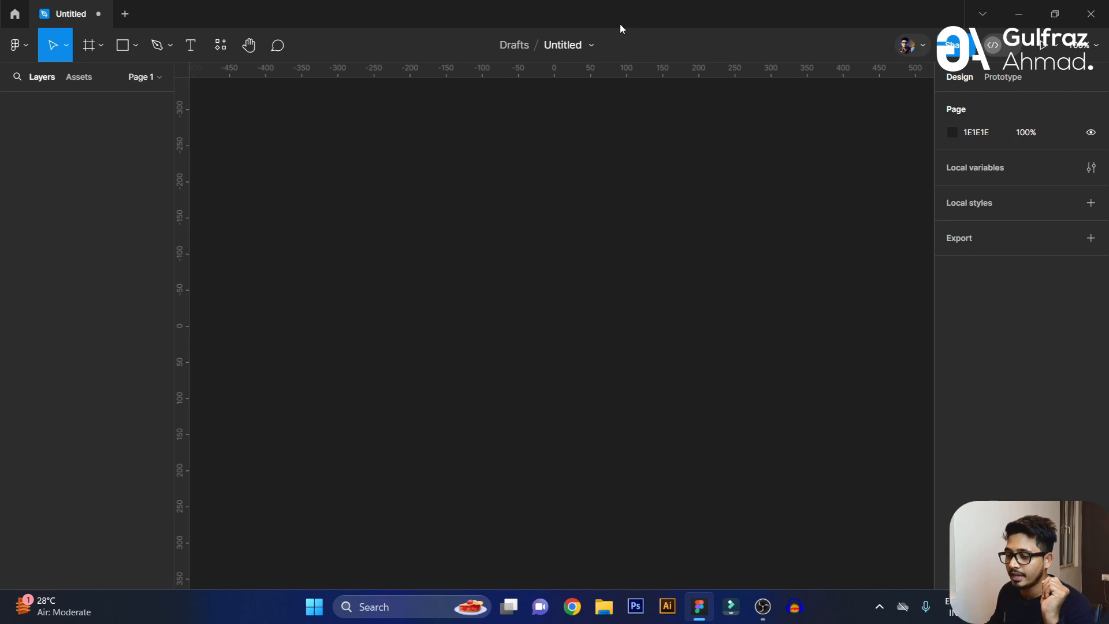
{"action": "left_click", "coordinate": [564, 46]}
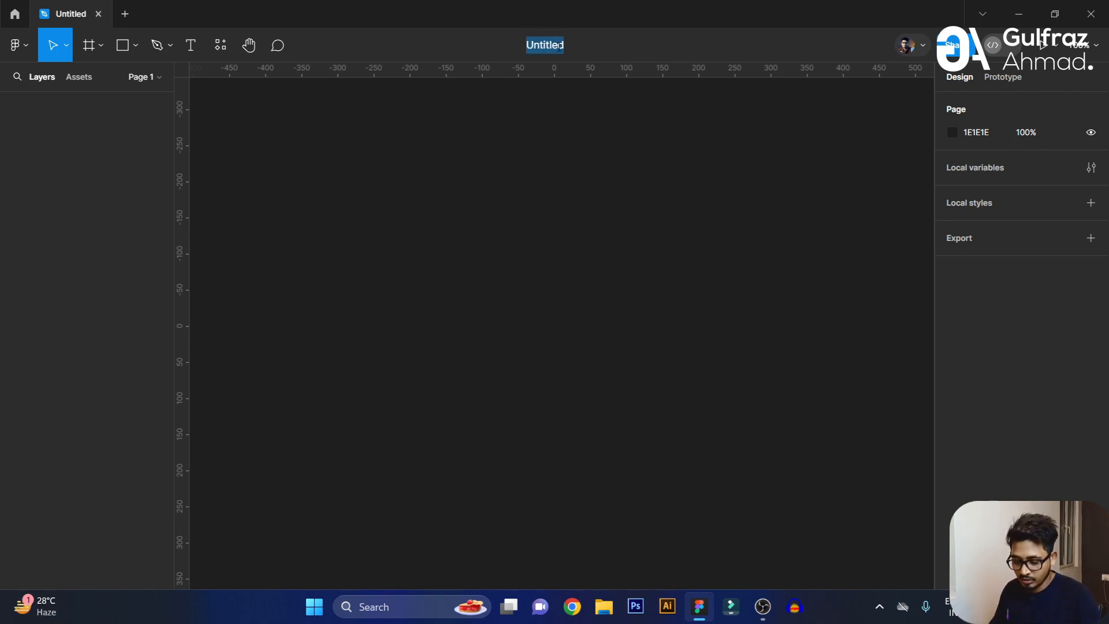
{"action": "type", "text": "Demo"}
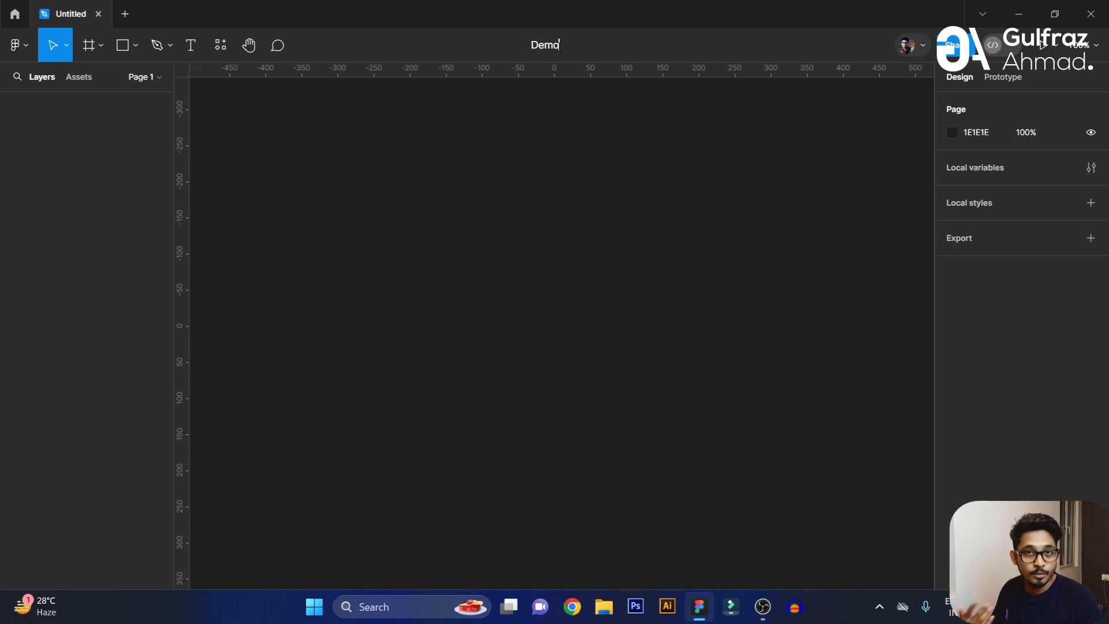
{"action": "key", "text": "Return"}
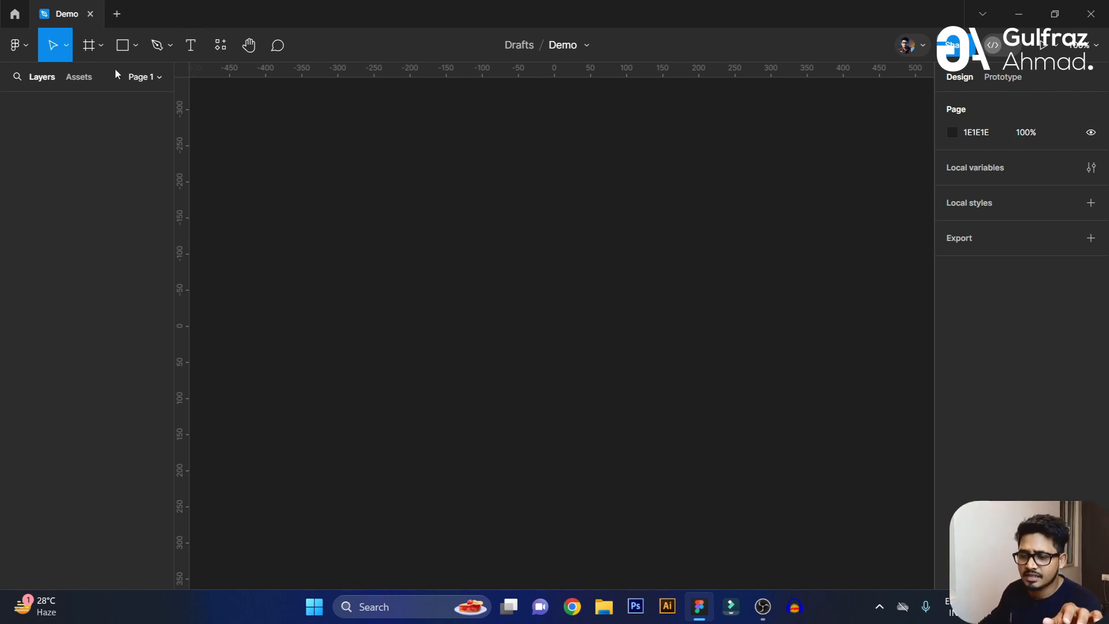
{"action": "left_click", "coordinate": [67, 50]}
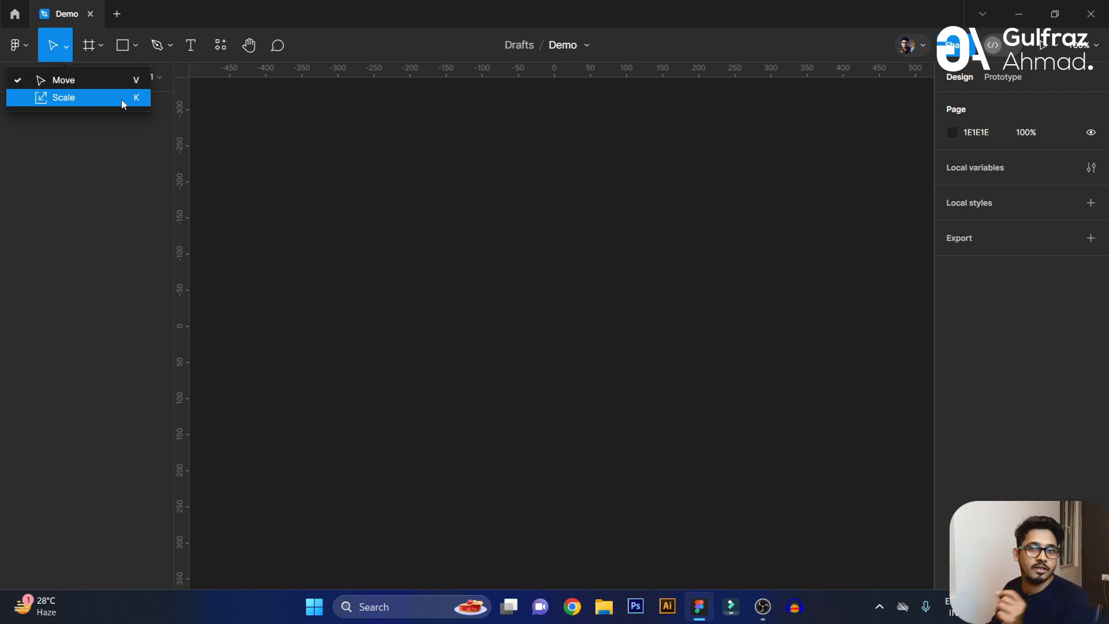
{"action": "left_click", "coordinate": [113, 80]}
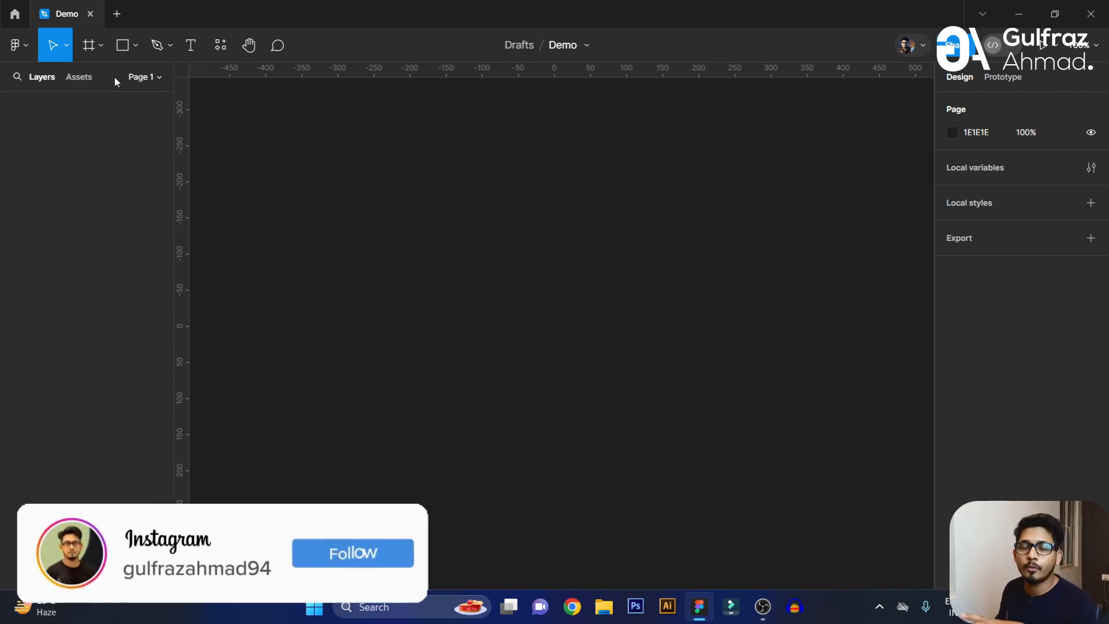
{"action": "left_click", "coordinate": [99, 46]}
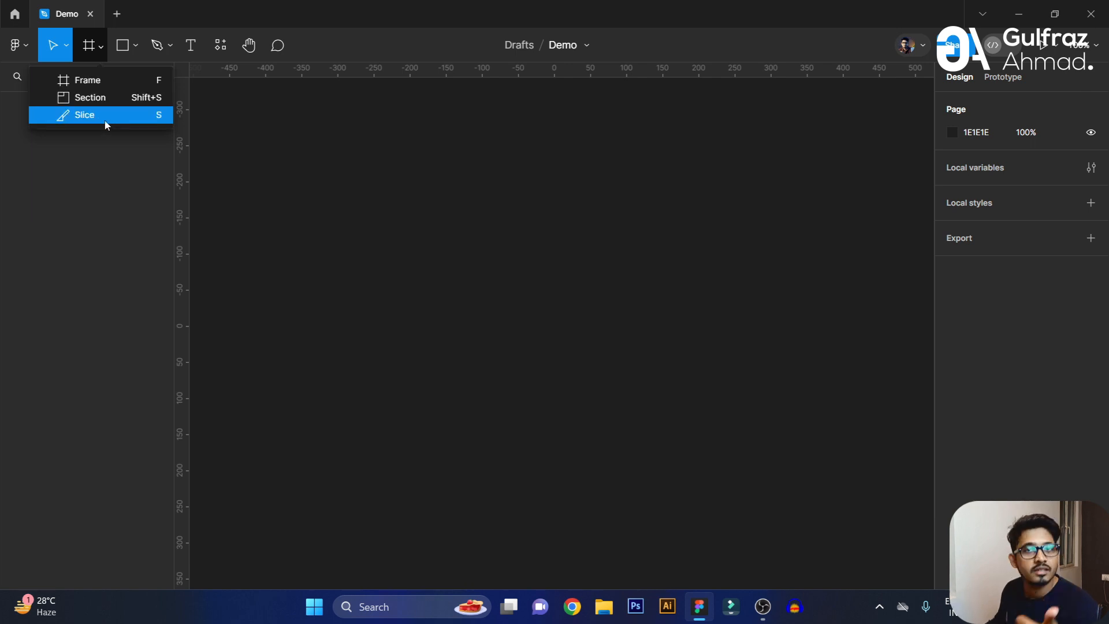
{"action": "left_click", "coordinate": [101, 45]}
- Activate the Frame tool and look through its preset size categories, including Phone, Figma Community and Archive
{"action": "left_click", "coordinate": [100, 45]}
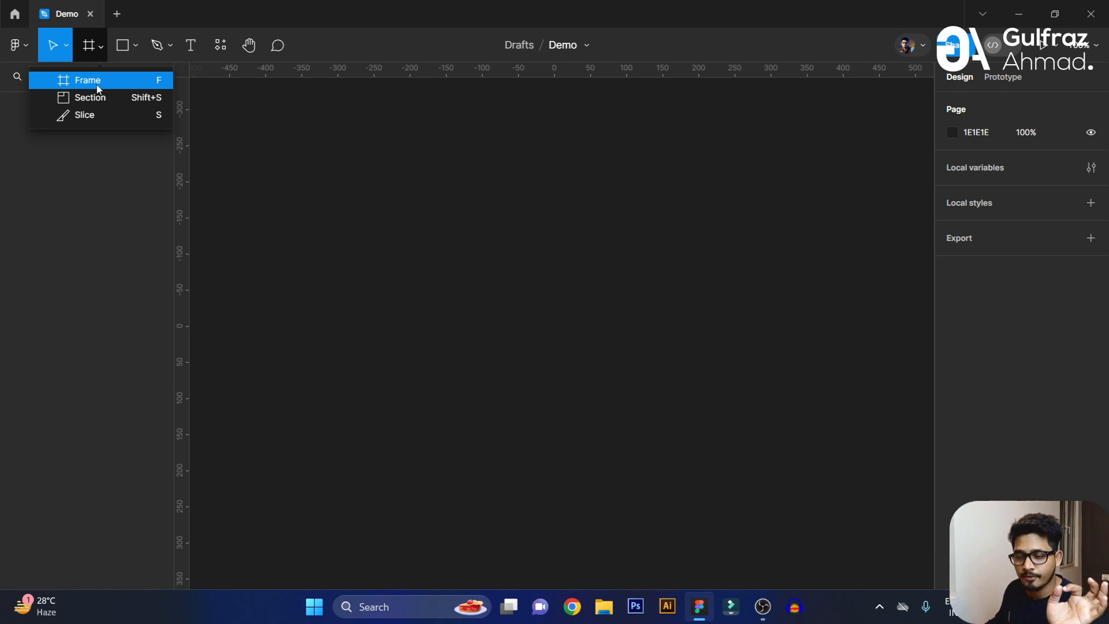
{"action": "left_click", "coordinate": [98, 80]}
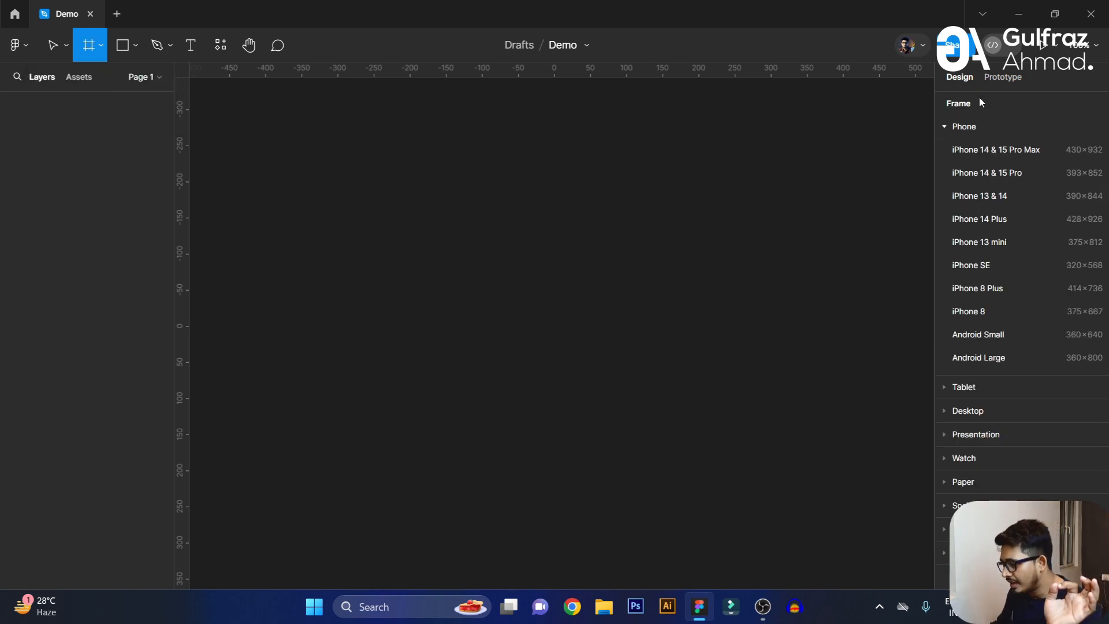
{"action": "left_click", "coordinate": [957, 127]}
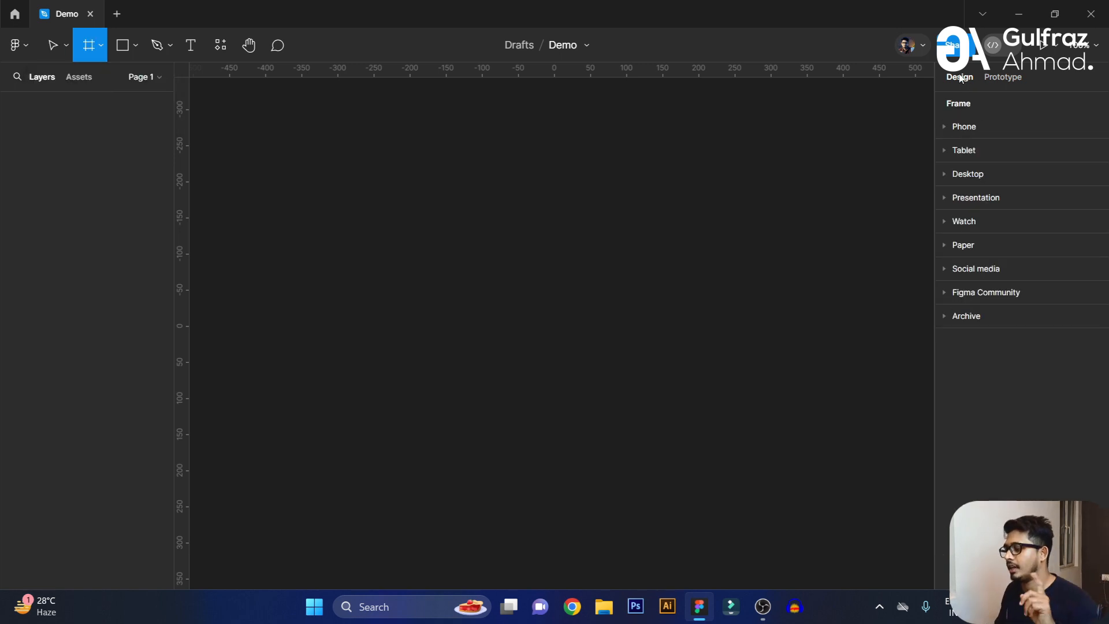
{"action": "left_click", "coordinate": [1016, 81]}
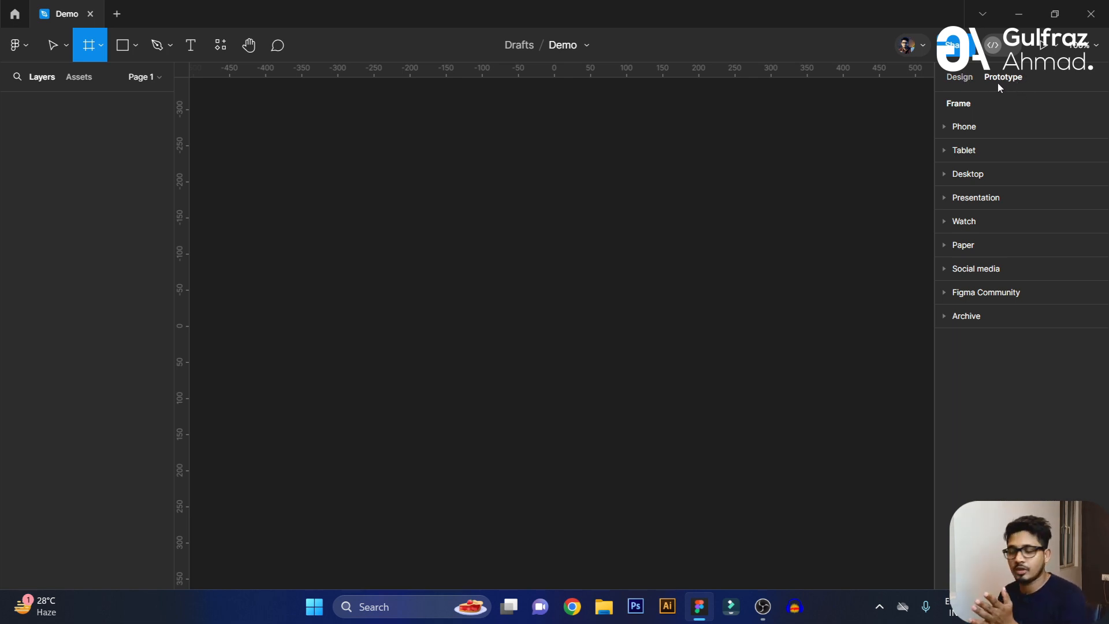
{"action": "left_click", "coordinate": [970, 78]}
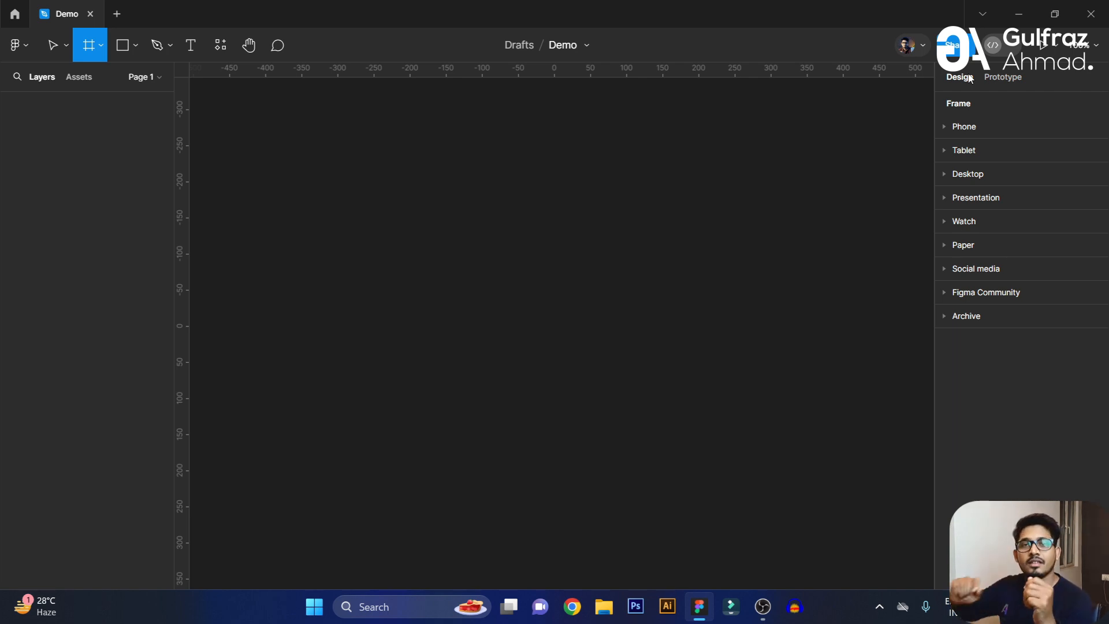
{"action": "left_click", "coordinate": [947, 127]}
{"action": "left_click", "coordinate": [946, 125]}
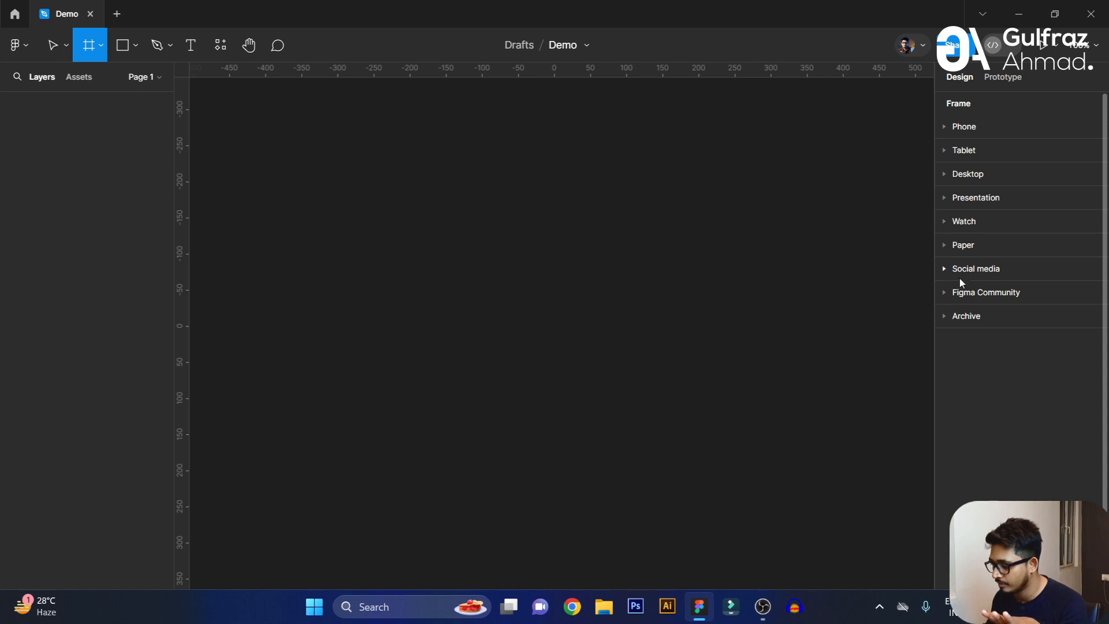
{"action": "left_click", "coordinate": [958, 298]}
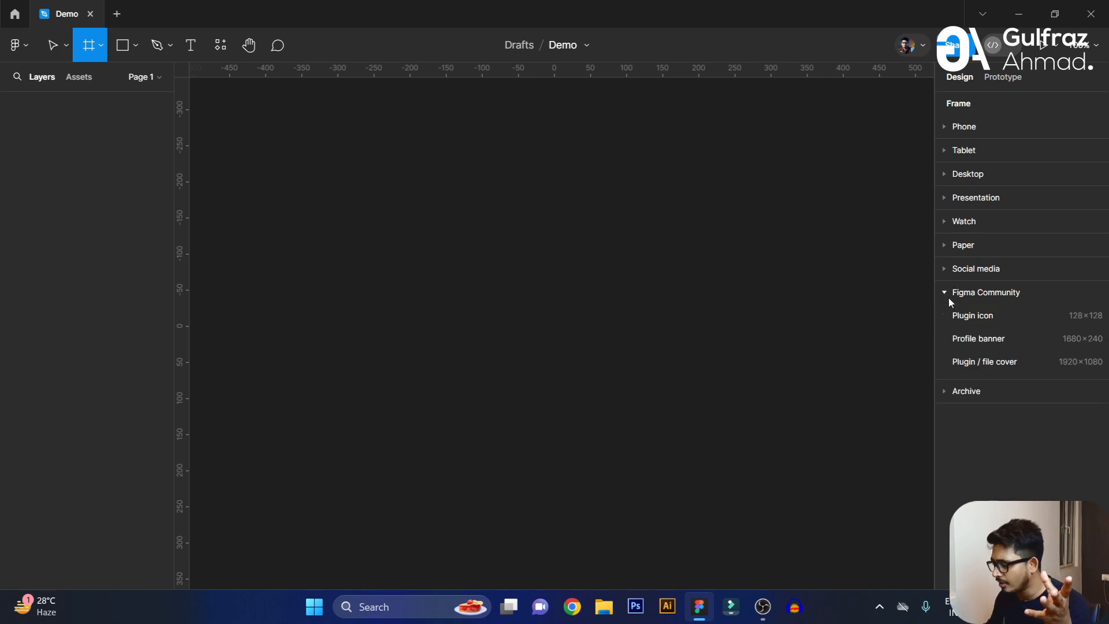
{"action": "left_click", "coordinate": [945, 293]}
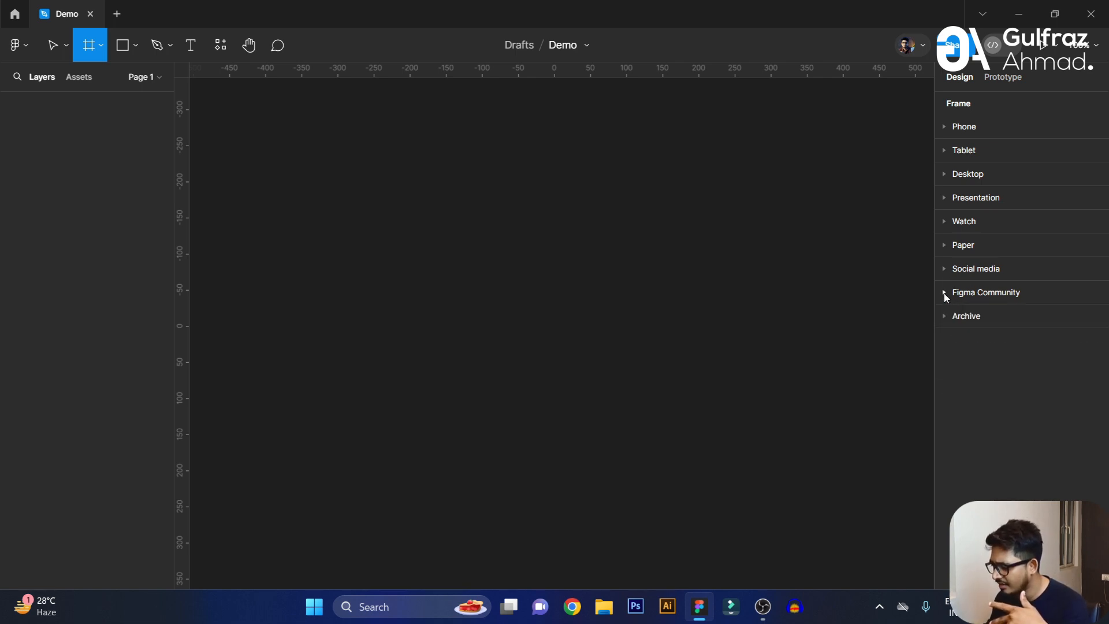
{"action": "left_click", "coordinate": [944, 316]}
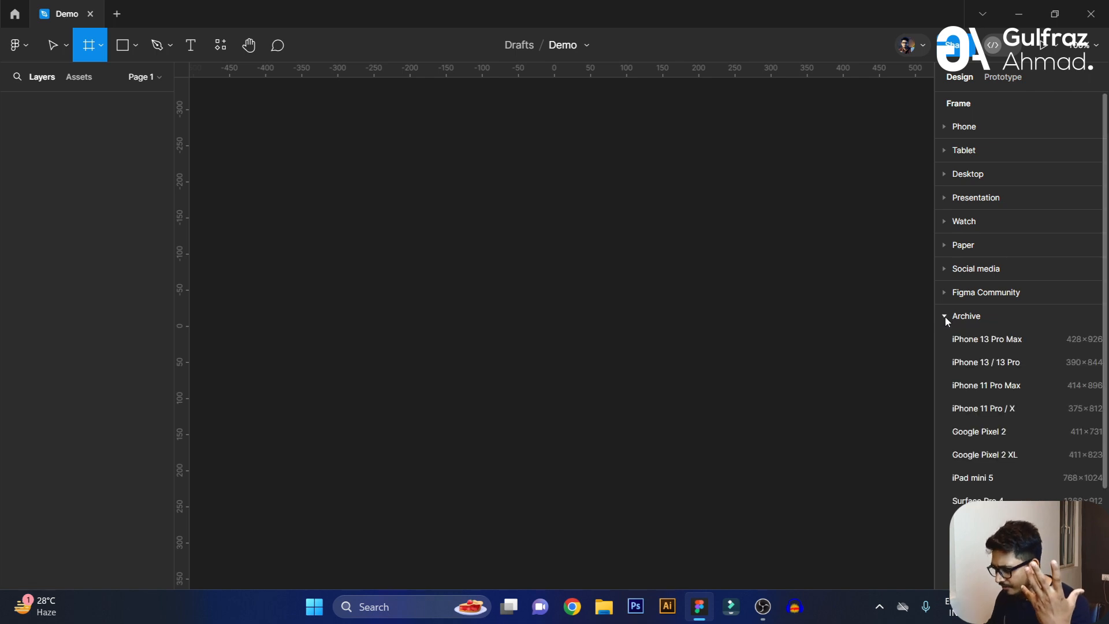
{"action": "left_click", "coordinate": [945, 316]}
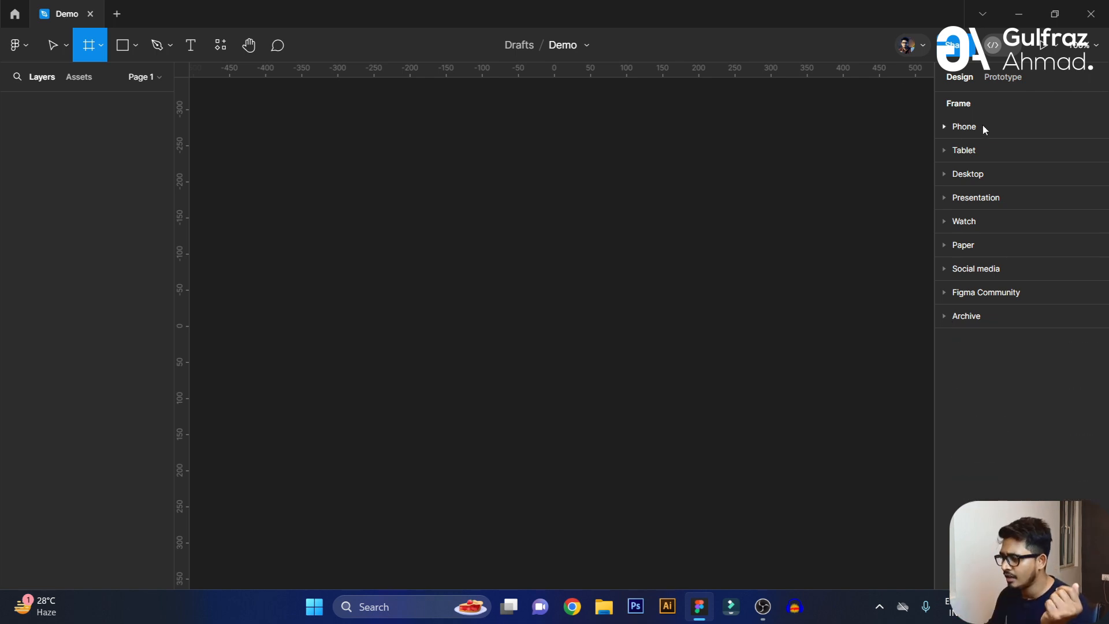
- Add a frame to the canvas using the iPhone 14 & 15 Pro Max phone preset (430×932)
{"action": "left_click", "coordinate": [944, 127]}
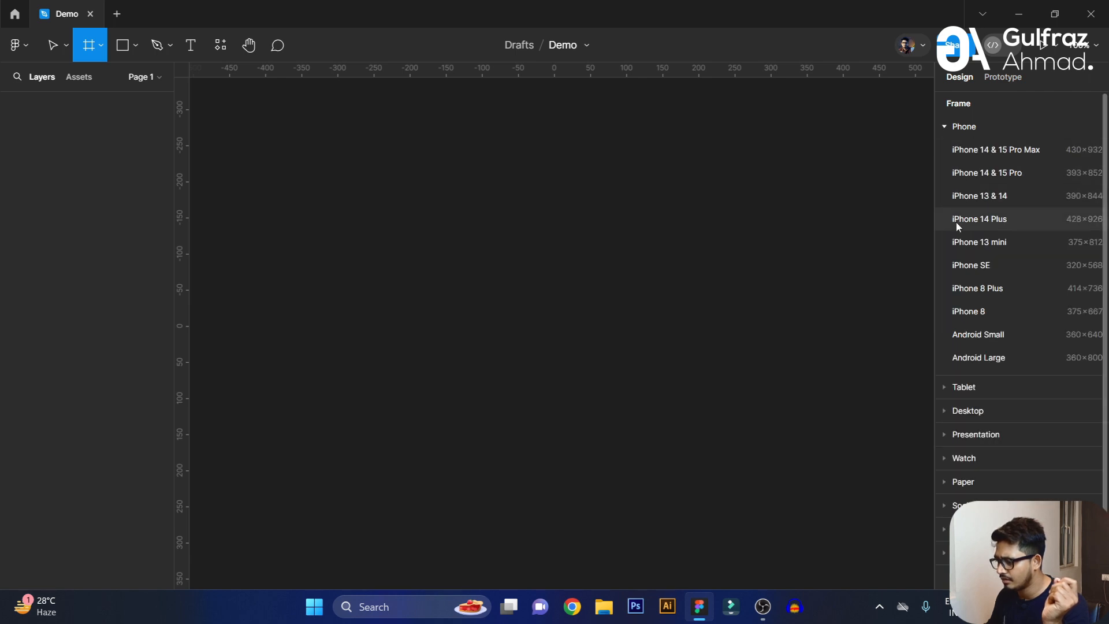
{"action": "left_click", "coordinate": [975, 152]}
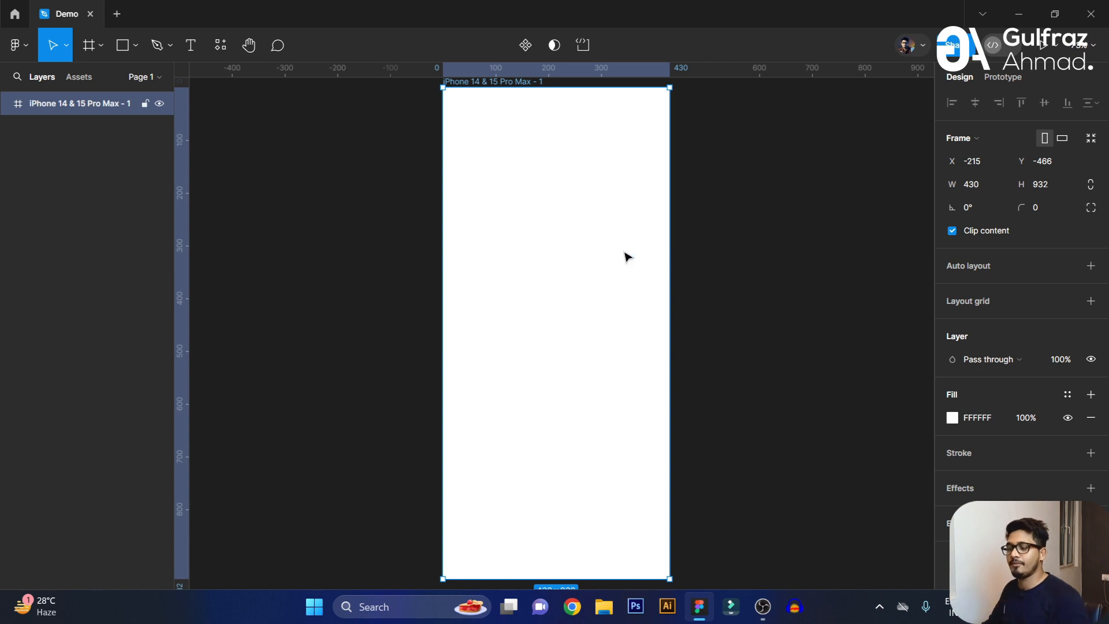
{"action": "scroll", "coordinate": [549, 146], "scroll_direction": "down", "scroll_amount": 3}
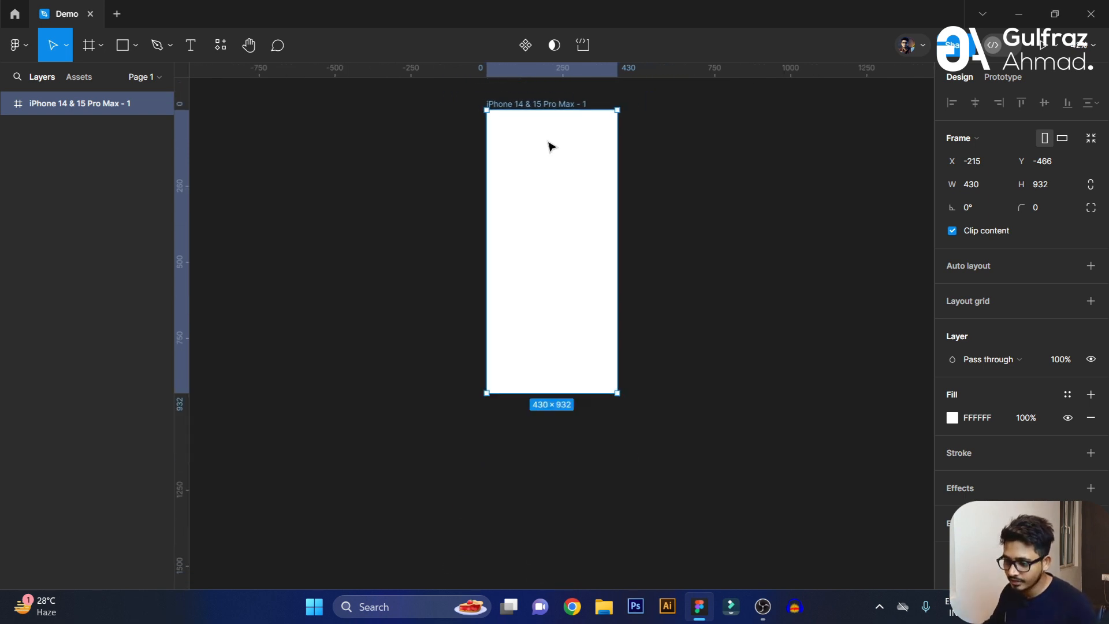
{"action": "scroll", "coordinate": [549, 146], "scroll_direction": "up", "scroll_amount": 3}
{"action": "scroll", "coordinate": [552, 146], "scroll_direction": "down", "scroll_amount": 3}
{"action": "scroll", "coordinate": [552, 147], "scroll_direction": "up", "scroll_amount": 2}
{"action": "scroll", "coordinate": [552, 147], "scroll_direction": "down", "scroll_amount": 1}
{"action": "scroll", "coordinate": [551, 146], "scroll_direction": "up", "scroll_amount": 2}
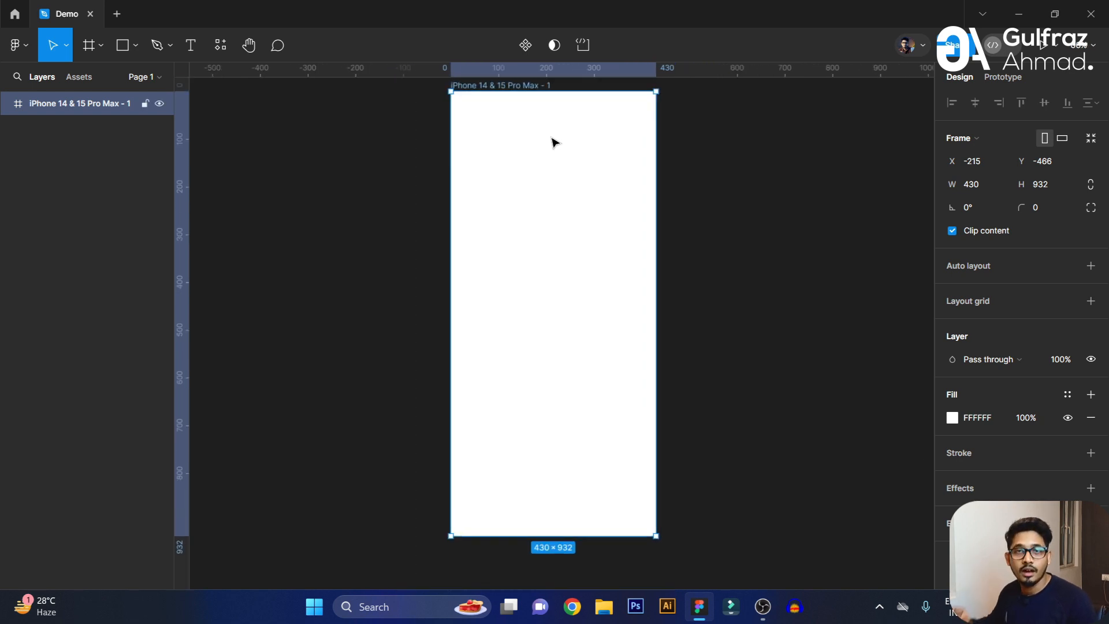
{"action": "scroll", "coordinate": [490, 153], "scroll_direction": "down", "scroll_amount": 1}
{"action": "scroll", "coordinate": [490, 153], "scroll_direction": "up", "scroll_amount": 2}
{"action": "scroll", "coordinate": [490, 154], "scroll_direction": "down", "scroll_amount": 2}
{"action": "scroll", "coordinate": [491, 154], "scroll_direction": "up", "scroll_amount": 1}
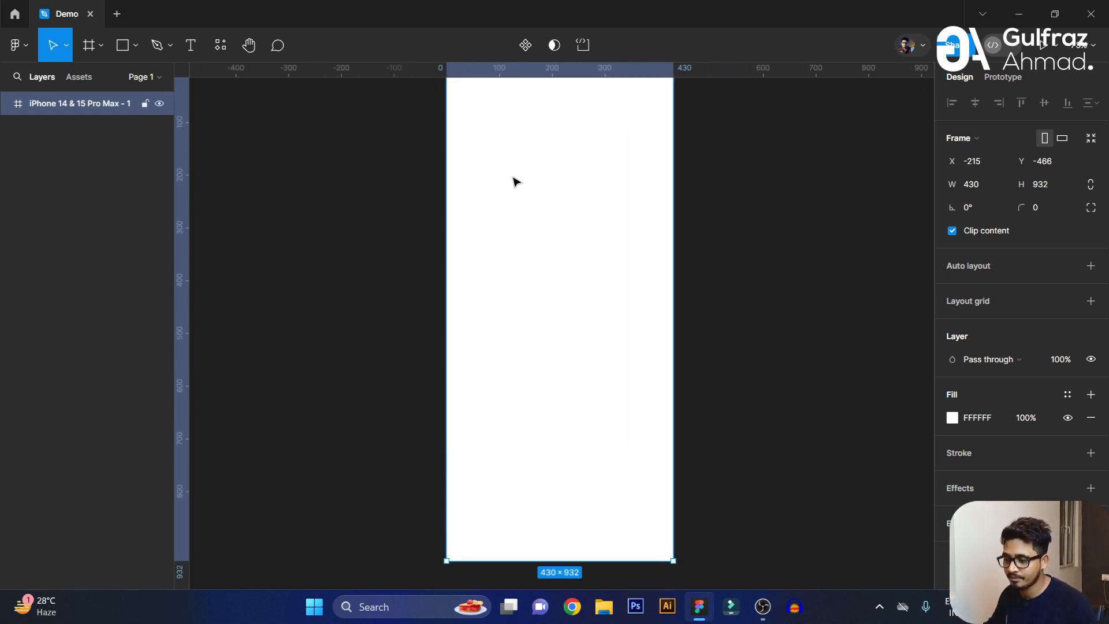
{"action": "scroll", "coordinate": [519, 185], "scroll_direction": "up", "scroll_amount": 3}
{"action": "scroll", "coordinate": [535, 206], "scroll_direction": "down", "scroll_amount": 2}
{"action": "scroll", "coordinate": [537, 174], "scroll_direction": "down", "scroll_amount": 3}
{"action": "scroll", "coordinate": [538, 173], "scroll_direction": "up", "scroll_amount": 1}
{"action": "scroll", "coordinate": [535, 179], "scroll_direction": "up", "scroll_amount": 3}
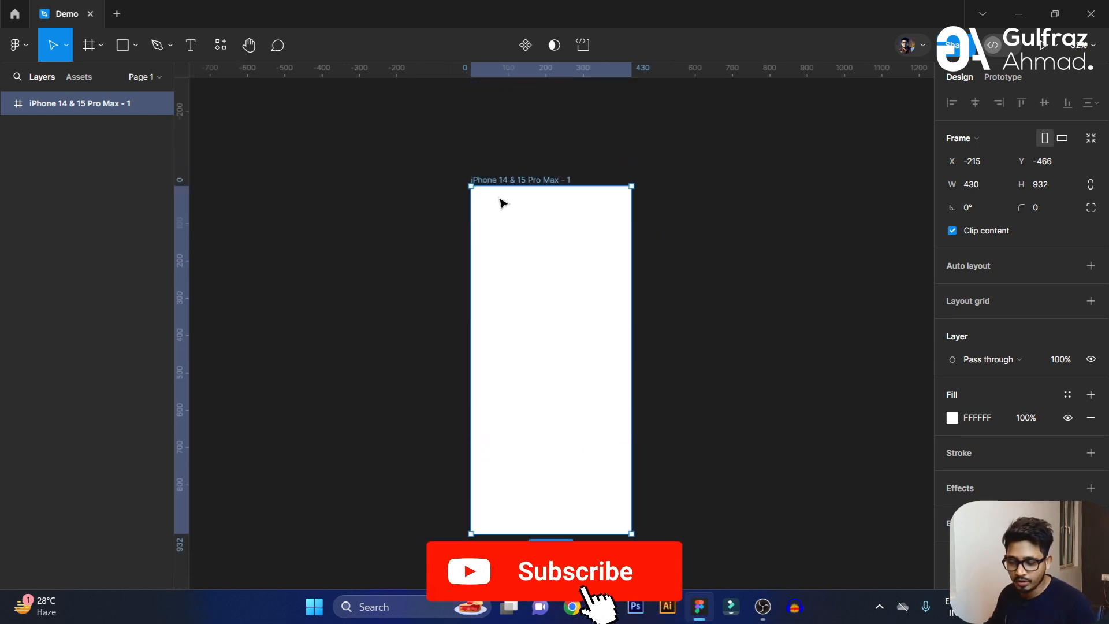
{"action": "scroll", "coordinate": [553, 223], "scroll_direction": "up", "scroll_amount": 1}
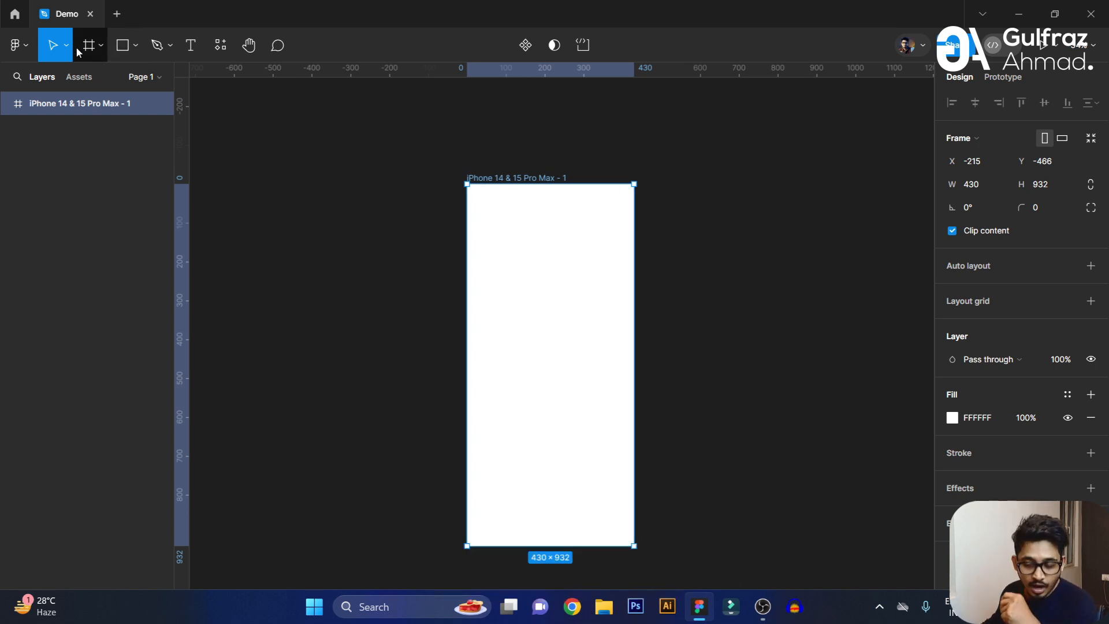
- Try placing a 496 × 496 section over the iPhone frame and moving it beside the frame, undoing both
{"action": "left_click", "coordinate": [101, 46]}
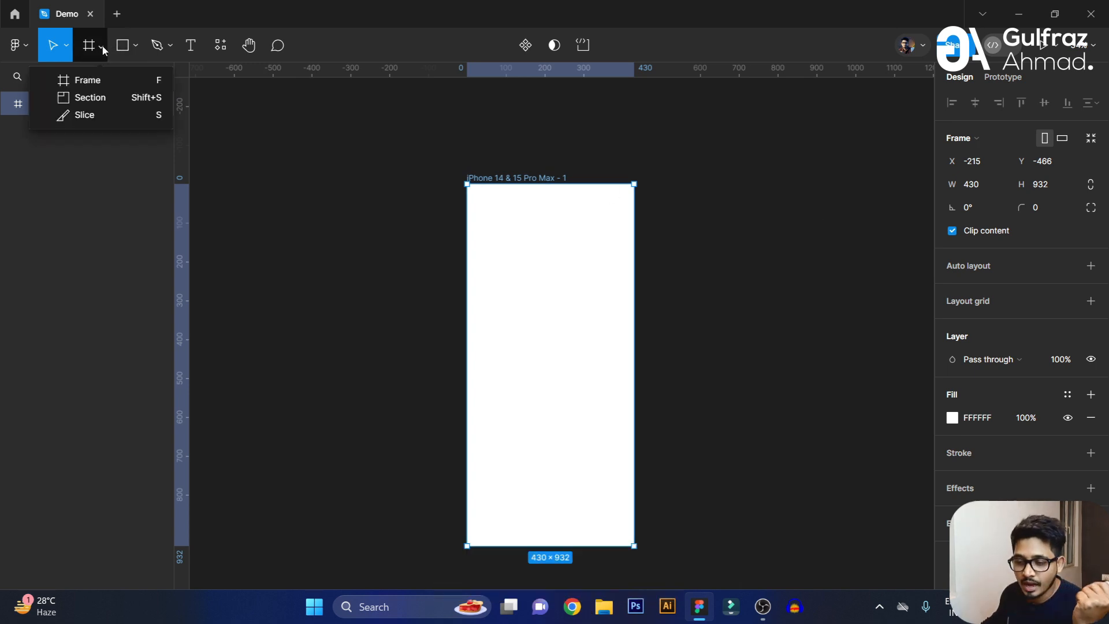
{"action": "left_click", "coordinate": [92, 97]}
{"action": "left_click", "coordinate": [515, 214]}
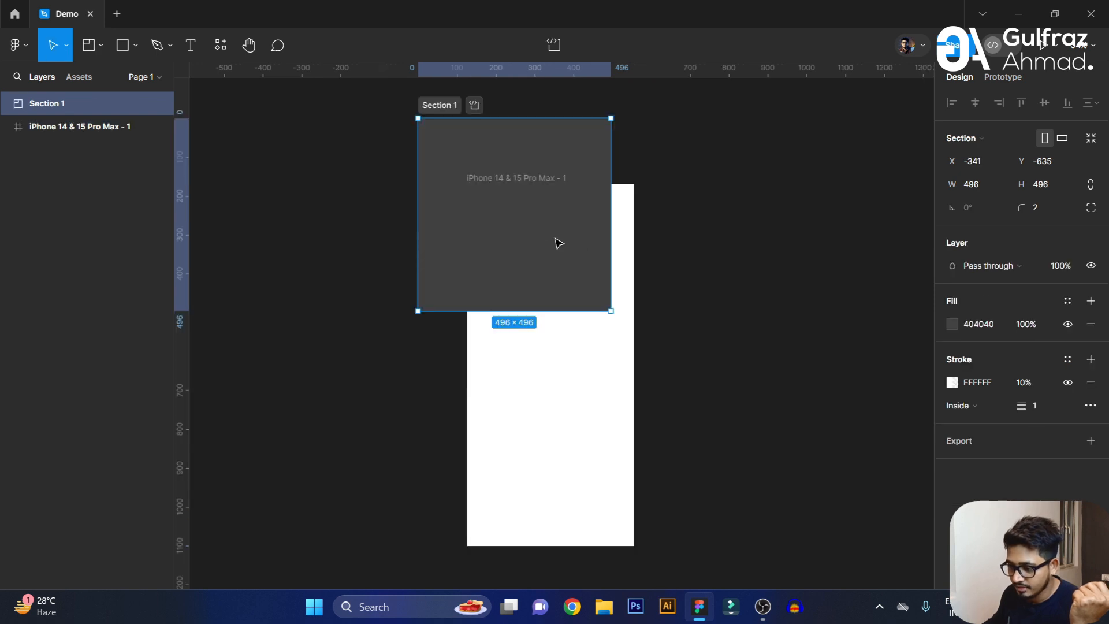
{"action": "left_click_drag", "start_coordinate": [512, 217], "coordinate": [811, 201]}
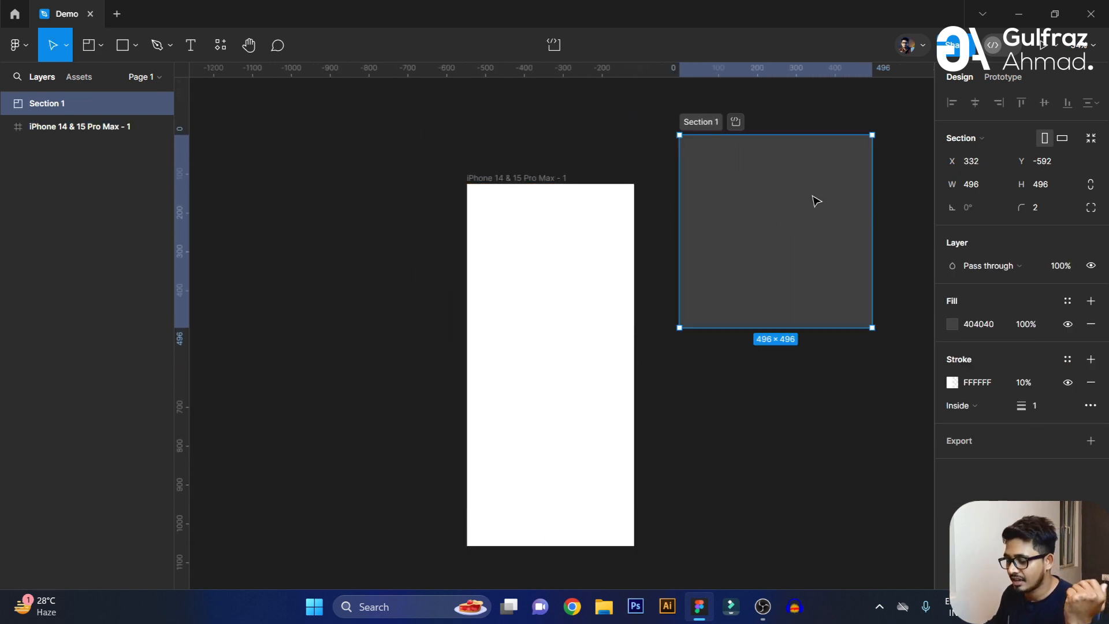
{"action": "key", "text": "ctrl+z"}
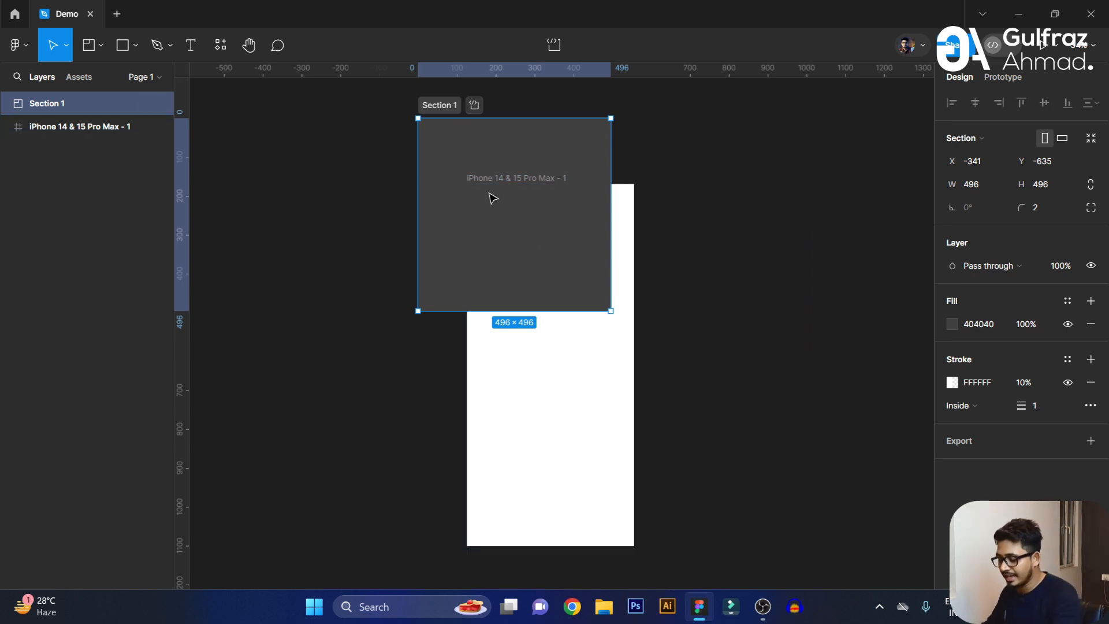
{"action": "key", "text": "ctrl+z"}
- Activate the Slice tool and switch back to the Frame tool
{"action": "left_click", "coordinate": [101, 46]}
{"action": "left_click", "coordinate": [90, 116]}
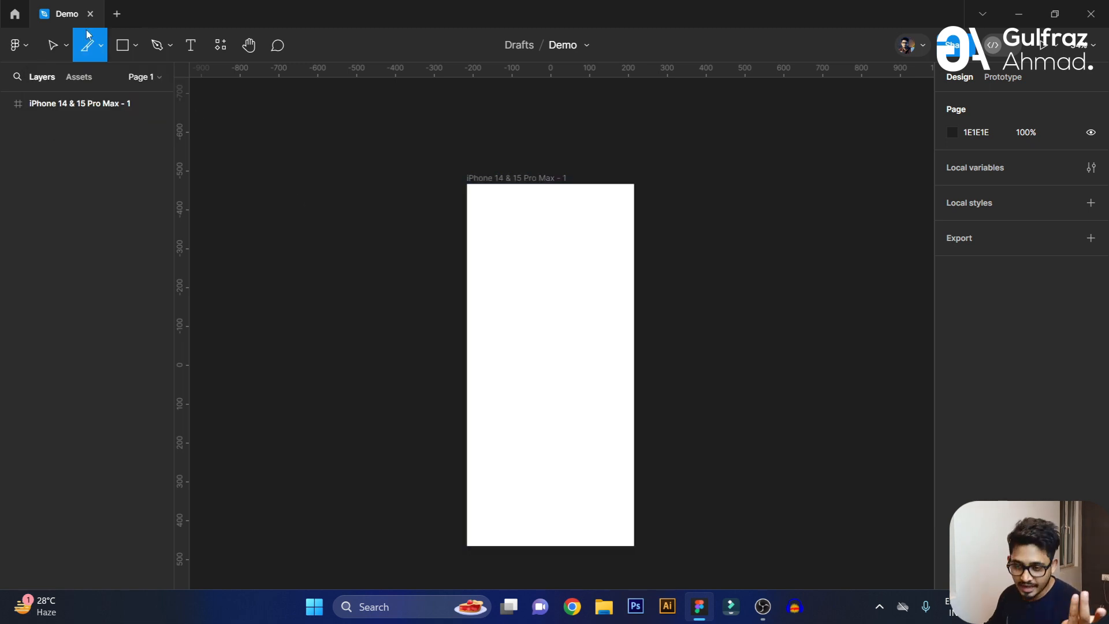
{"action": "left_click", "coordinate": [102, 49]}
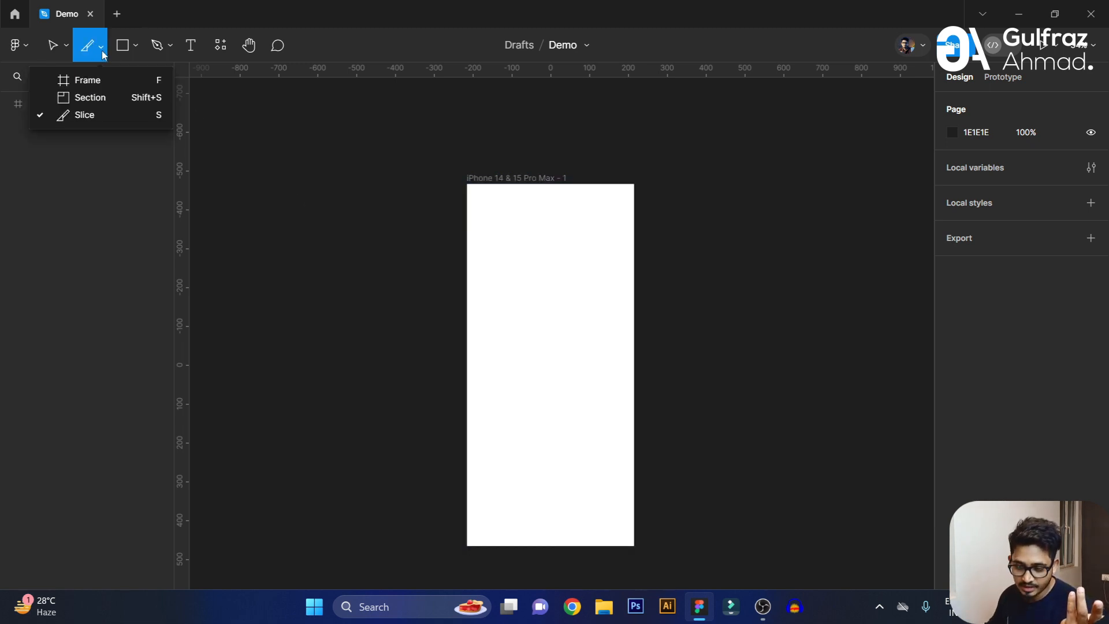
{"action": "left_click", "coordinate": [87, 81]}
- Draw a rectangle of about 236 × 236 in the upper part of the iPhone frame and centre it horizontally
{"action": "left_click", "coordinate": [135, 47]}
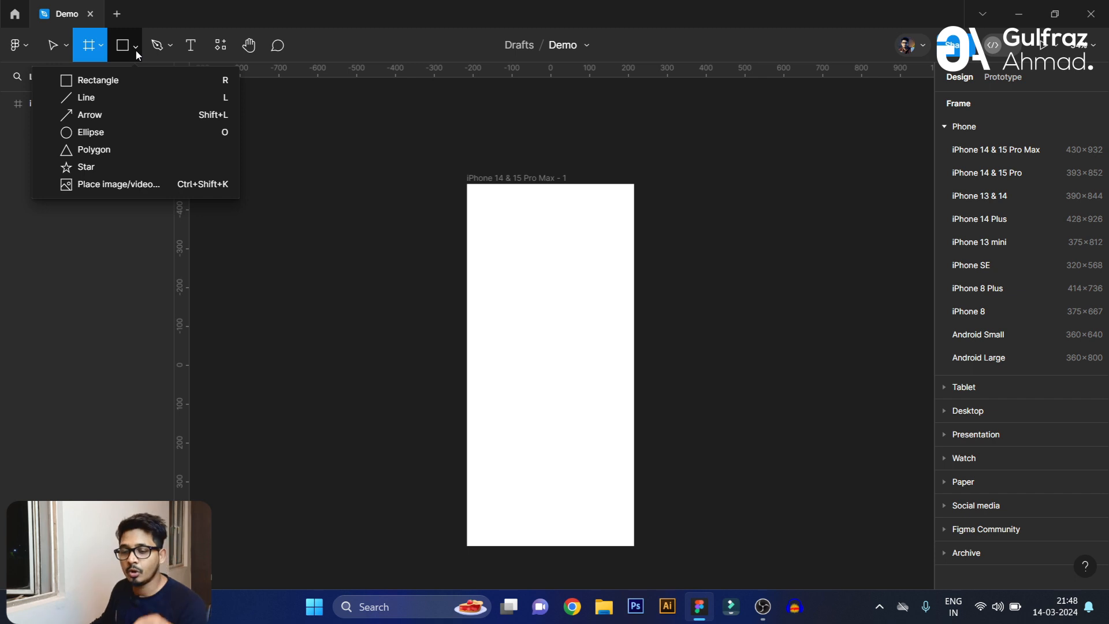
{"action": "left_click", "coordinate": [119, 81]}
{"action": "left_click_drag", "start_coordinate": [498, 215], "coordinate": [589, 306]}
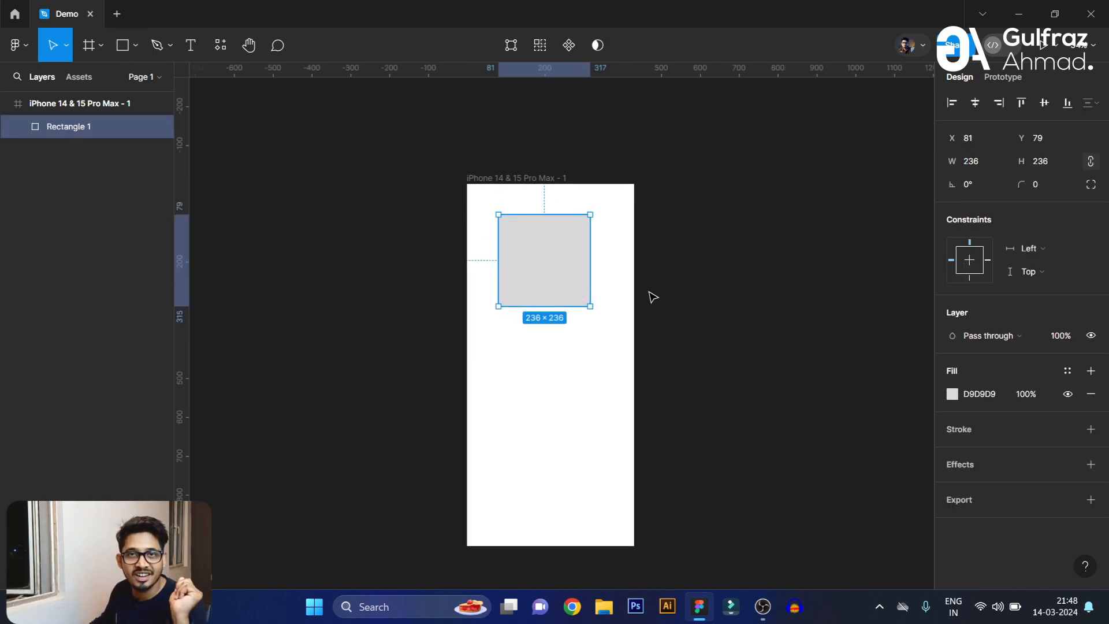
{"action": "left_click_drag", "start_coordinate": [544, 267], "coordinate": [551, 267]}
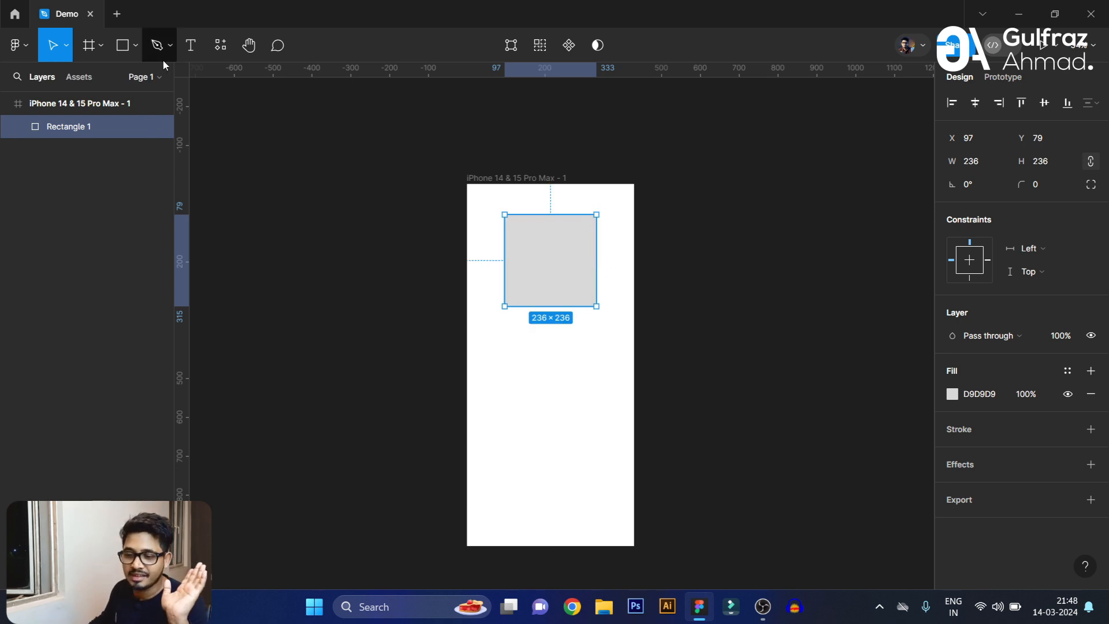
- Draw a horizontal line about 232 long below the rectangle and a horizontal arrow about 198 long beneath it
{"action": "left_click", "coordinate": [122, 52]}
{"action": "left_click", "coordinate": [135, 47]}
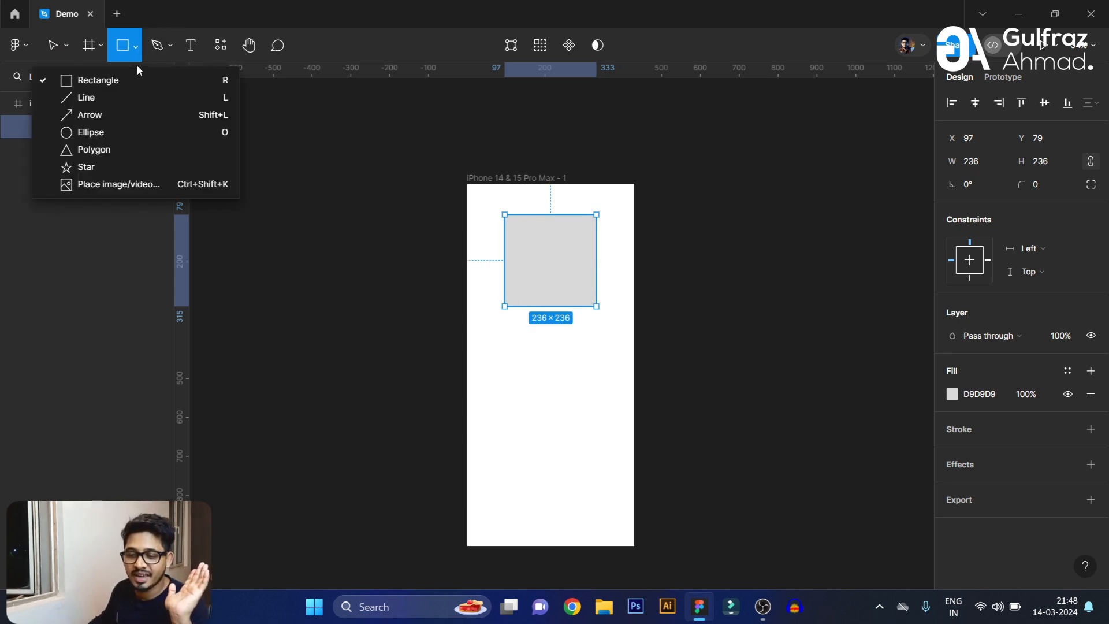
{"action": "left_click", "coordinate": [129, 103]}
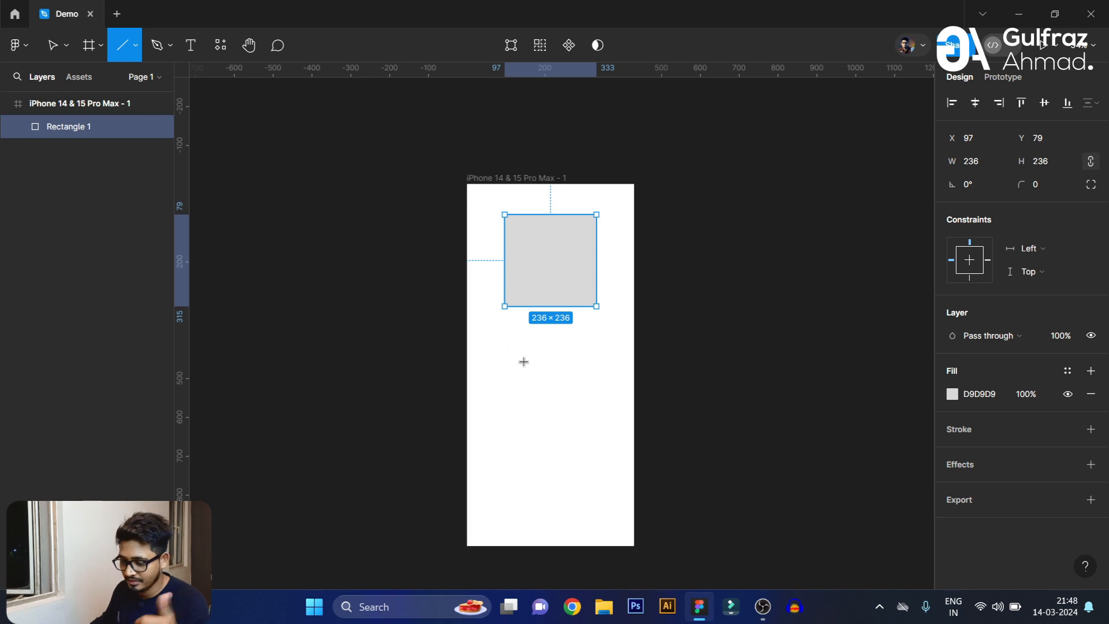
{"action": "left_click_drag", "start_coordinate": [501, 334], "coordinate": [590, 334]}
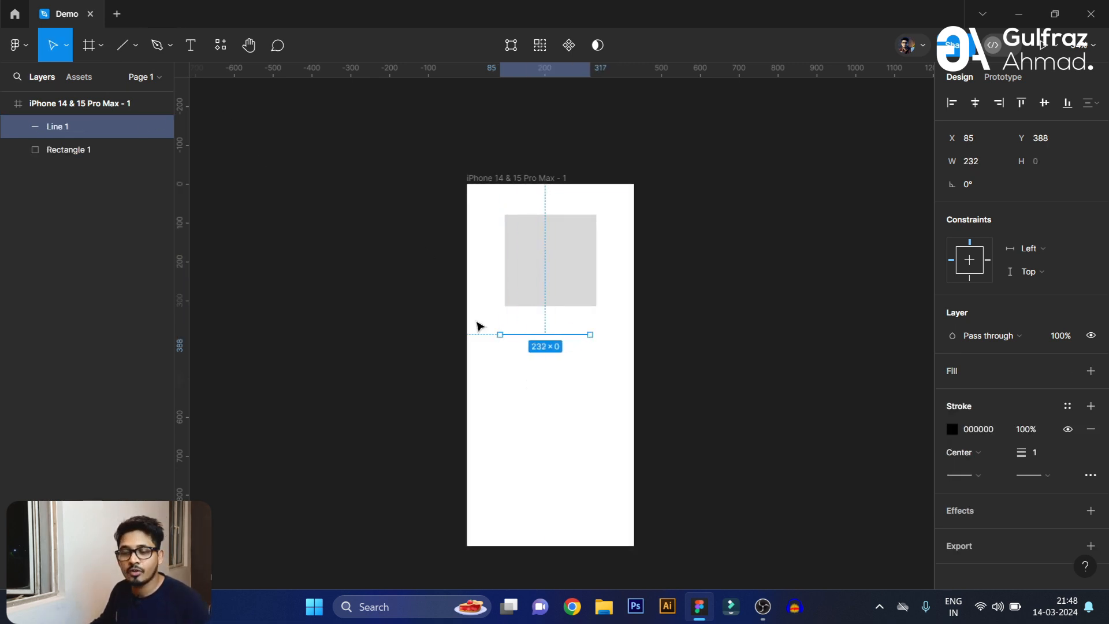
{"action": "left_click", "coordinate": [137, 51]}
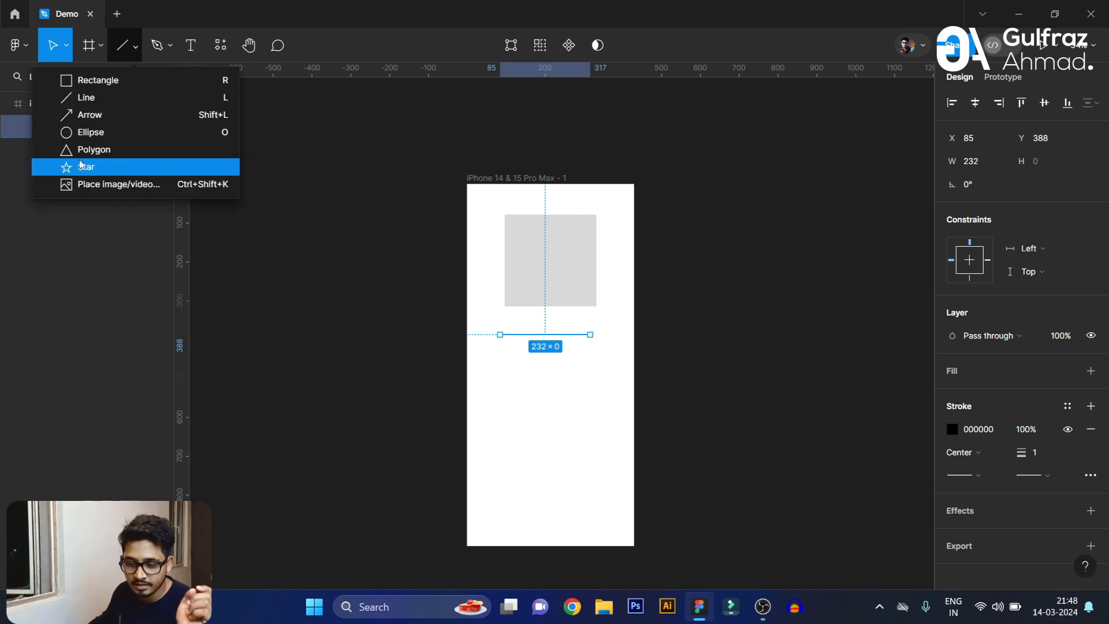
{"action": "left_click", "coordinate": [112, 118]}
{"action": "left_click_drag", "start_coordinate": [519, 365], "coordinate": [596, 366]}
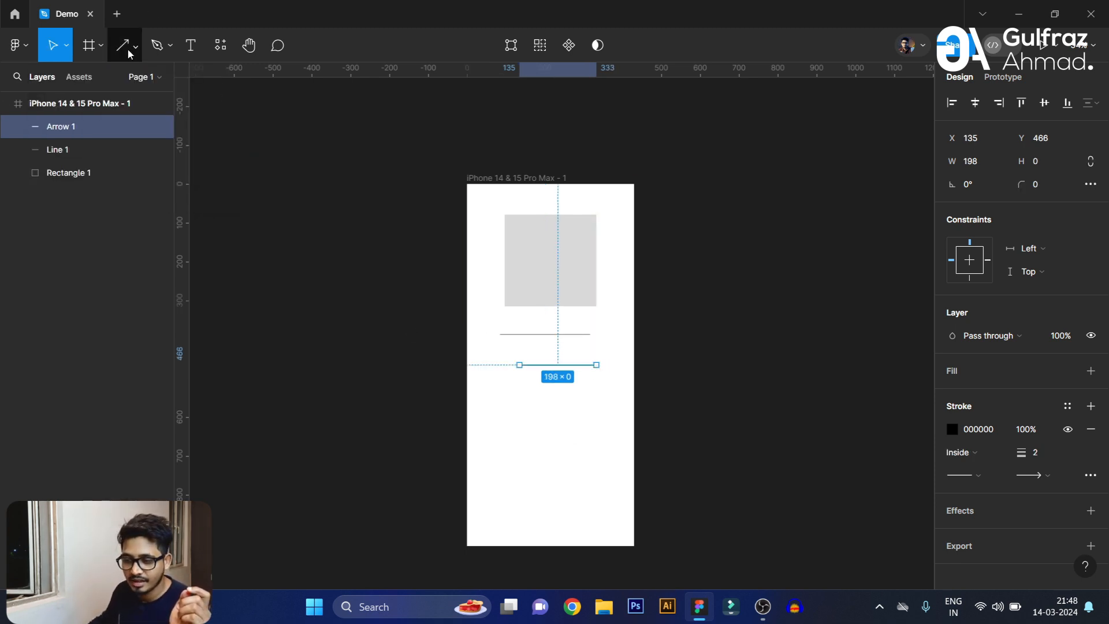
- Draw a circle of about 167 × 167 with the Ellipse tool below the arrow
{"action": "left_click", "coordinate": [125, 47]}
{"action": "left_click", "coordinate": [139, 46]}
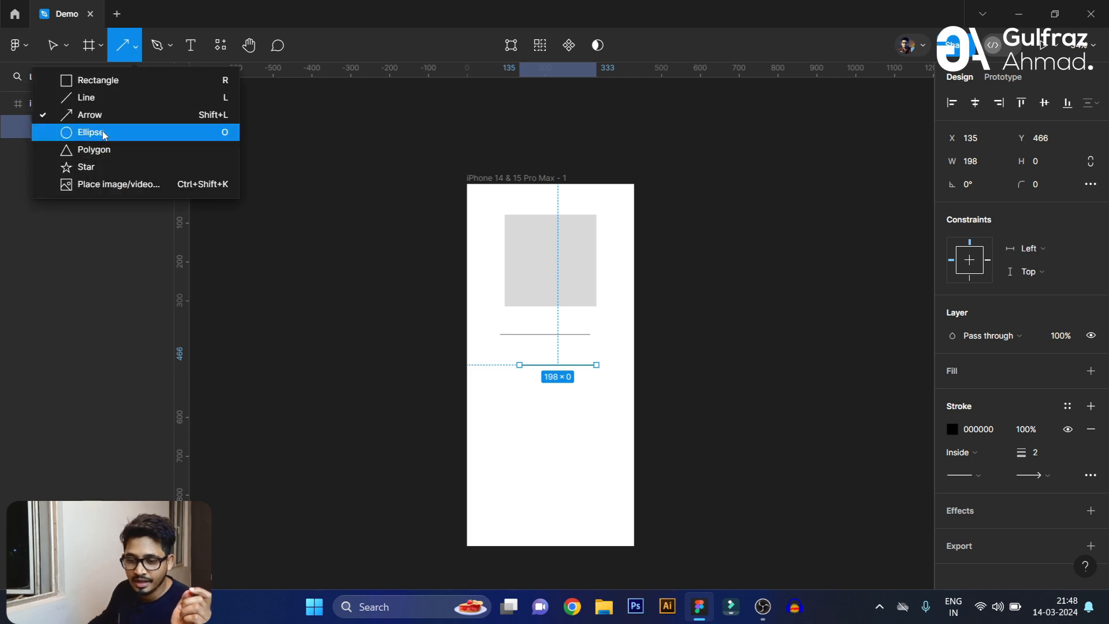
{"action": "left_click", "coordinate": [104, 132]}
{"action": "left_click_drag", "start_coordinate": [522, 385], "coordinate": [587, 451]}
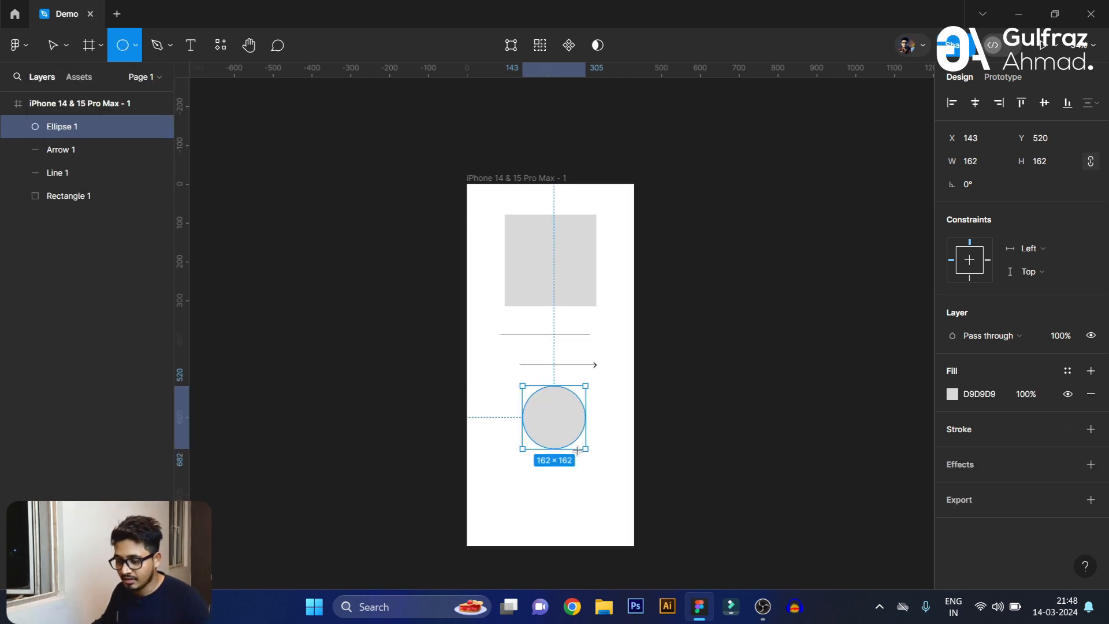
- Draw a star of about 96 × 96 and a triangle of about 104 × 104 below the circle
{"action": "left_click", "coordinate": [139, 46]}
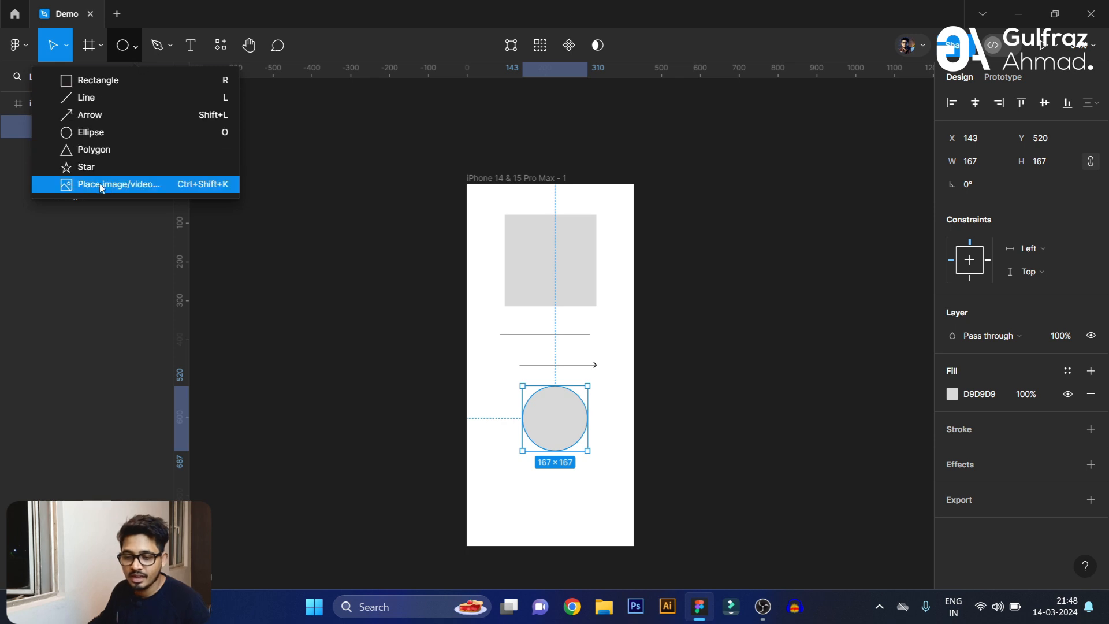
{"action": "left_click", "coordinate": [99, 168]}
{"action": "left_click_drag", "start_coordinate": [507, 478], "coordinate": [545, 516]}
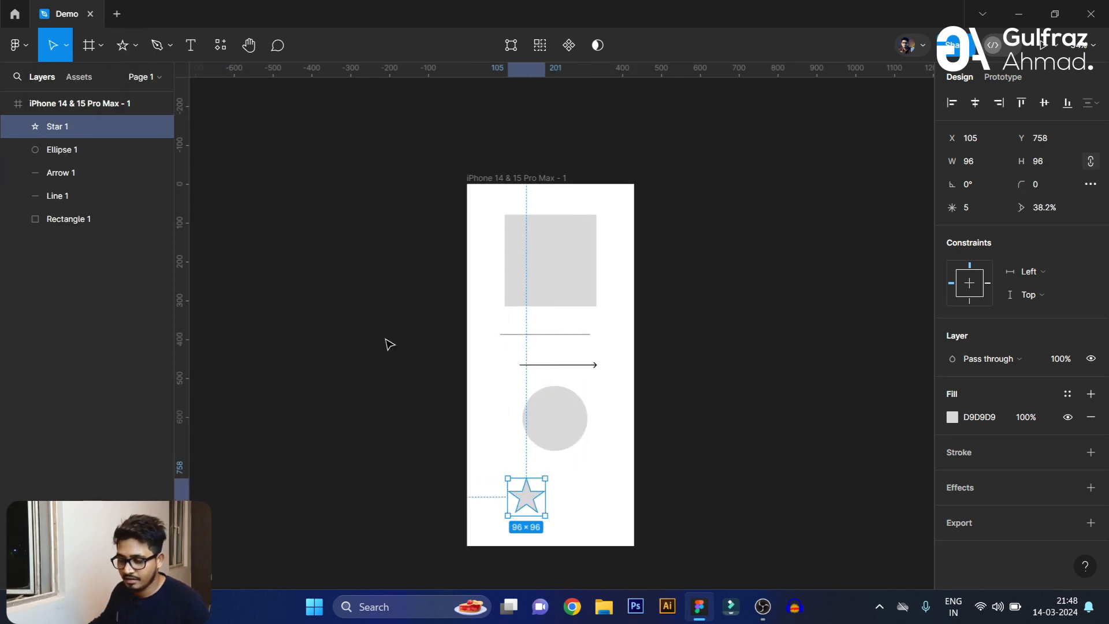
{"action": "left_click", "coordinate": [137, 46]}
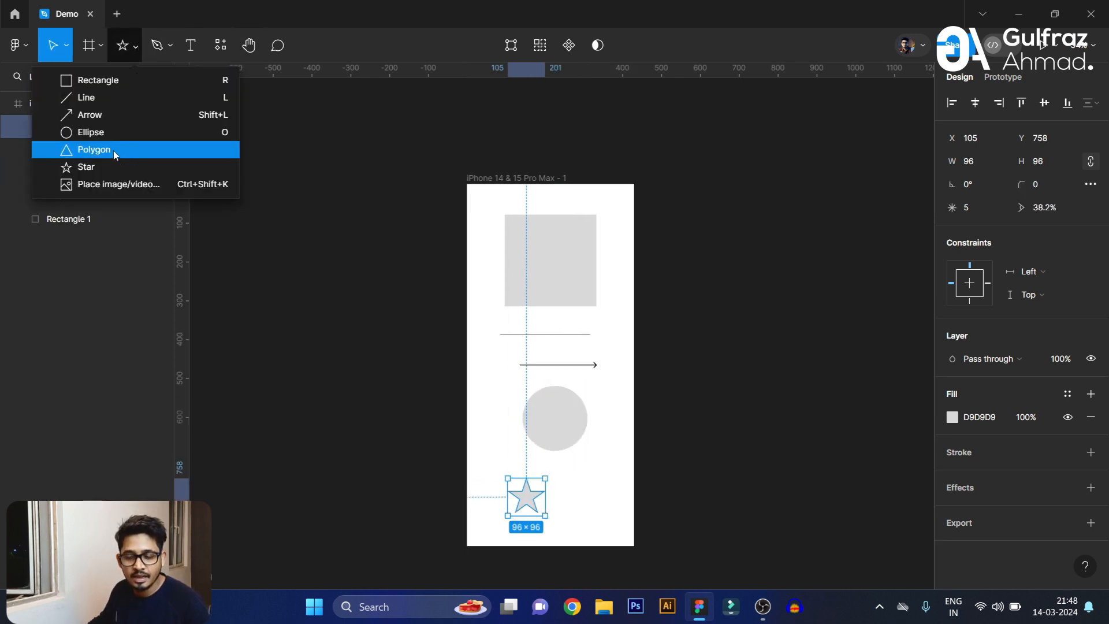
{"action": "left_click", "coordinate": [114, 150]}
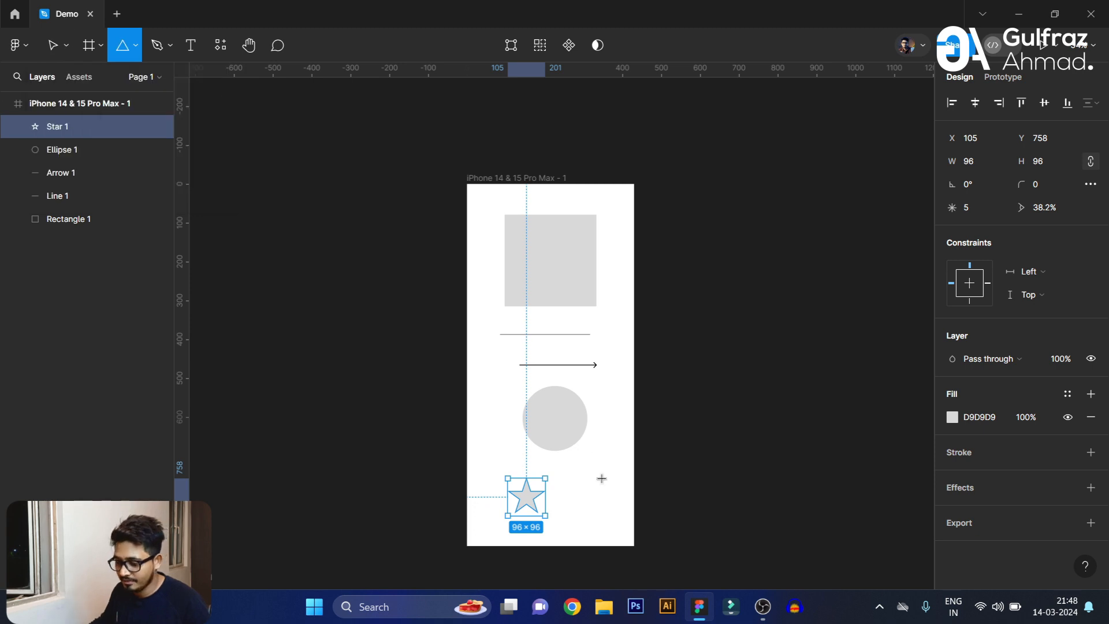
{"action": "left_click_drag", "start_coordinate": [584, 451], "coordinate": [624, 492]}
- Look at the file picker for placing an image or video and dismiss it without choosing a file
{"action": "left_click", "coordinate": [136, 46]}
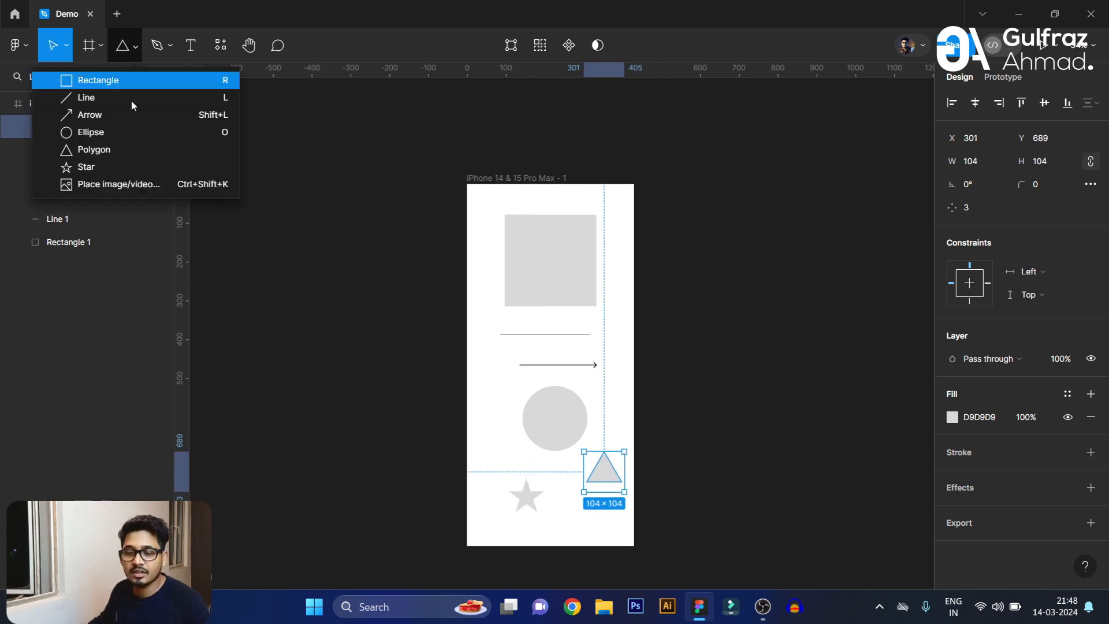
{"action": "left_click", "coordinate": [109, 185]}
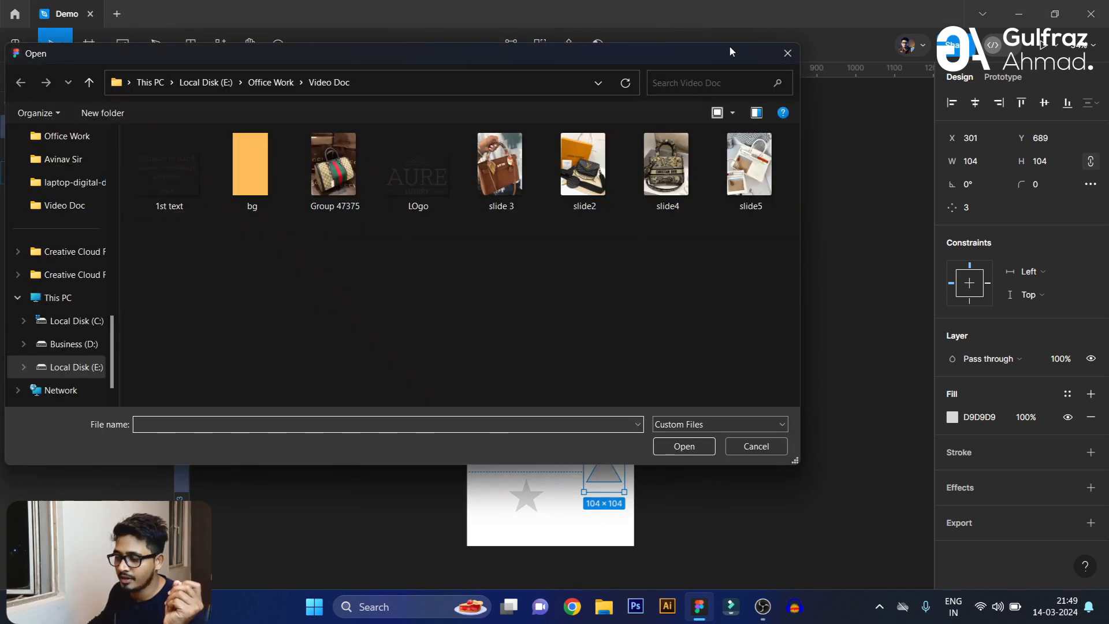
{"action": "left_click", "coordinate": [787, 52]}
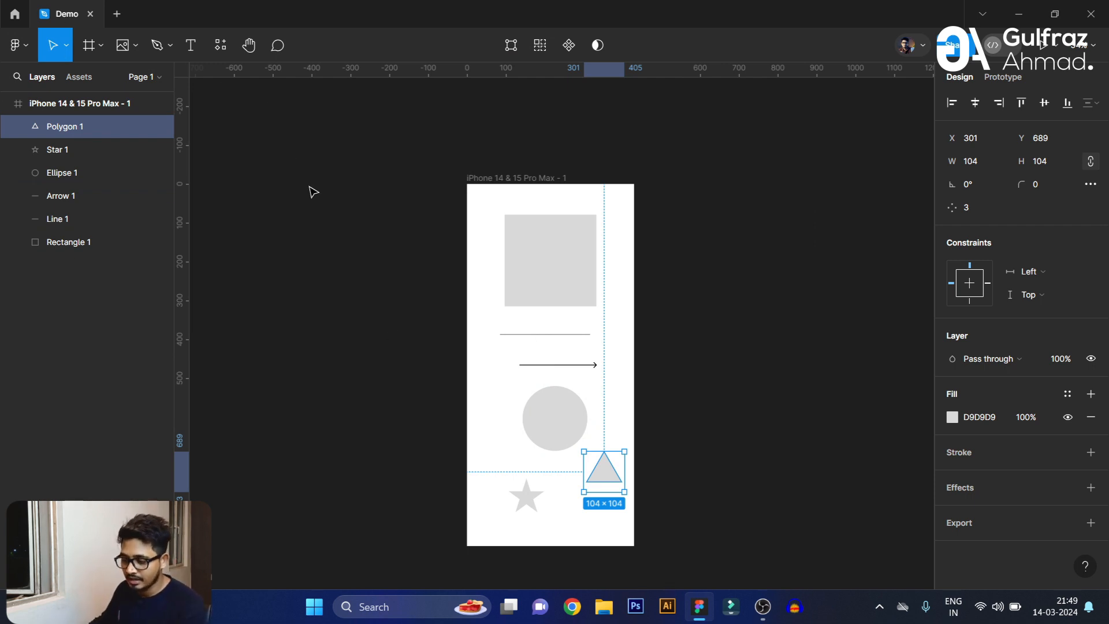
- Delete all the shapes inside the iPhone frame and set the shape tool back to Rectangle
{"action": "left_click", "coordinate": [491, 278]}
{"action": "left_click_drag", "start_coordinate": [471, 195], "coordinate": [656, 523]}
{"action": "key", "text": "Delete"}
{"action": "scroll", "coordinate": [419, 243], "scroll_direction": "up", "scroll_amount": 3}
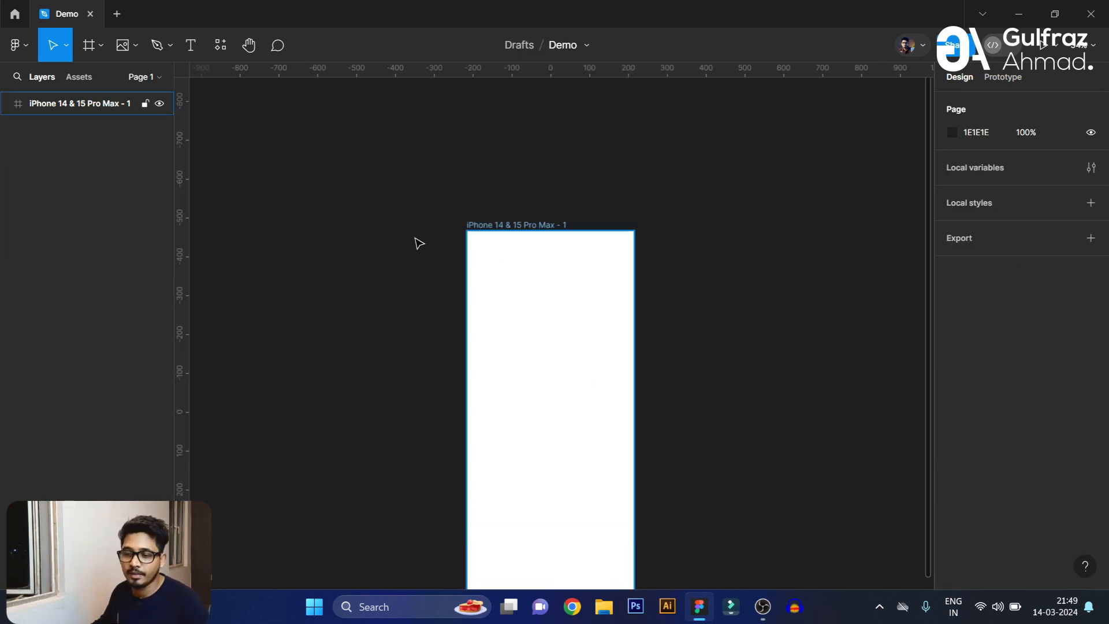
{"action": "left_click", "coordinate": [136, 46]}
{"action": "left_click", "coordinate": [143, 79]}
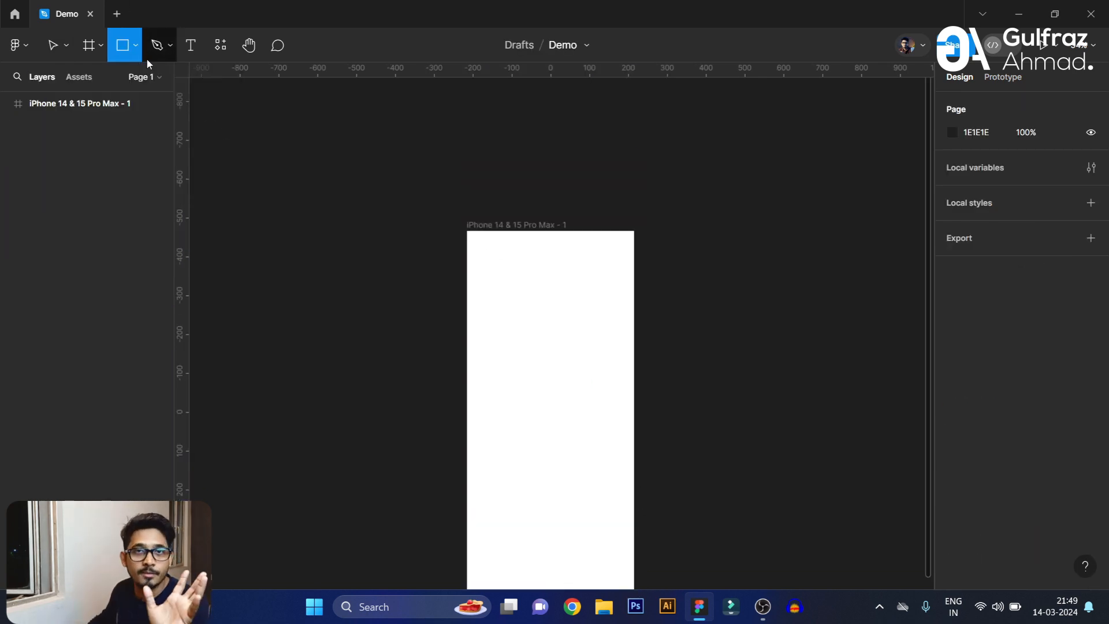
- Draw two overlapping freehand Pencil strokes in the iPhone frame, together covering about 269 × 336
{"action": "left_click", "coordinate": [173, 47]}
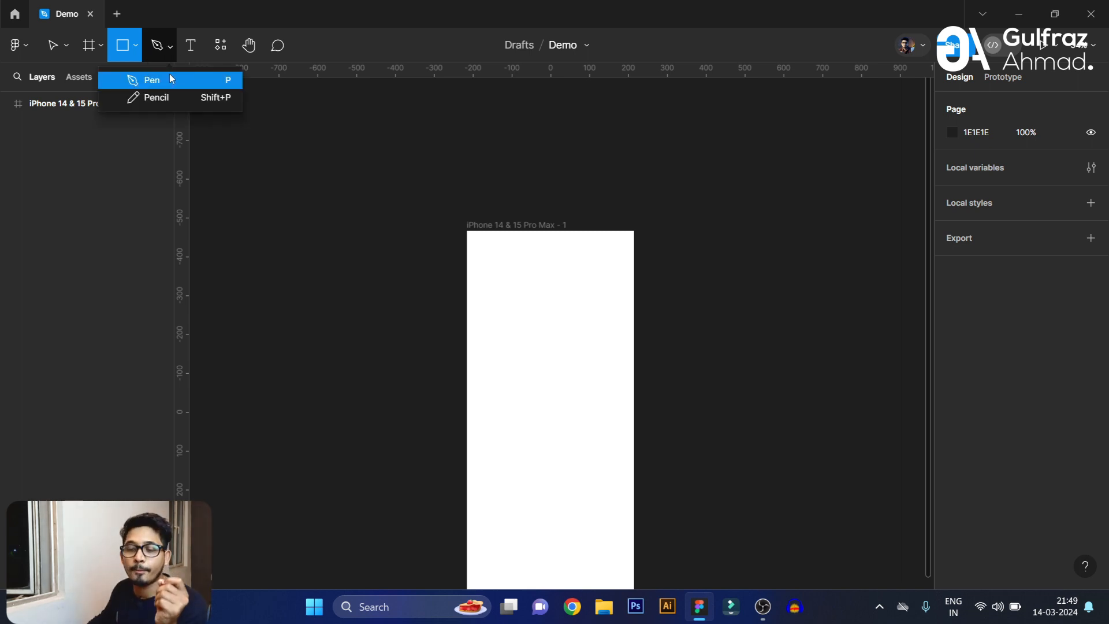
{"action": "left_click", "coordinate": [187, 101]}
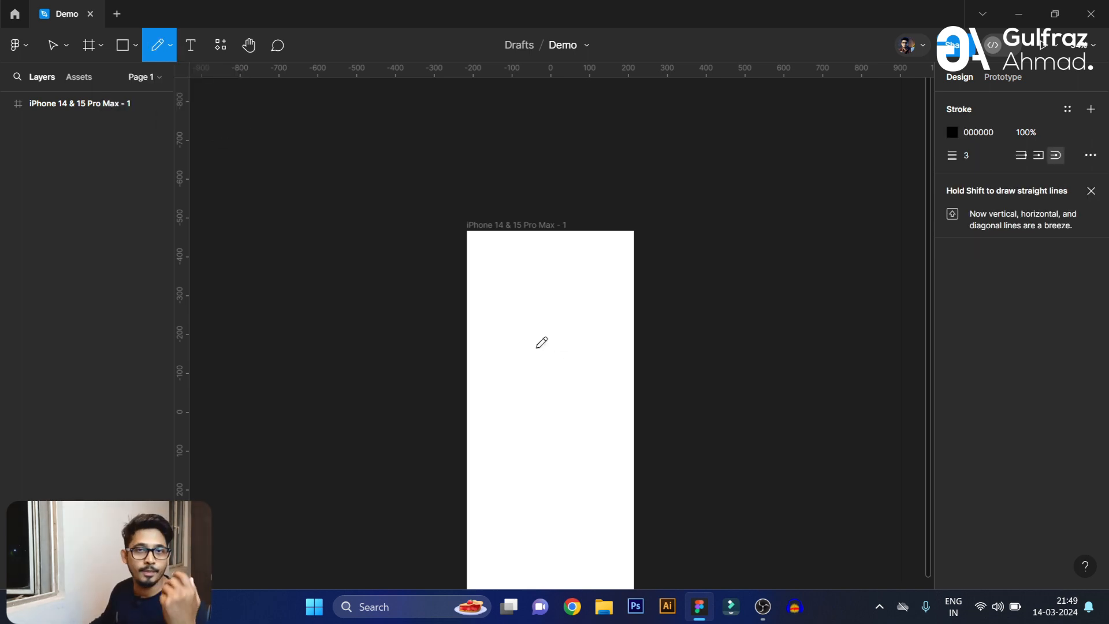
{"action": "mouse_move", "coordinate": [507, 411]}
{"action": "left_mouse_down"}
{"action": "mouse_move", "coordinate": [558, 338]}
{"action": "mouse_move", "coordinate": [606, 345]}
{"action": "mouse_move", "coordinate": [605, 316]}
{"action": "left_mouse_up"}
{"action": "mouse_move", "coordinate": [553, 282]}
{"action": "left_mouse_down"}
{"action": "mouse_move", "coordinate": [532, 371]}
{"action": "mouse_move", "coordinate": [558, 376]}
{"action": "left_mouse_up"}
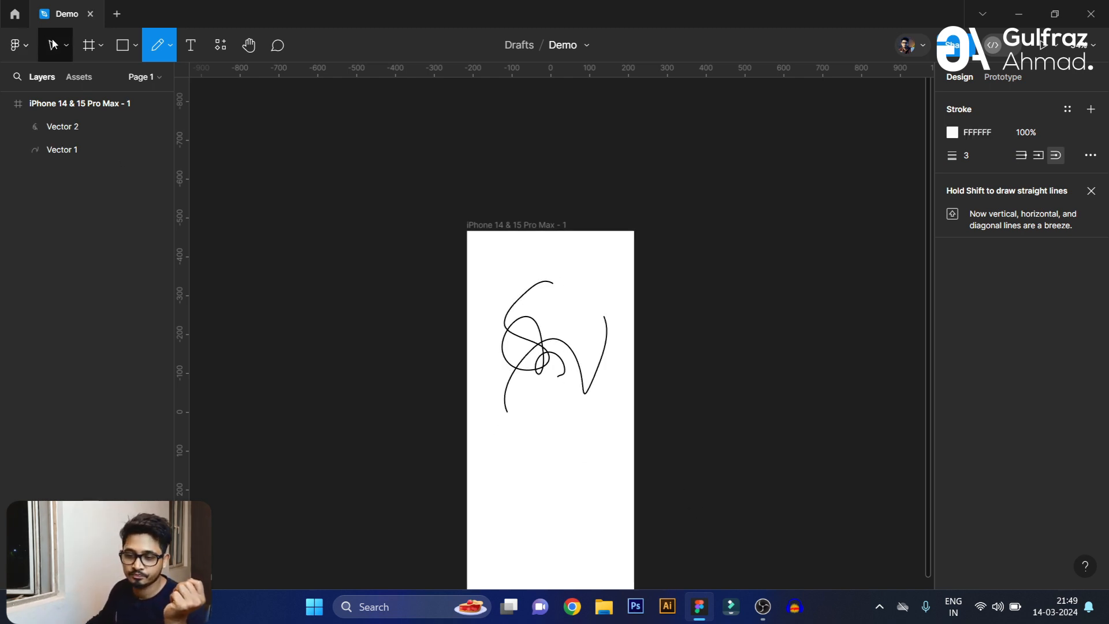
- Delete both Pencil strokes from the iPhone frame
{"action": "key", "text": "v"}
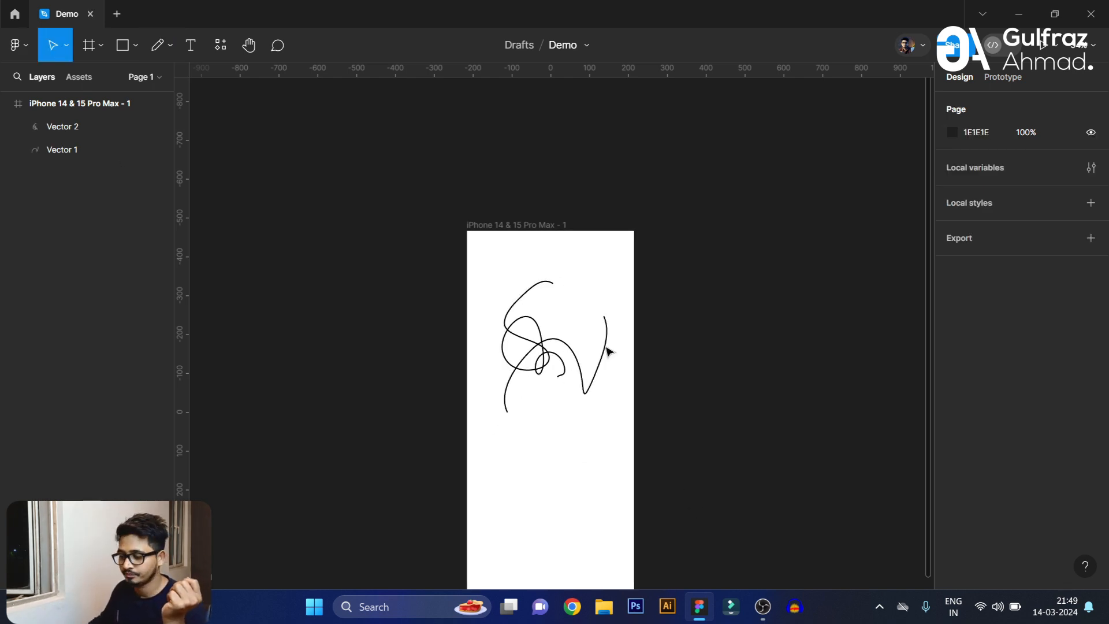
{"action": "left_click", "coordinate": [525, 320]}
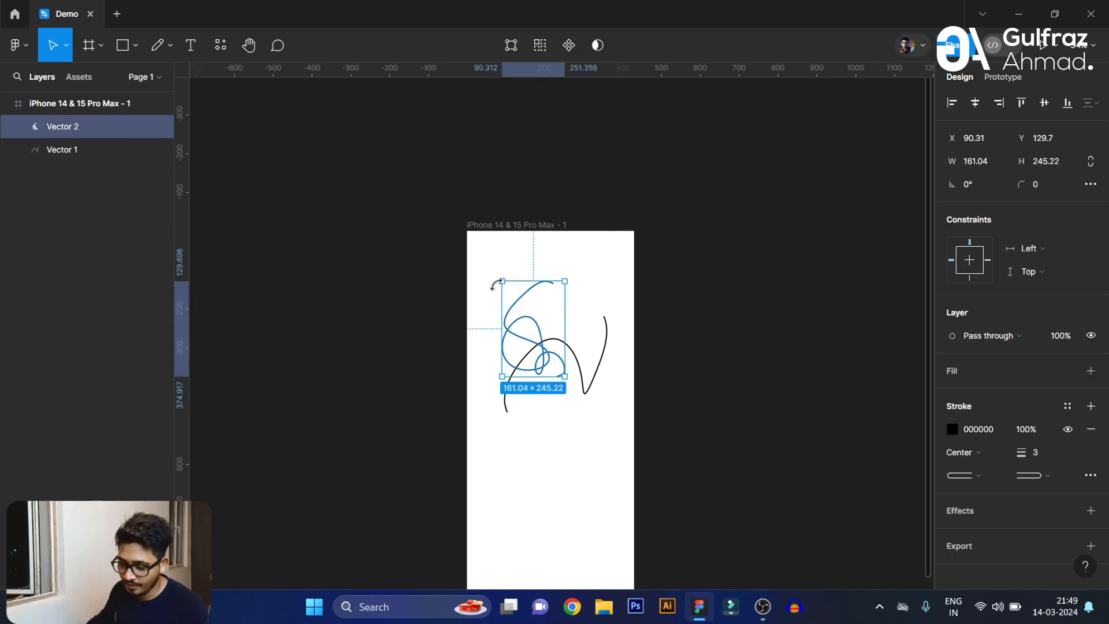
{"action": "left_click_drag", "start_coordinate": [487, 300], "coordinate": [603, 400]}
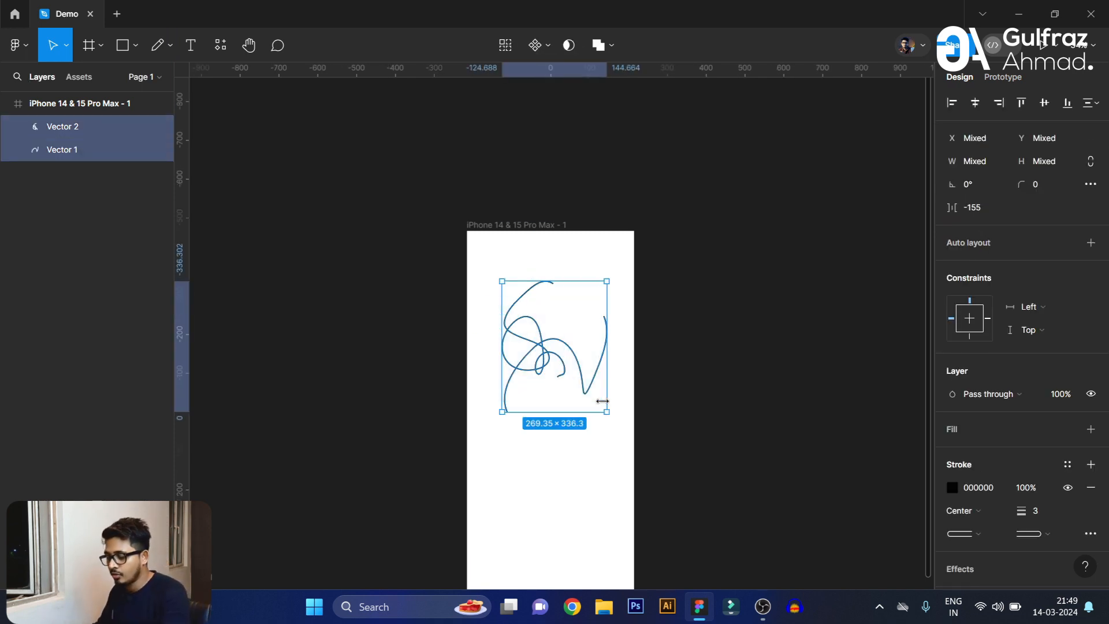
{"action": "key", "text": "Delete"}
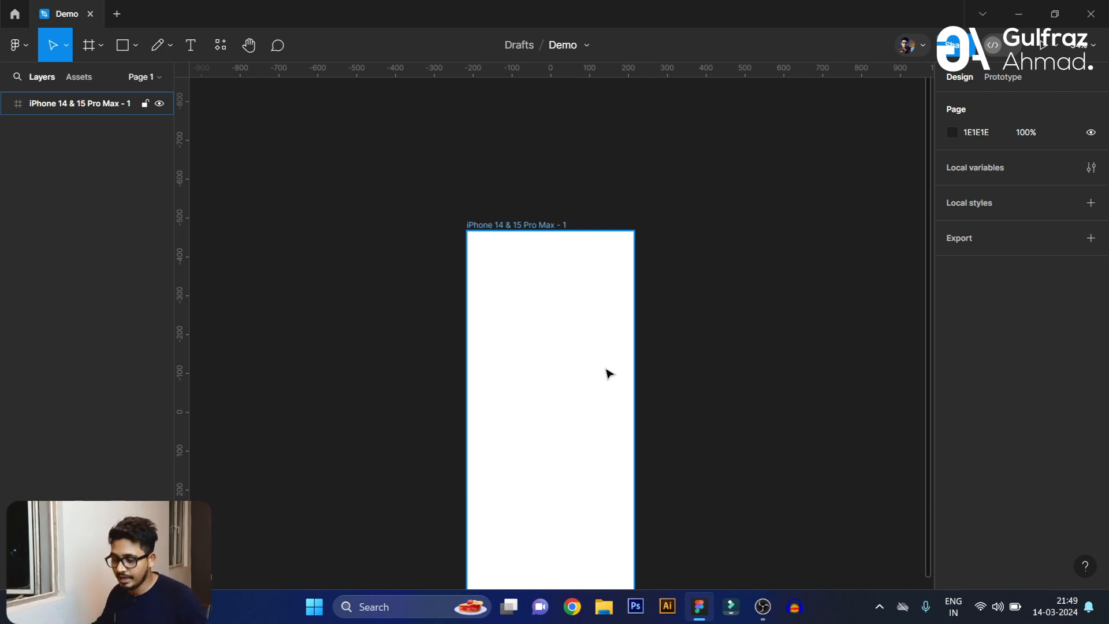
- Draw a heart-like curved path of about 234 × 371 in the iPhone frame with the Pen tool and finish editing it
{"action": "left_click", "coordinate": [169, 46]}
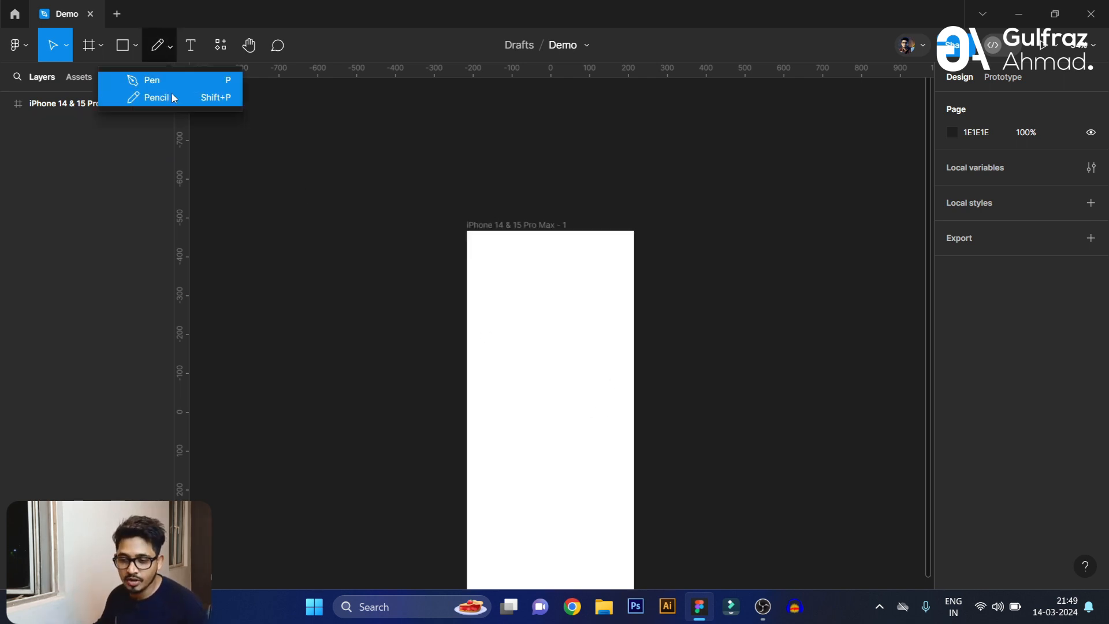
{"action": "left_click", "coordinate": [154, 80]}
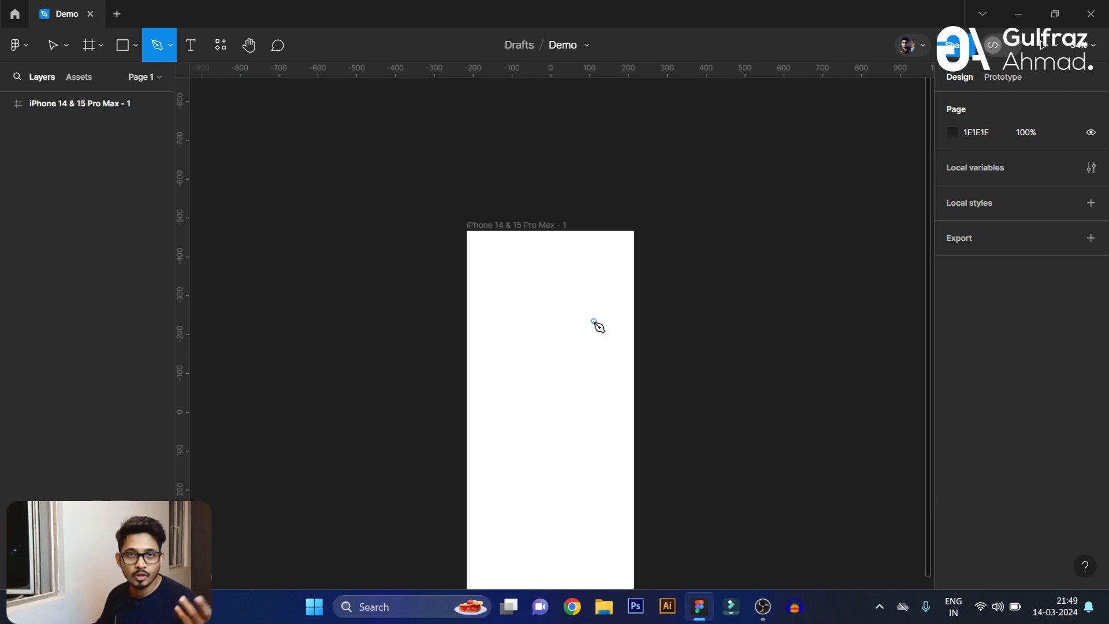
{"action": "left_click", "coordinate": [516, 369]}
{"action": "left_click_drag", "start_coordinate": [584, 315], "coordinate": [491, 350]}
{"action": "left_click_drag", "start_coordinate": [517, 315], "coordinate": [545, 318]}
{"action": "left_click_drag", "start_coordinate": [542, 396], "coordinate": [542, 418]}
{"action": "left_click", "coordinate": [584, 362]}
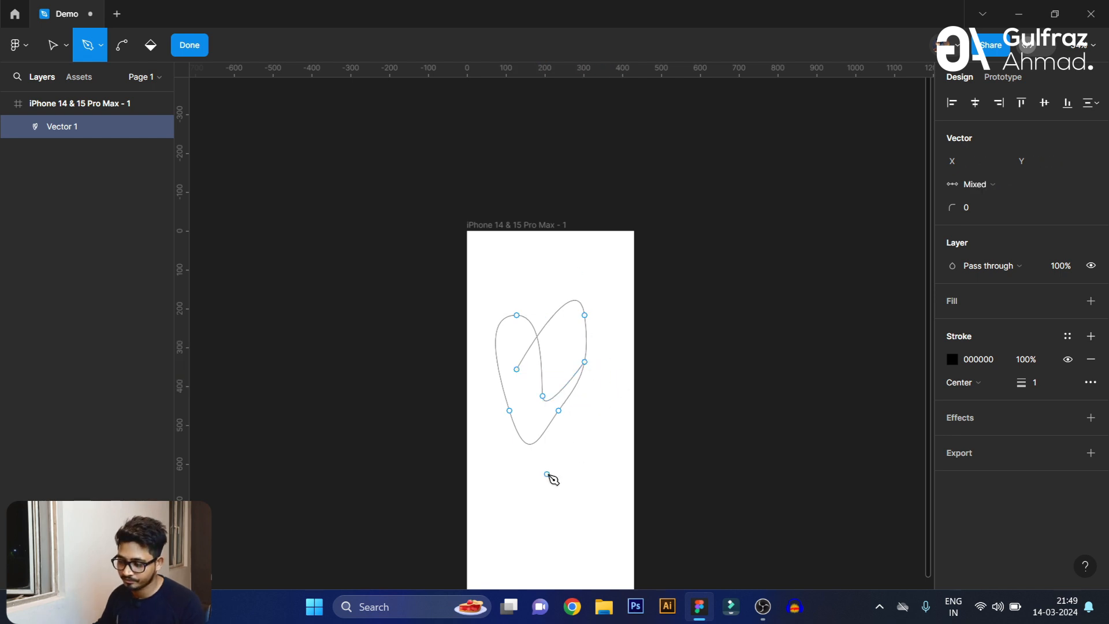
{"action": "left_click", "coordinate": [189, 45]}
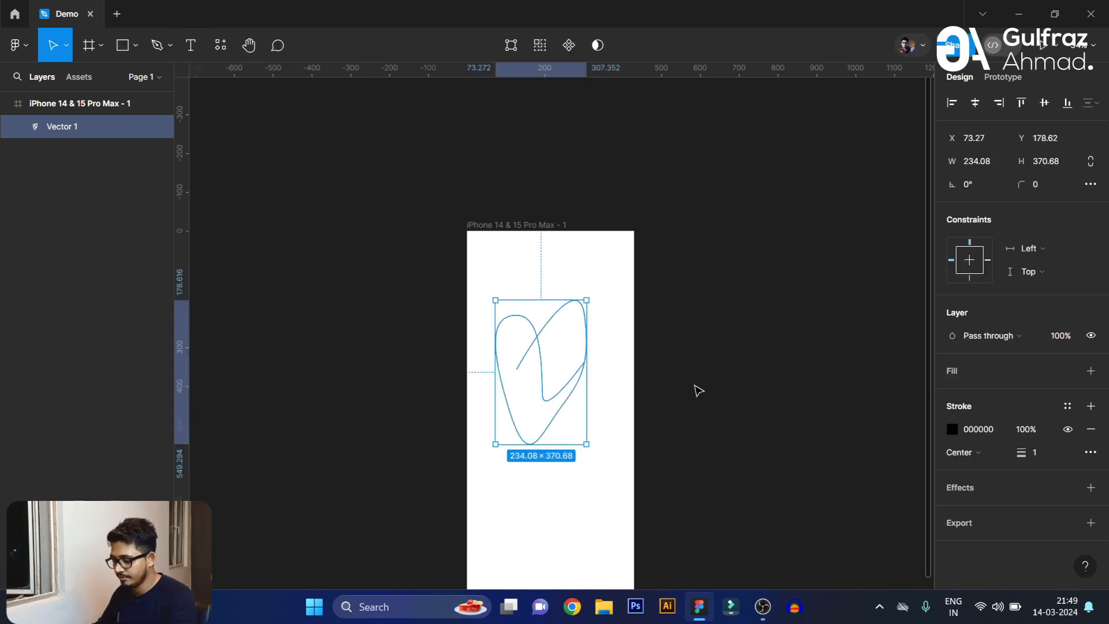
- Reopen the heart-like path in vector edit mode and examine its Pen and Bend tools
{"action": "left_click", "coordinate": [527, 384]}
{"action": "left_click", "coordinate": [543, 365]}
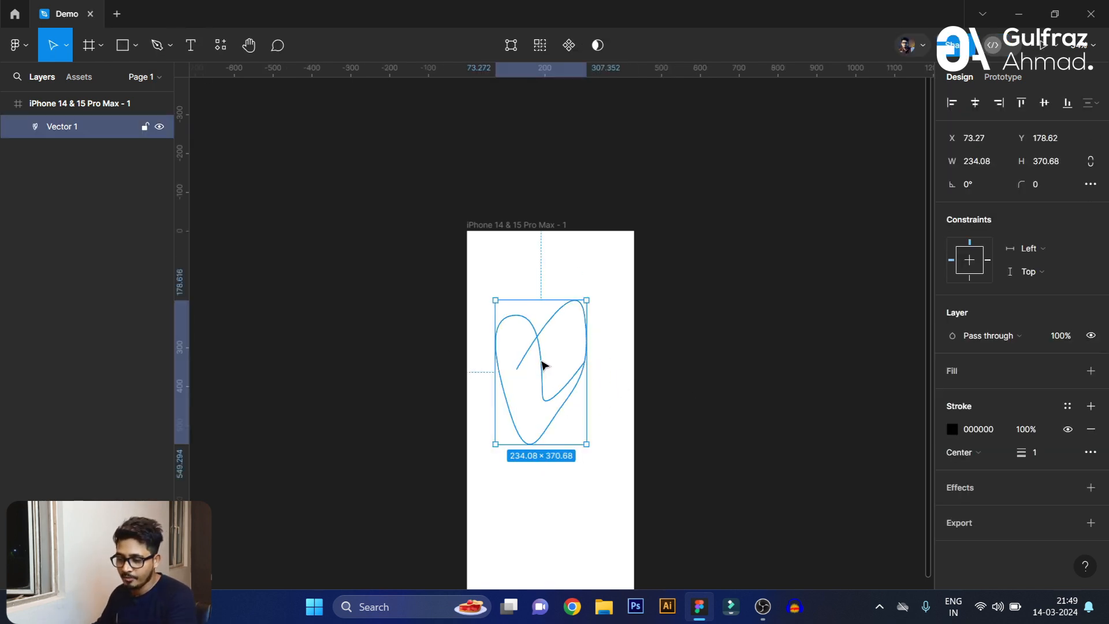
{"action": "double_click", "coordinate": [543, 365]}
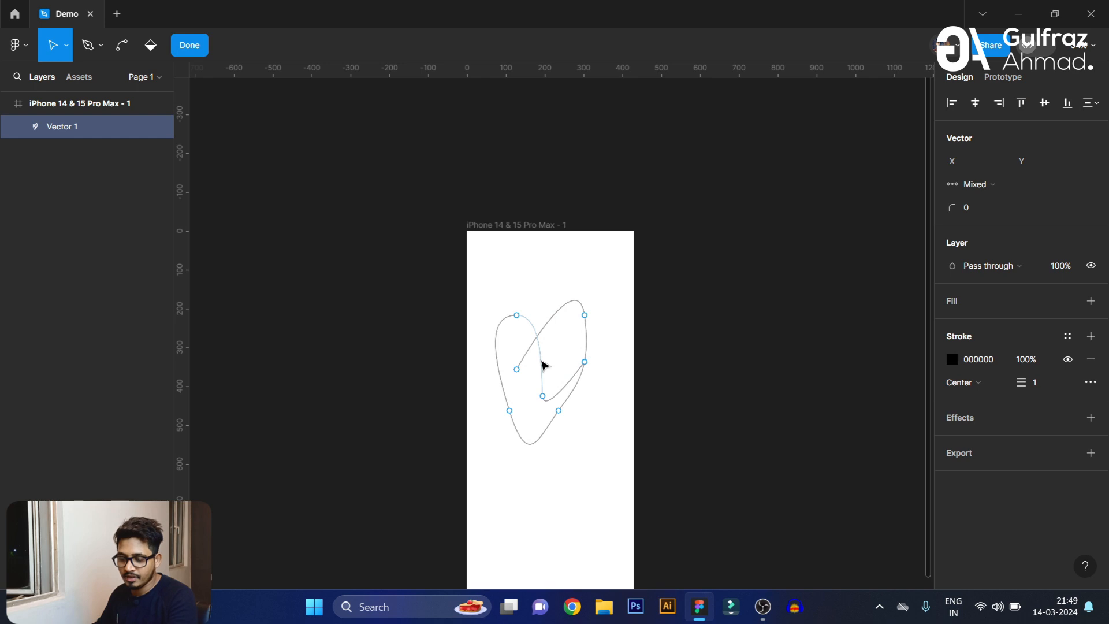
{"action": "left_click", "coordinate": [97, 51]}
{"action": "left_click", "coordinate": [117, 48]}
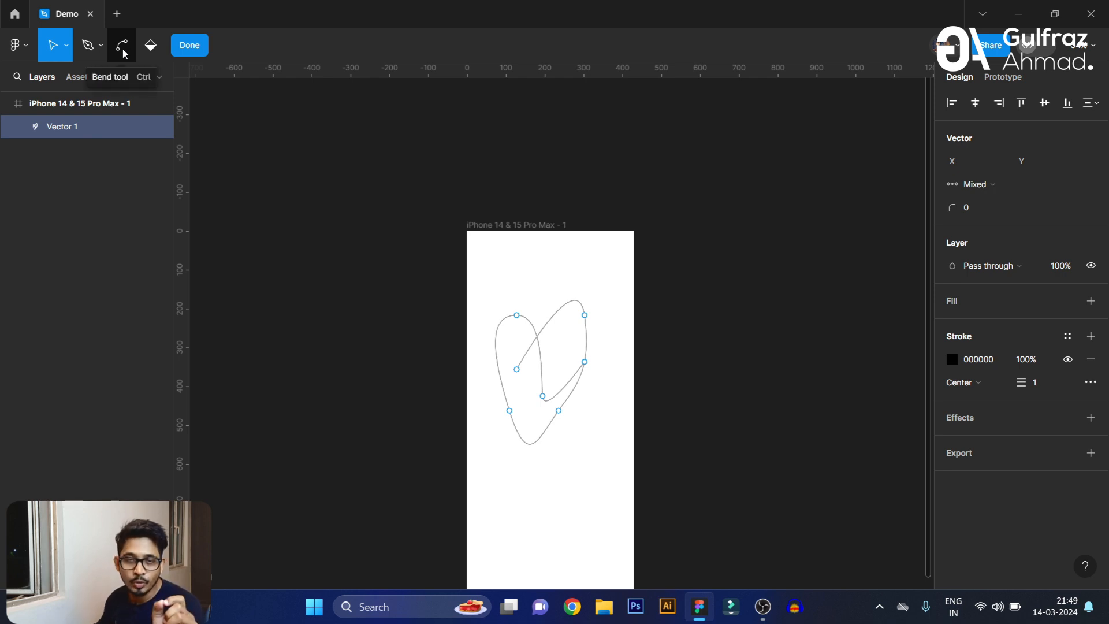
- Bend the heart path's upper-right point with mirrored handles and fill the right-hand enclosed region using the Paint bucket
{"action": "left_click", "coordinate": [124, 53]}
{"action": "mouse_move", "coordinate": [584, 314]}
{"action": "left_mouse_down"}
{"action": "mouse_move", "coordinate": [614, 323]}
{"action": "mouse_move", "coordinate": [614, 361]}
{"action": "mouse_move", "coordinate": [597, 275]}
{"action": "left_mouse_up"}
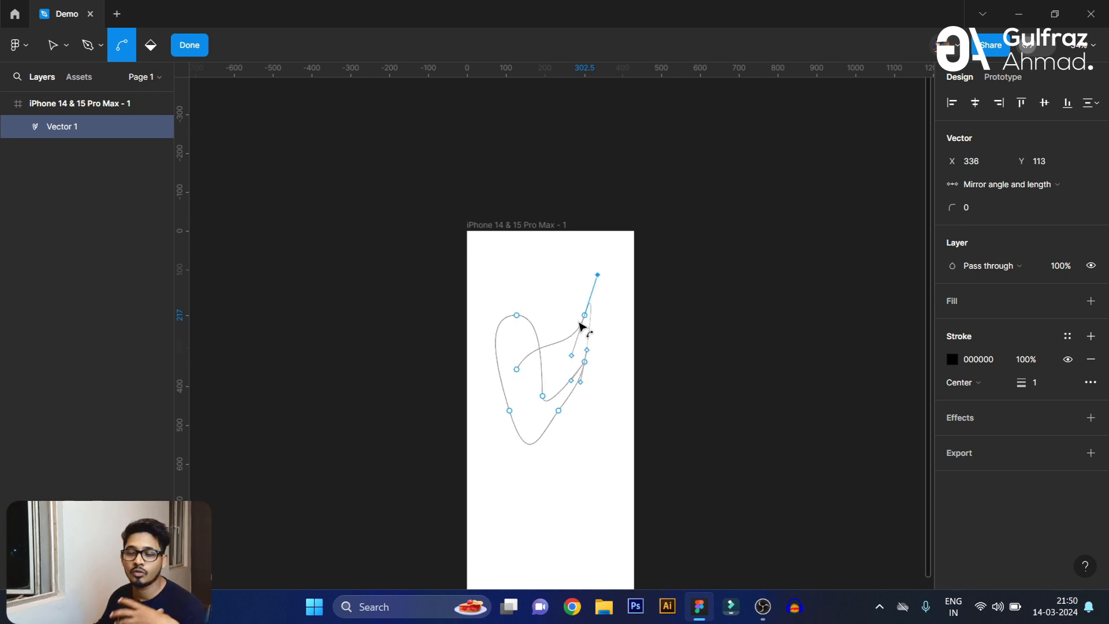
{"action": "left_click", "coordinate": [150, 56]}
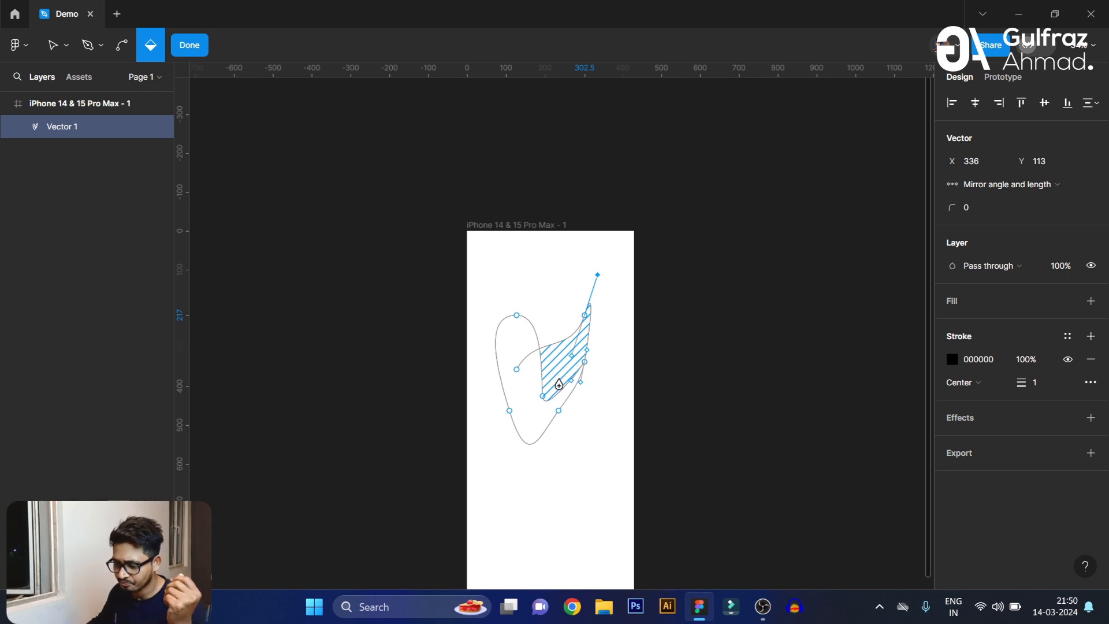
{"action": "left_click", "coordinate": [554, 370]}
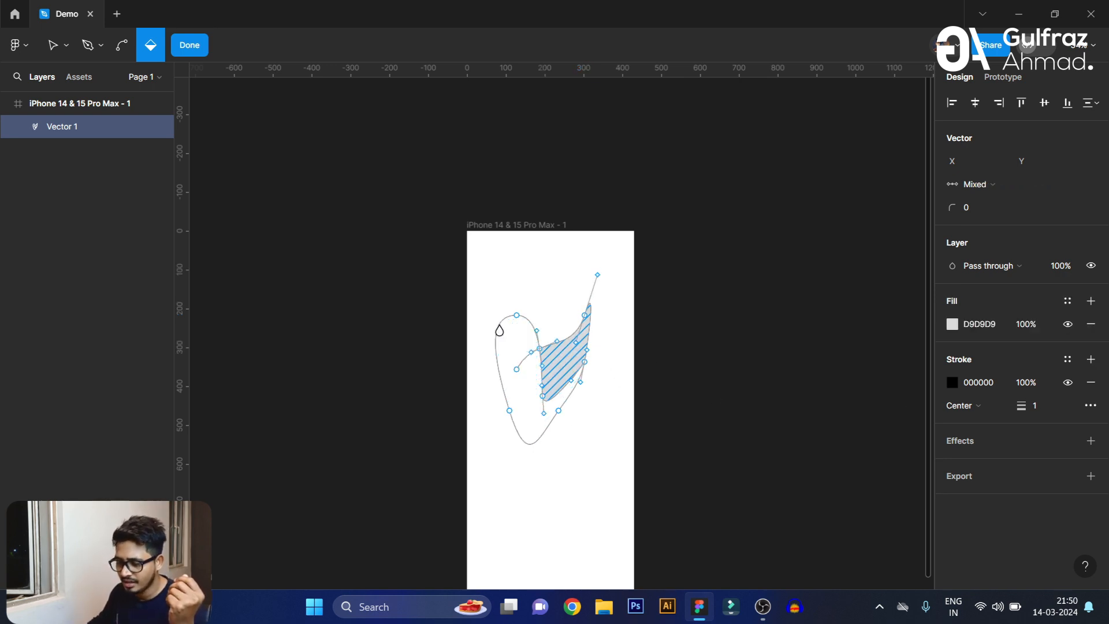
- Change the heart path's fill to red FF0909, fill its left-hand region too, and finish vector editing
{"action": "left_click", "coordinate": [952, 324]}
{"action": "left_click_drag", "start_coordinate": [851, 381], "coordinate": [928, 216]}
{"action": "left_click", "coordinate": [520, 390]}
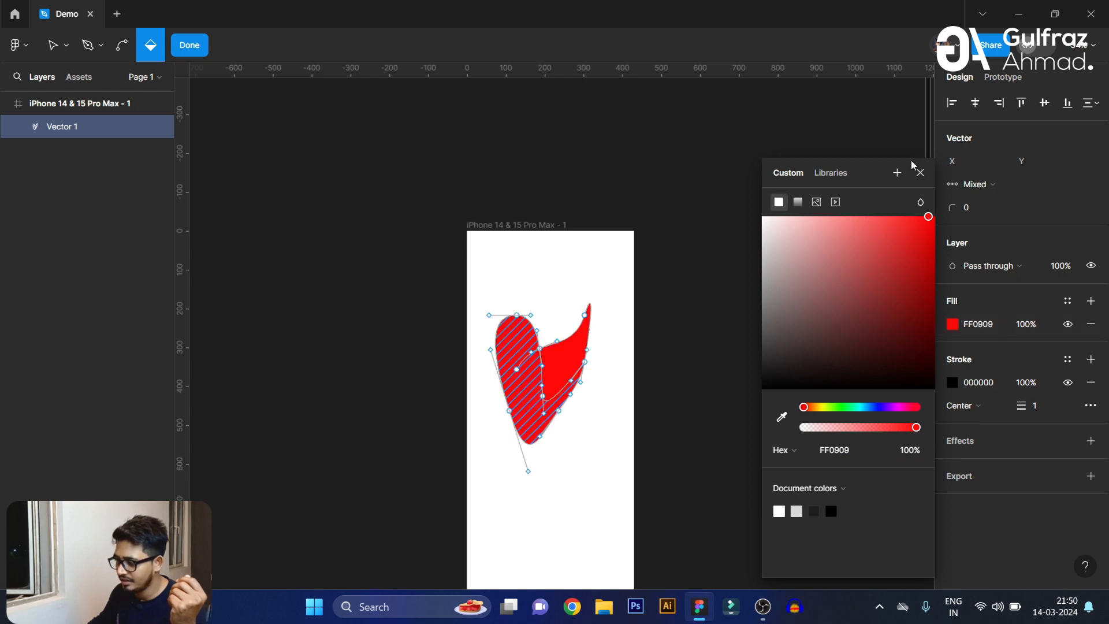
{"action": "left_click", "coordinate": [920, 172]}
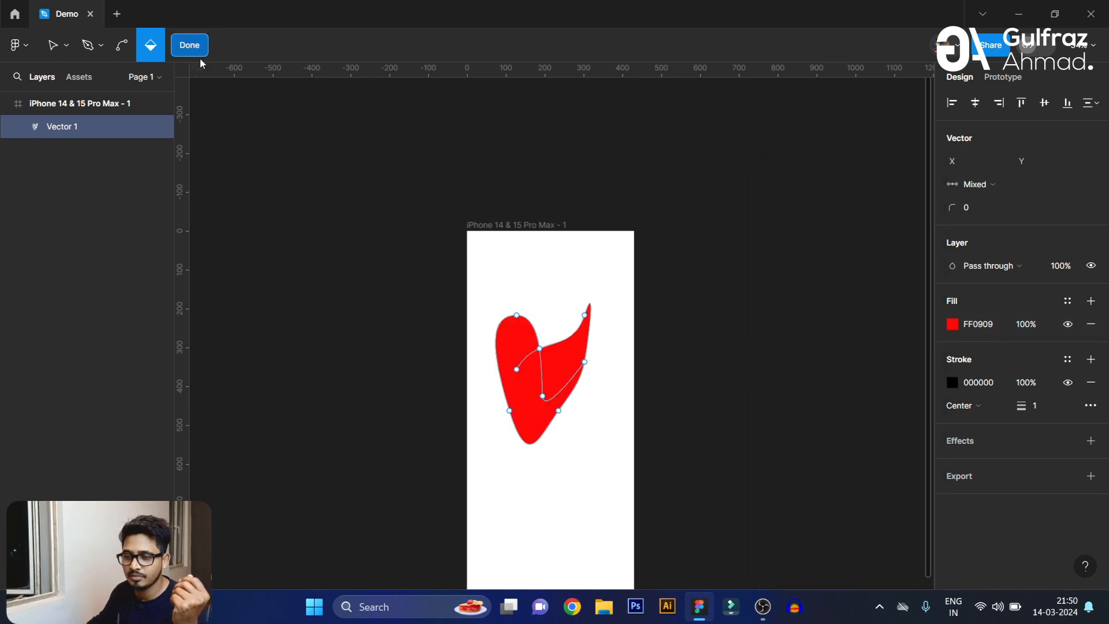
{"action": "left_click", "coordinate": [190, 46]}
- Delete the red heart vector from the iPhone frame
{"action": "left_click", "coordinate": [587, 280]}
{"action": "left_click", "coordinate": [560, 374]}
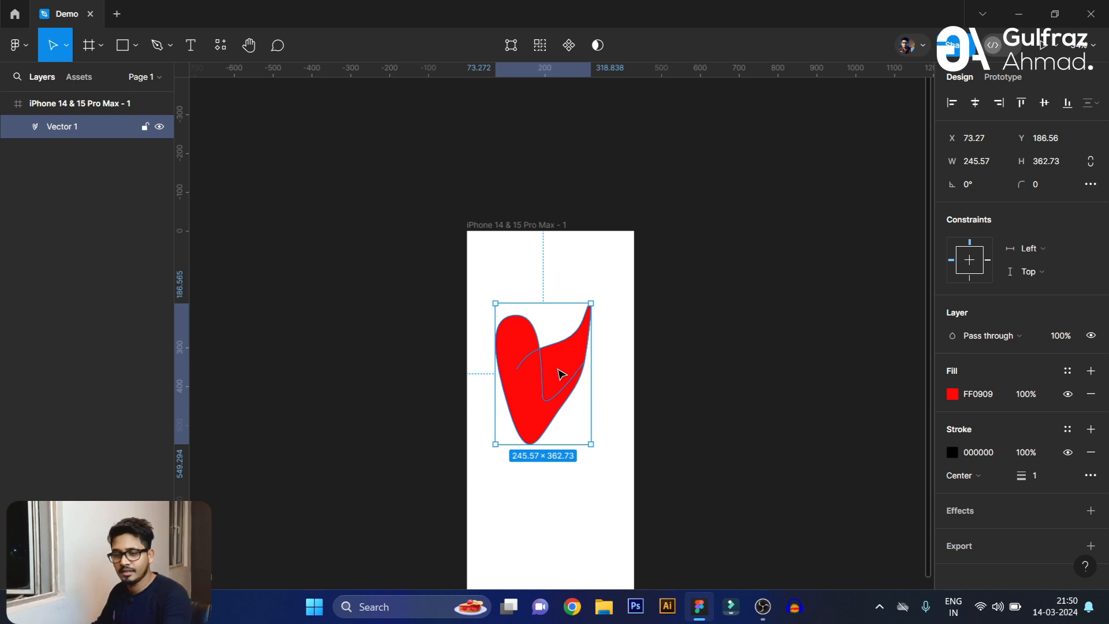
{"action": "key", "text": "Delete"}
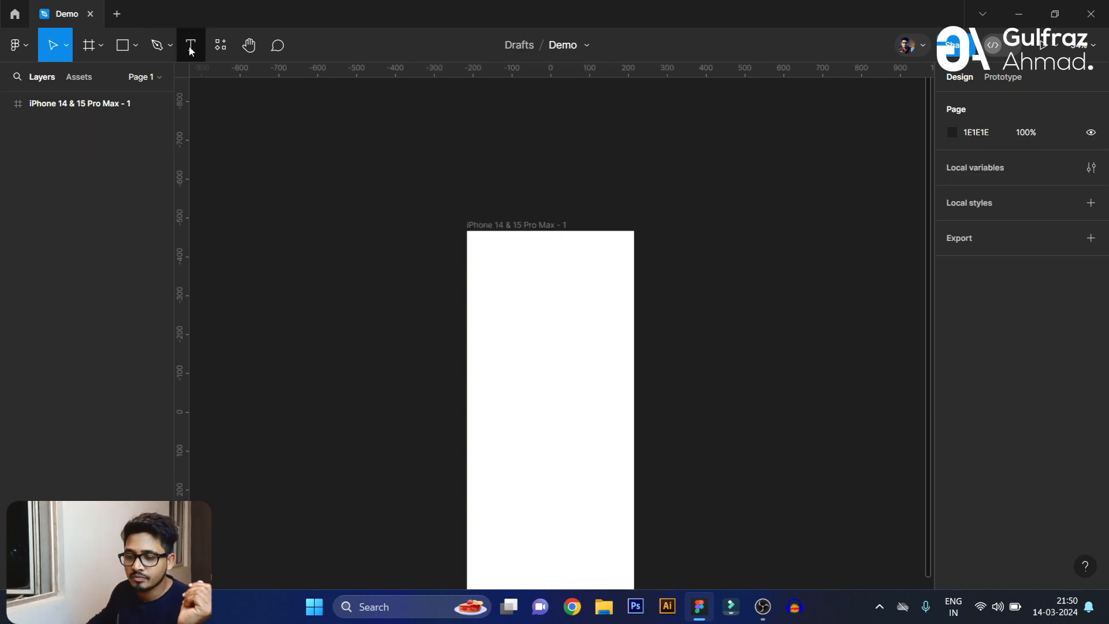
- Add the text "gsfgjsgfjff" in the upper part of the iPhone frame with the Text tool
{"action": "left_click", "coordinate": [191, 51]}
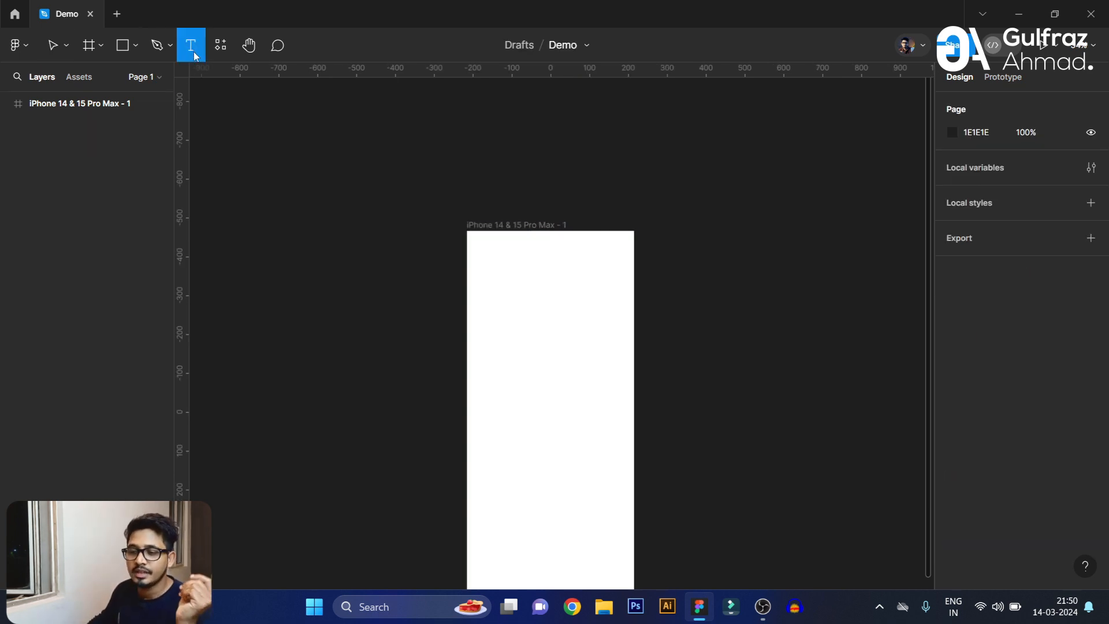
{"action": "left_click", "coordinate": [498, 312]}
{"action": "type", "text": "gsfgjsgfjff"}
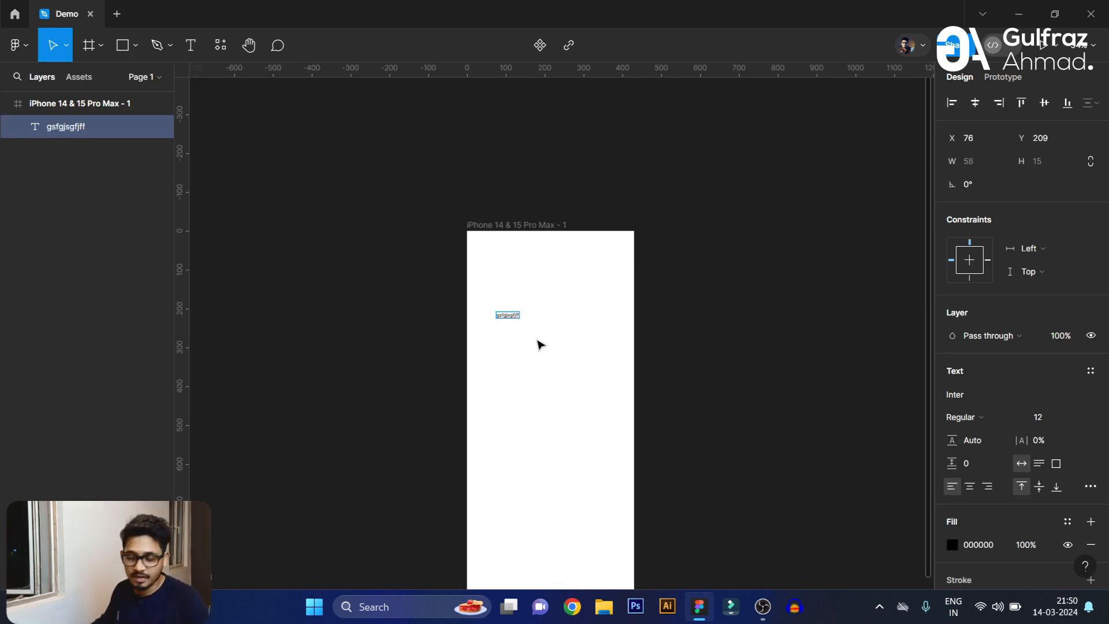
- Set the text's font size to 96 and move it to X 0, Y 99 in the iPhone frame
{"action": "key", "text": "ctrl+a"}
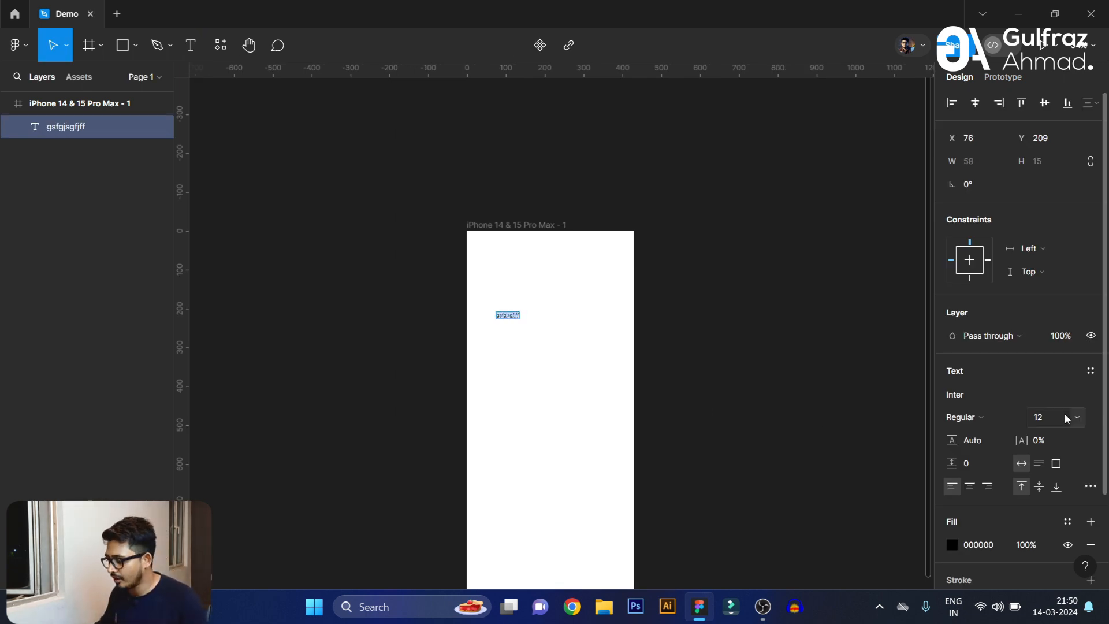
{"action": "left_click", "coordinate": [1073, 417]}
{"action": "left_click", "coordinate": [1062, 534]}
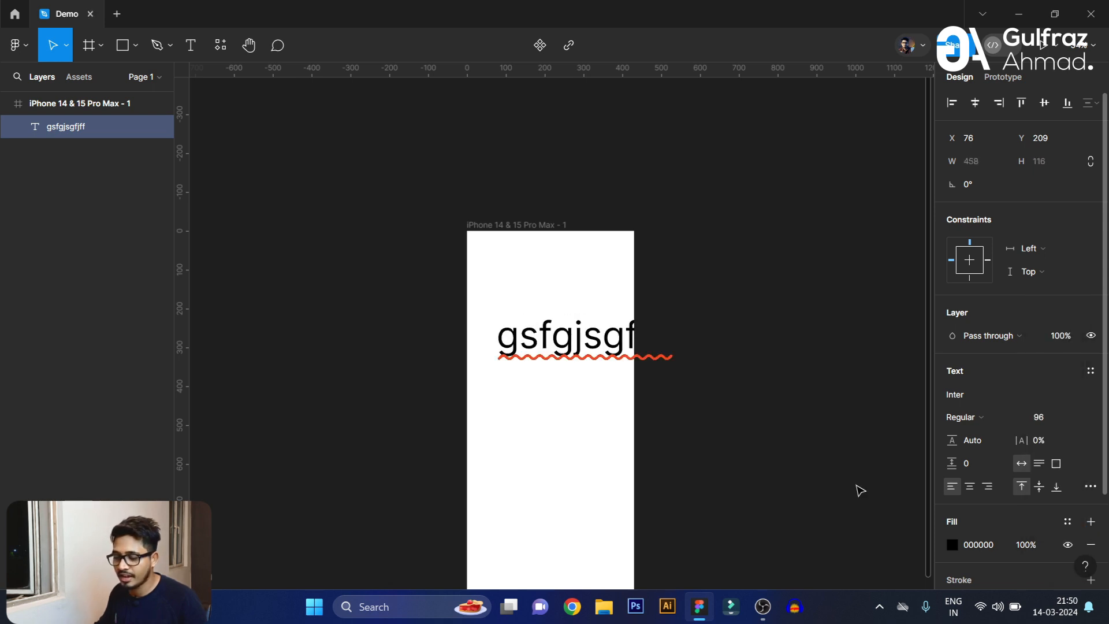
{"action": "key", "text": "Escape"}
{"action": "left_click_drag", "start_coordinate": [562, 349], "coordinate": [533, 309]}
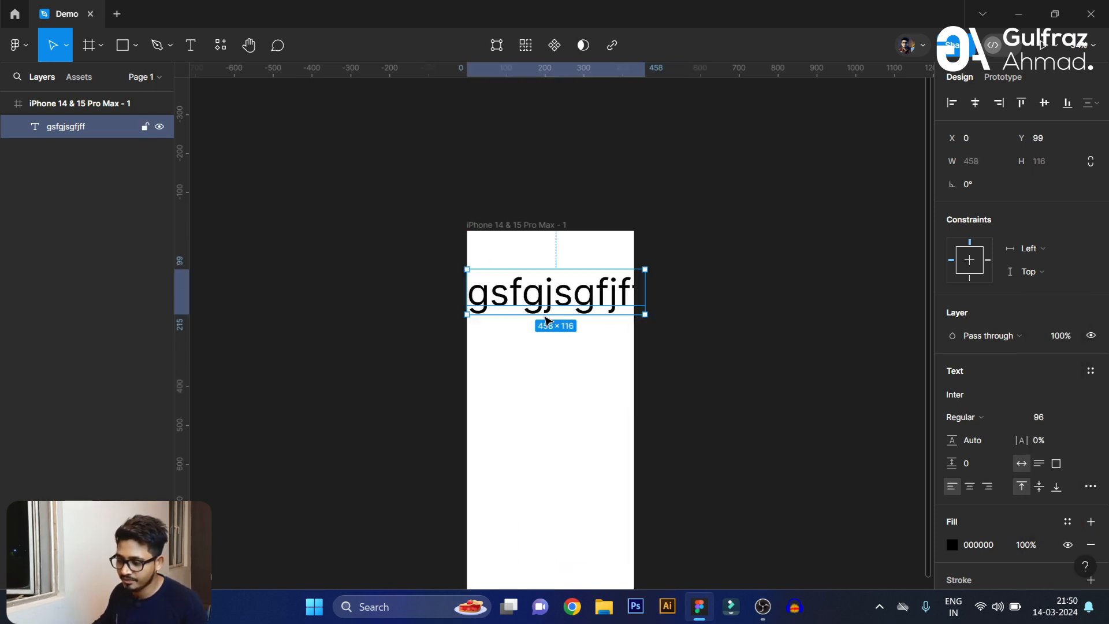
- Try to narrow the text box from its right edge, and delete the text from the frame
{"action": "left_click_drag", "start_coordinate": [643, 294], "coordinate": [594, 297]}
{"action": "double_click", "coordinate": [595, 296]}
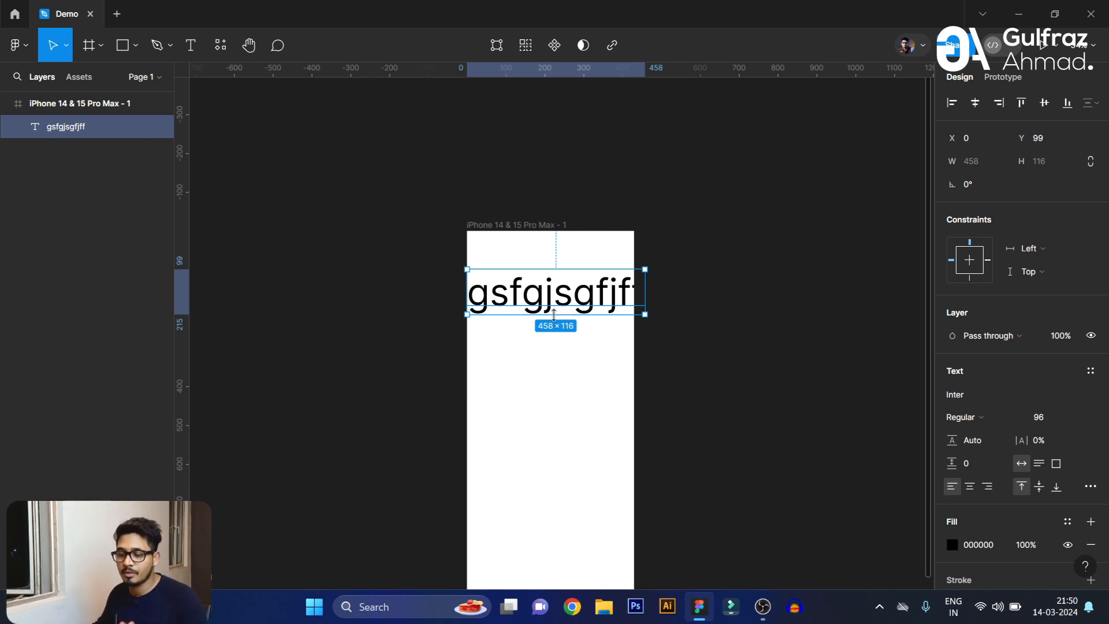
{"action": "key", "text": "Delete"}
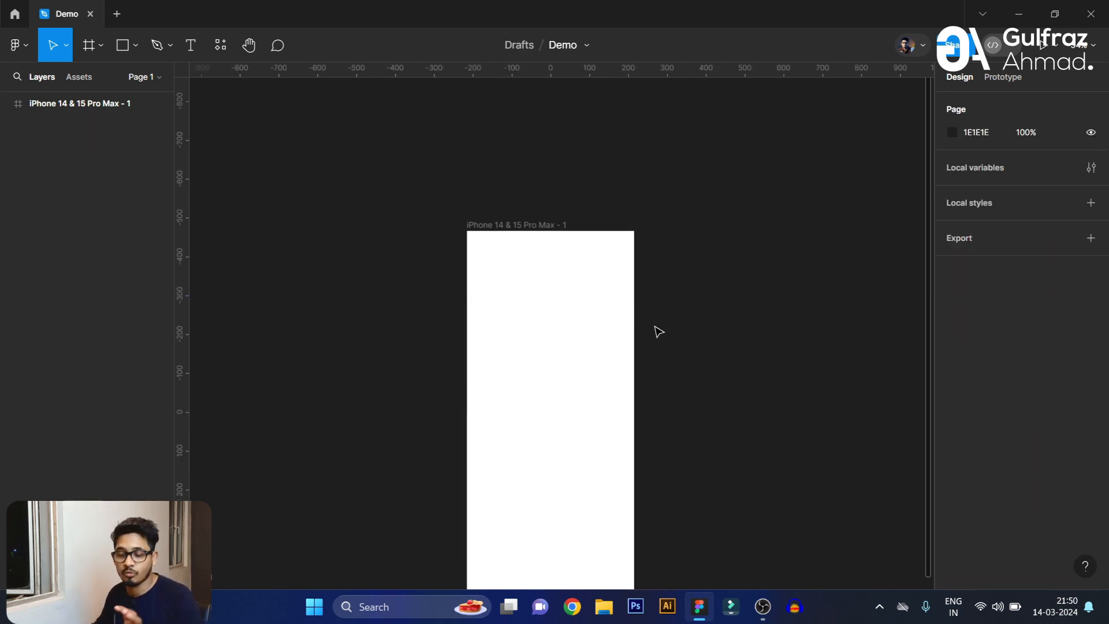
- Look through the Components and Widgets resources and the file's Assets, and return to the layer list
{"action": "left_click", "coordinate": [192, 49]}
{"action": "left_click", "coordinate": [220, 46]}
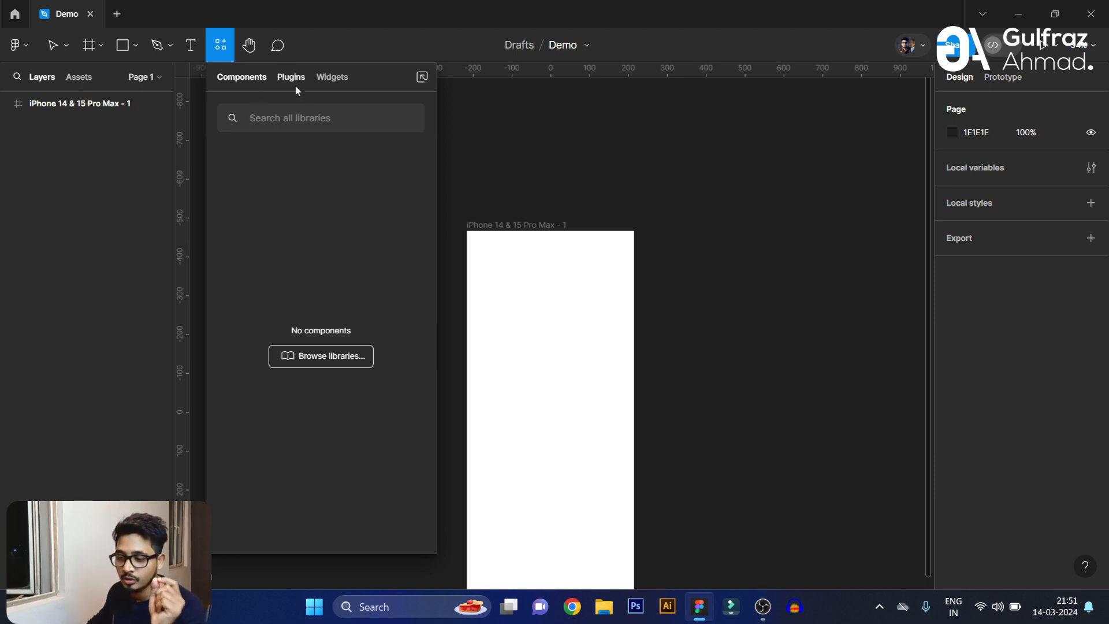
{"action": "left_click", "coordinate": [338, 81]}
{"action": "left_click", "coordinate": [236, 82]}
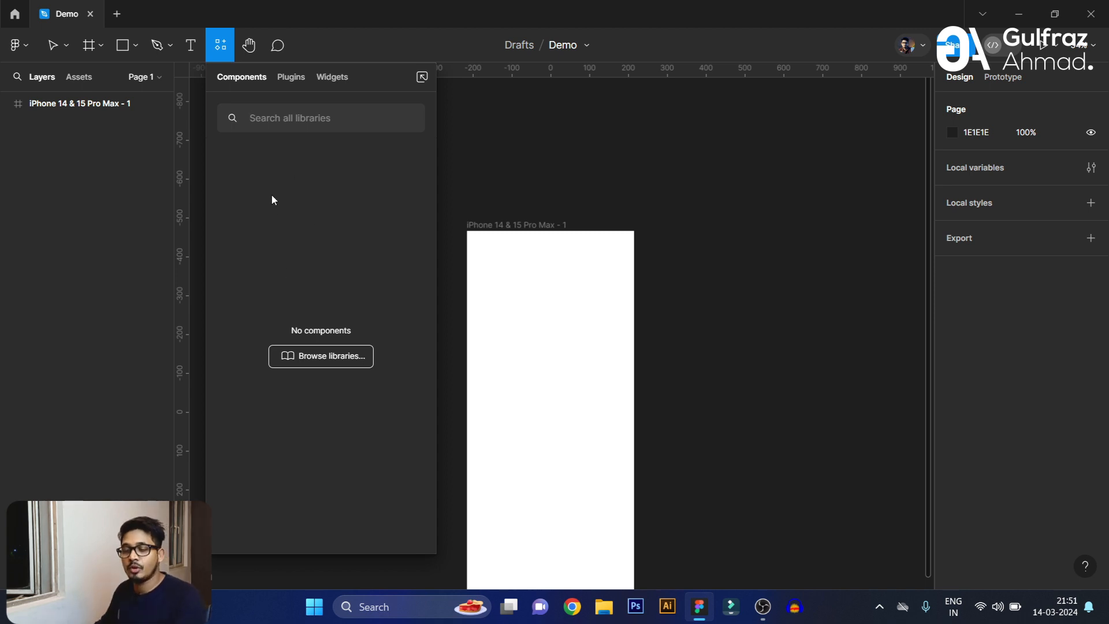
{"action": "left_click", "coordinate": [78, 84]}
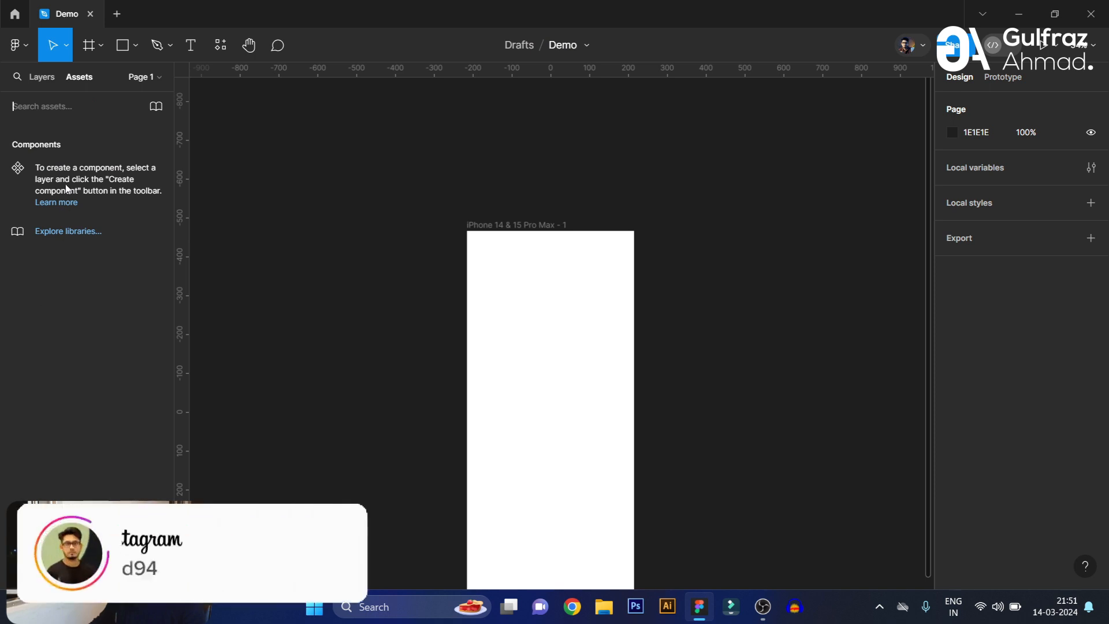
{"action": "left_click", "coordinate": [47, 80]}
- Search the plugin resources for "image", look through the community plugins, and clear the search
{"action": "left_click", "coordinate": [216, 49]}
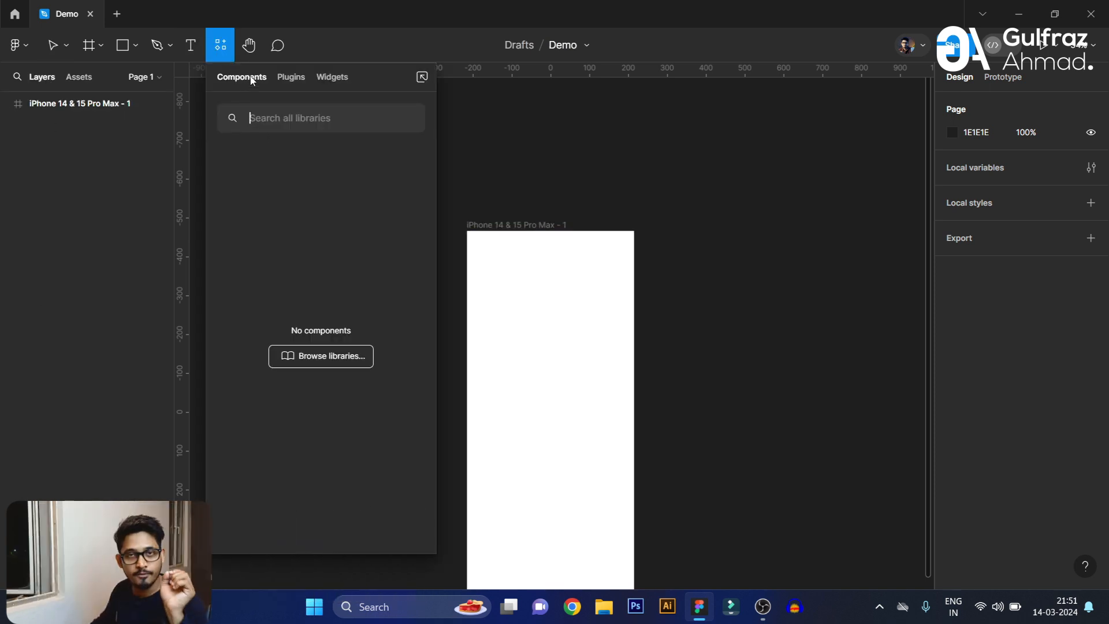
{"action": "left_click", "coordinate": [297, 81]}
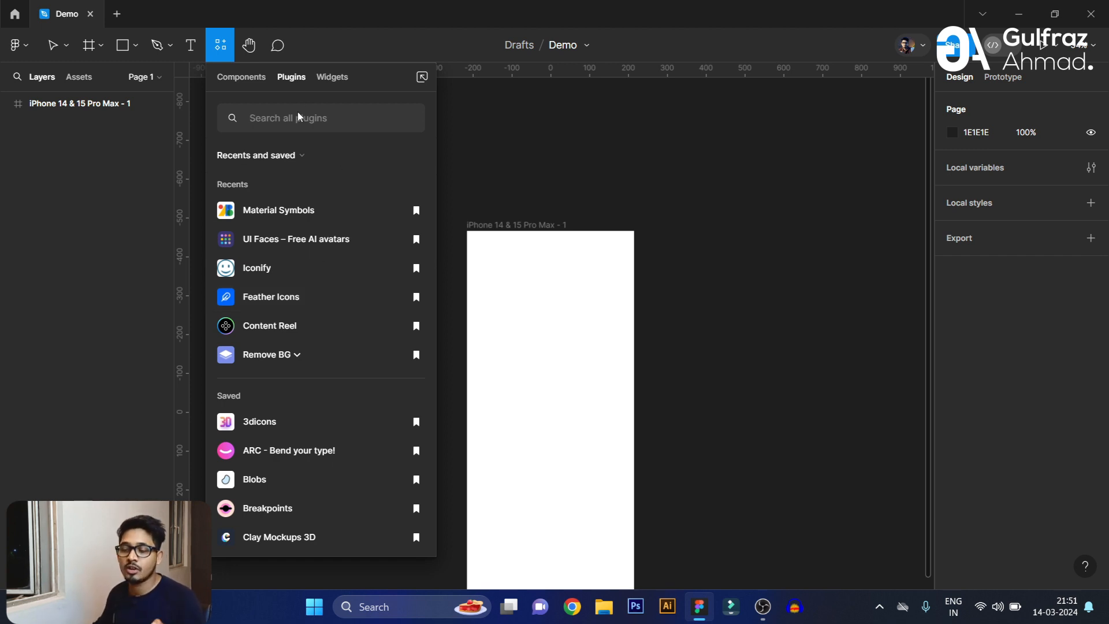
{"action": "type", "text": "image"}
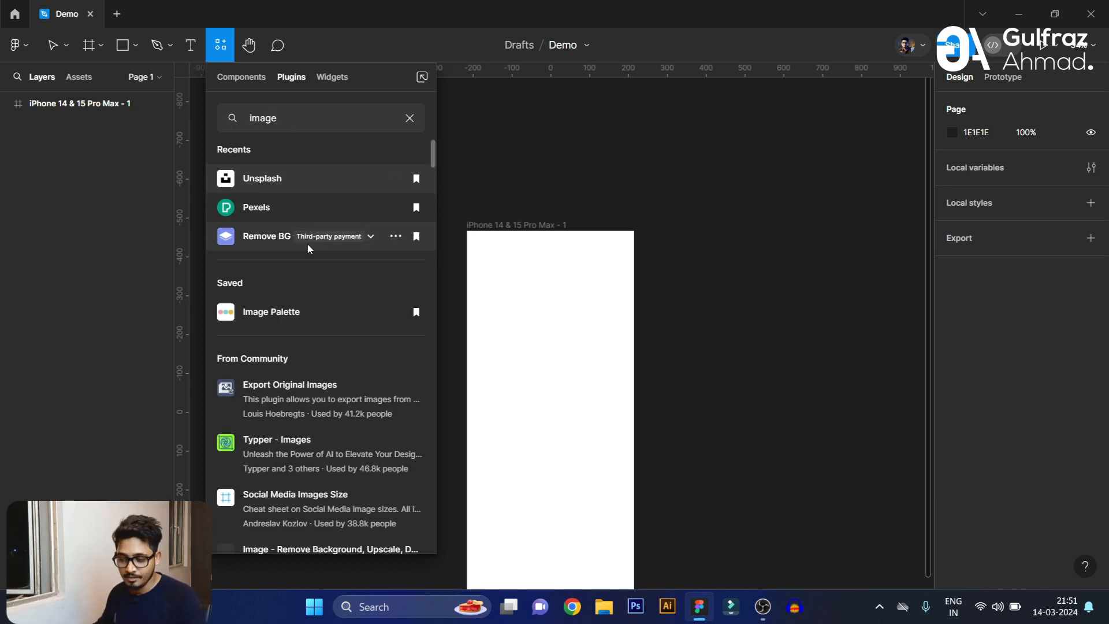
{"action": "scroll", "coordinate": [366, 292], "scroll_direction": "down", "scroll_amount": 5}
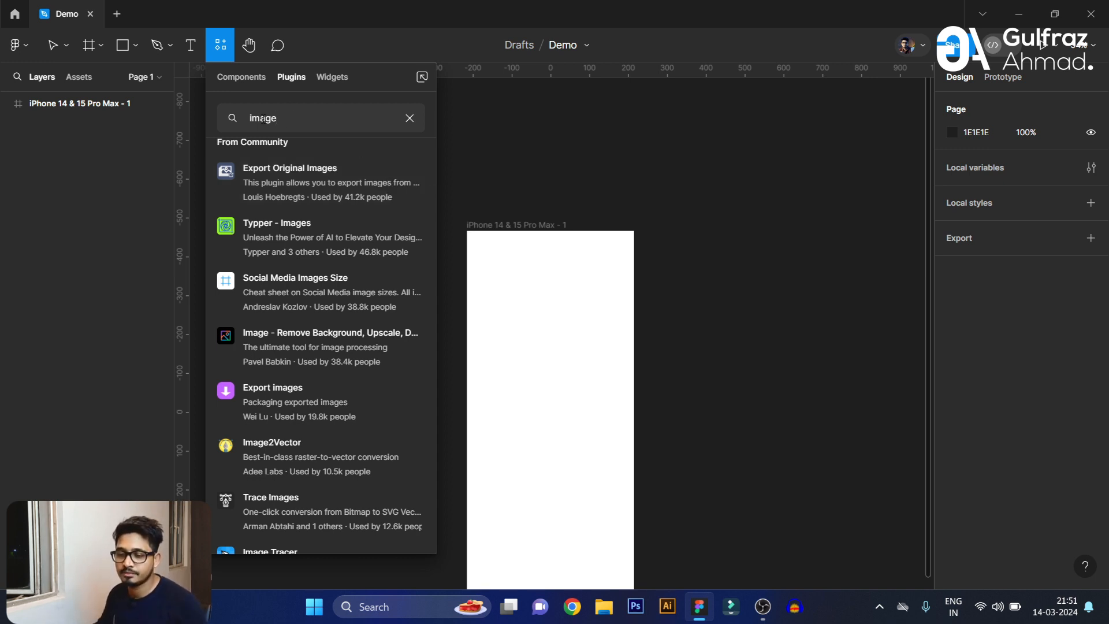
{"action": "key", "text": "BackSpace"}
{"action": "key", "text": "BackSpace"}
{"action": "key", "text": "BackSpace"}
{"action": "key", "text": "BackSpace"}
{"action": "key", "text": "BackSpace"}
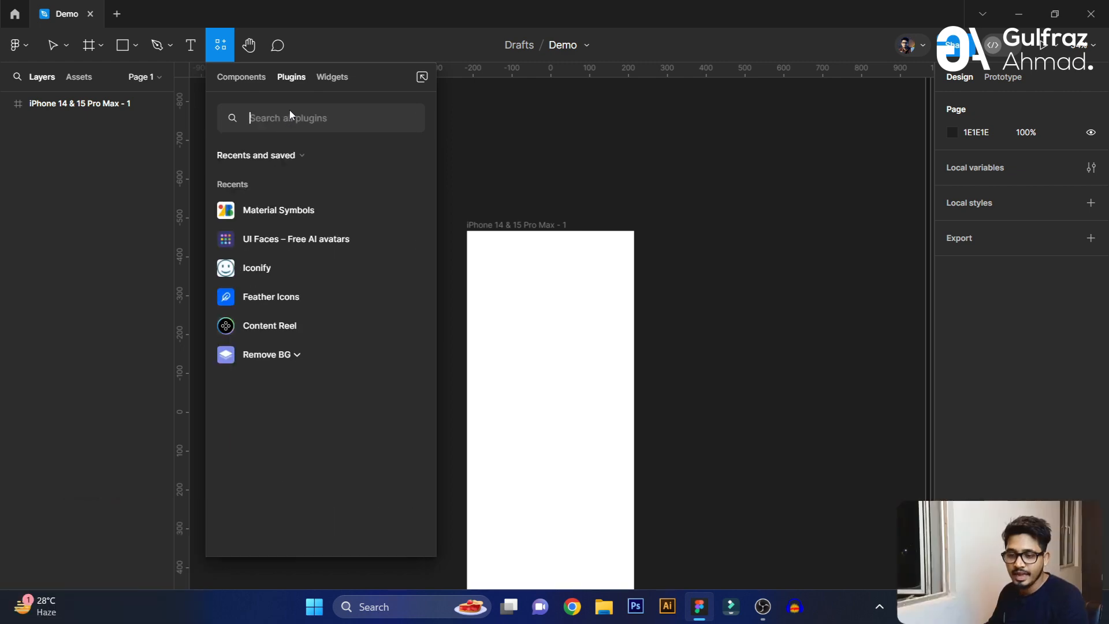
- Open the Figma Community from the home page and examine its resource categories and search field
{"action": "left_click", "coordinate": [12, 13]}
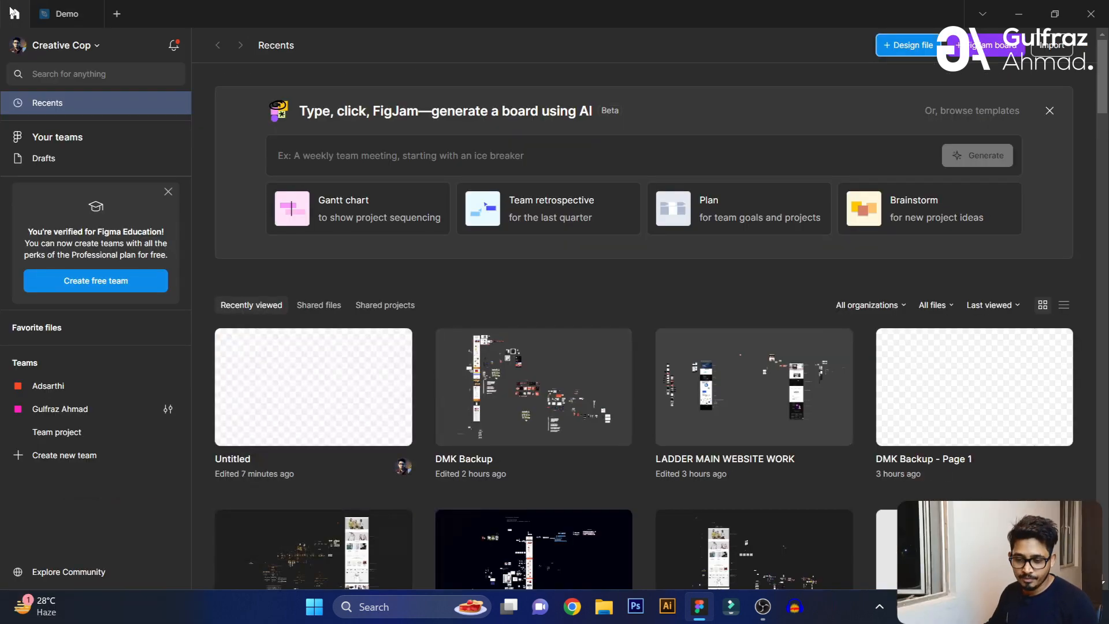
{"action": "left_click", "coordinate": [68, 572]}
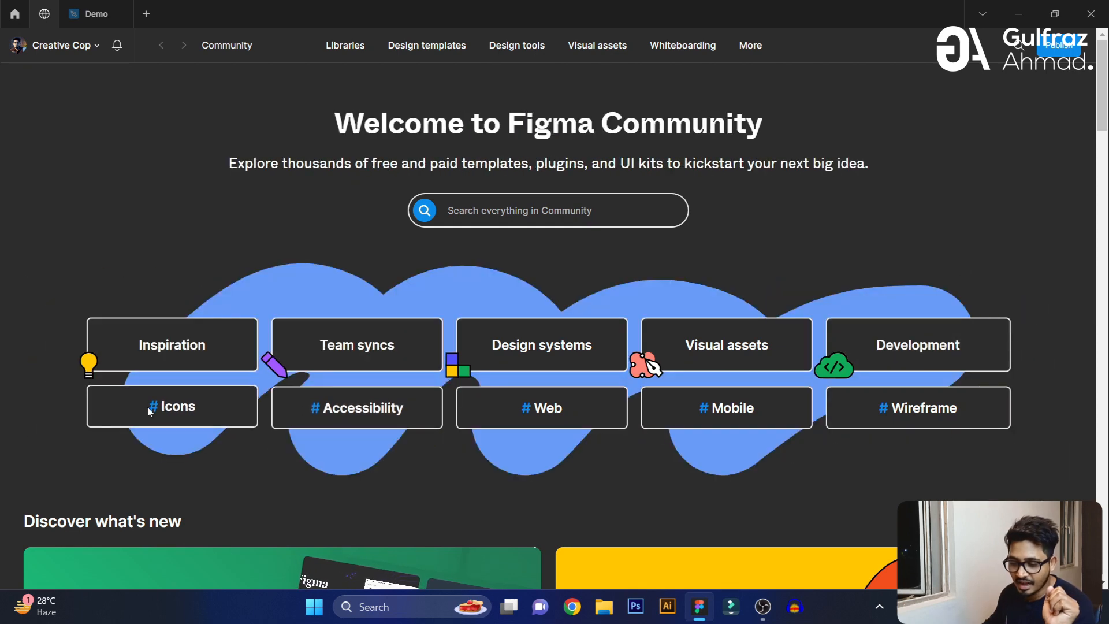
{"action": "mouse_move", "coordinate": [319, 51]}
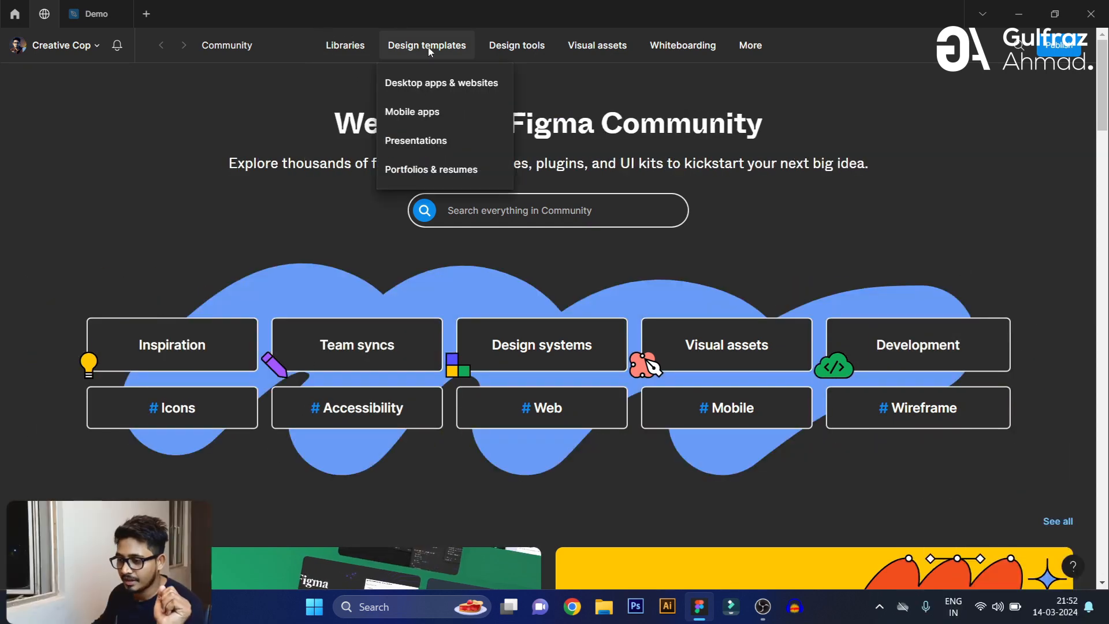
{"action": "mouse_move", "coordinate": [699, 53]}
{"action": "mouse_move", "coordinate": [744, 50]}
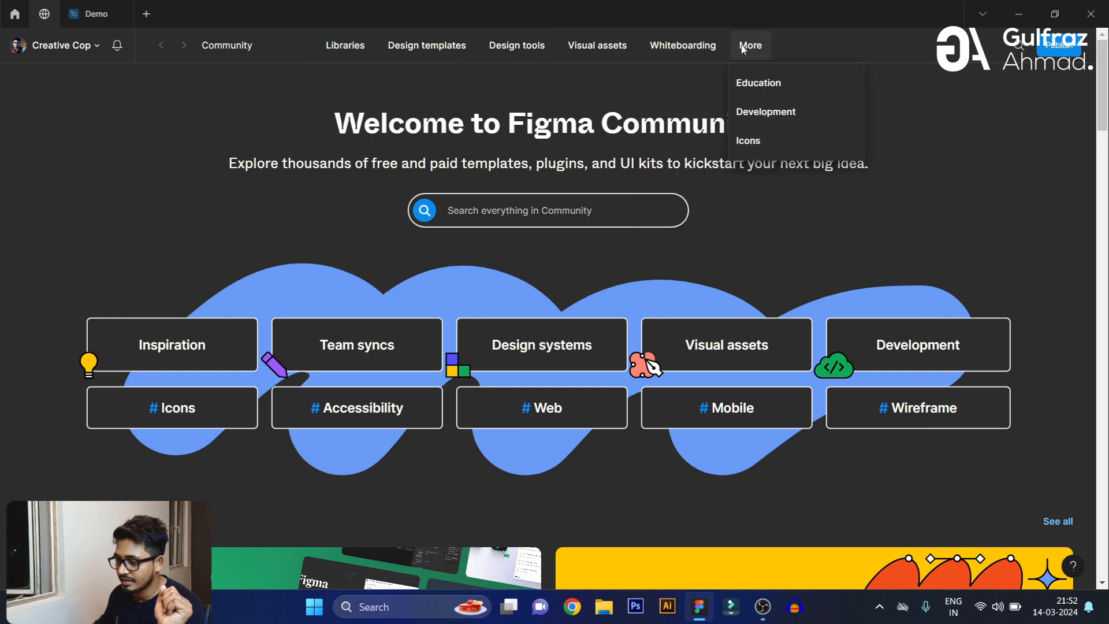
{"action": "mouse_move", "coordinate": [357, 46]}
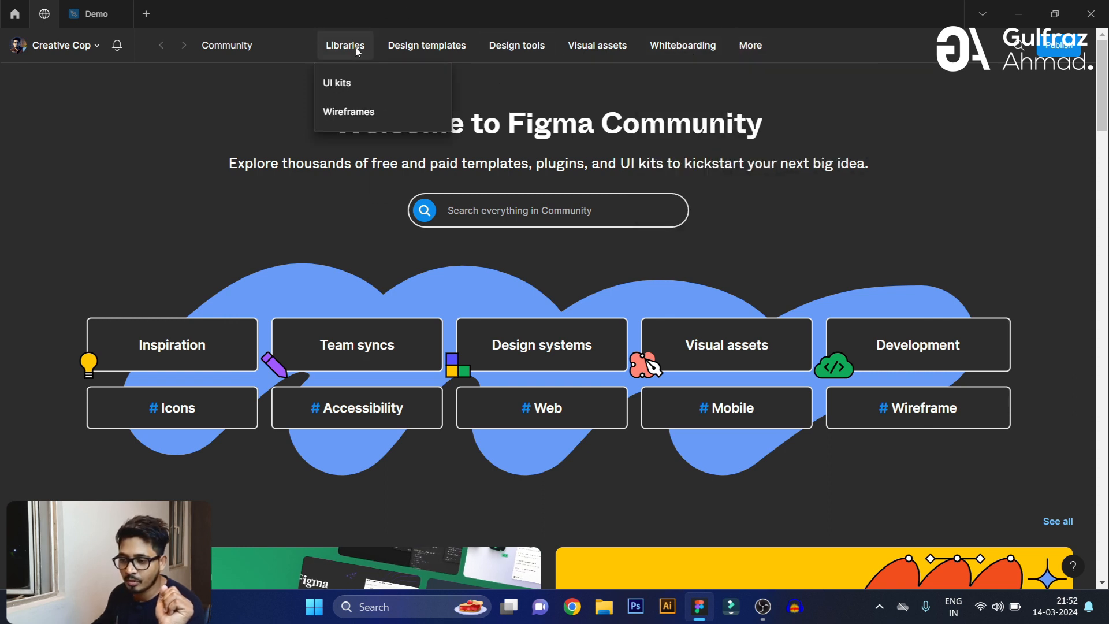
{"action": "left_click", "coordinate": [539, 205]}
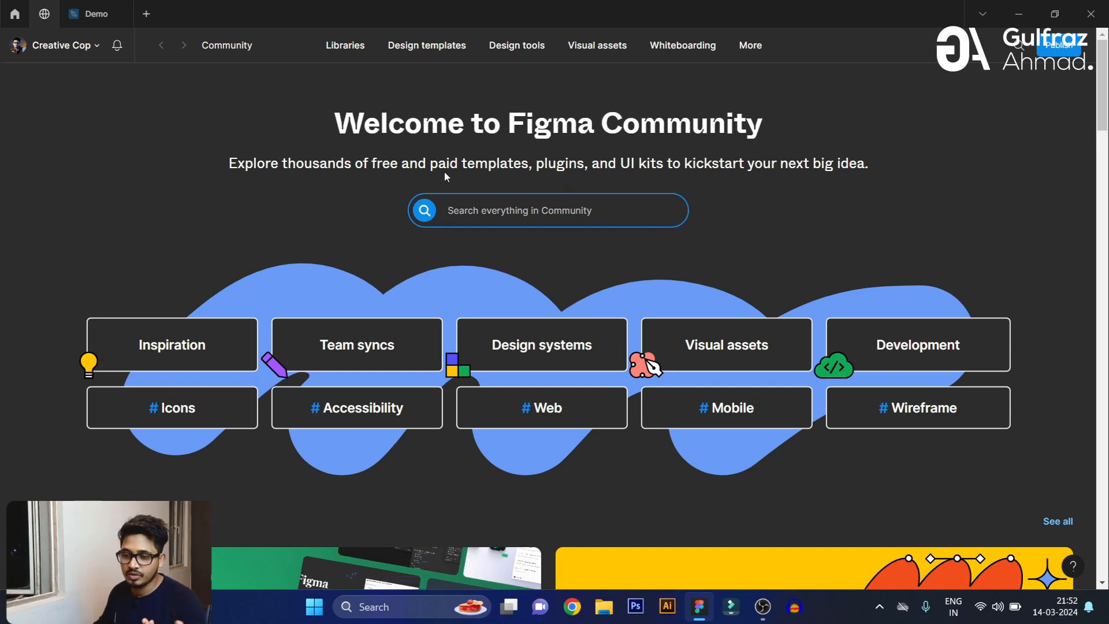
- Return to the Demo file, view the available widgets, and close the resources
{"action": "left_click", "coordinate": [89, 14]}
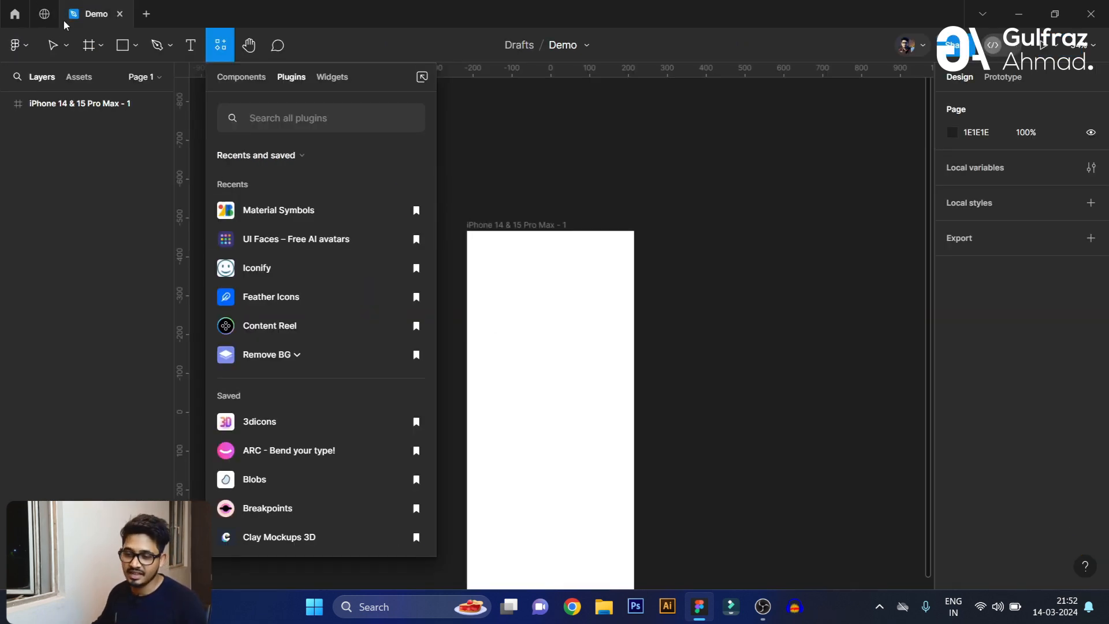
{"action": "left_click", "coordinate": [341, 80]}
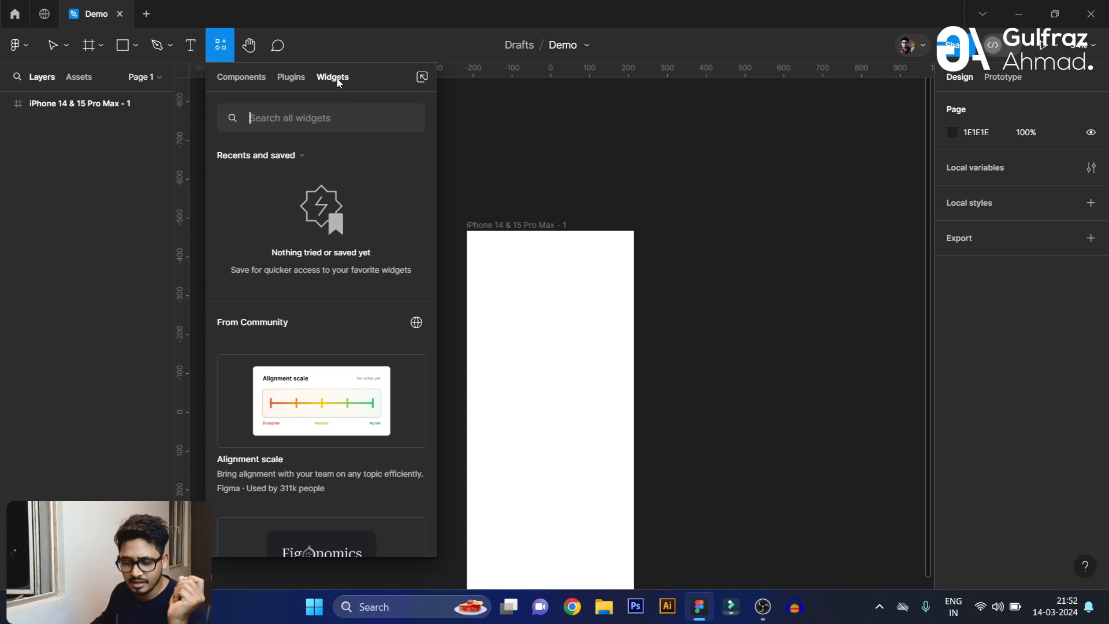
{"action": "left_click", "coordinate": [226, 51]}
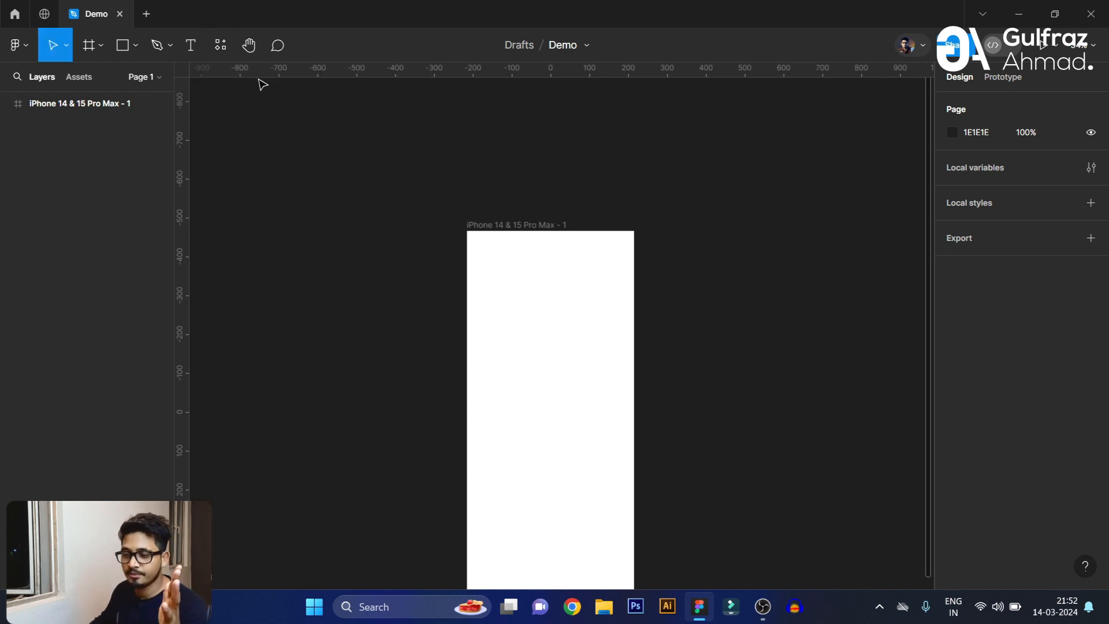
- Pan around the canvas with the Hand tool until the whole iPhone frame is in view
{"action": "left_click", "coordinate": [252, 55]}
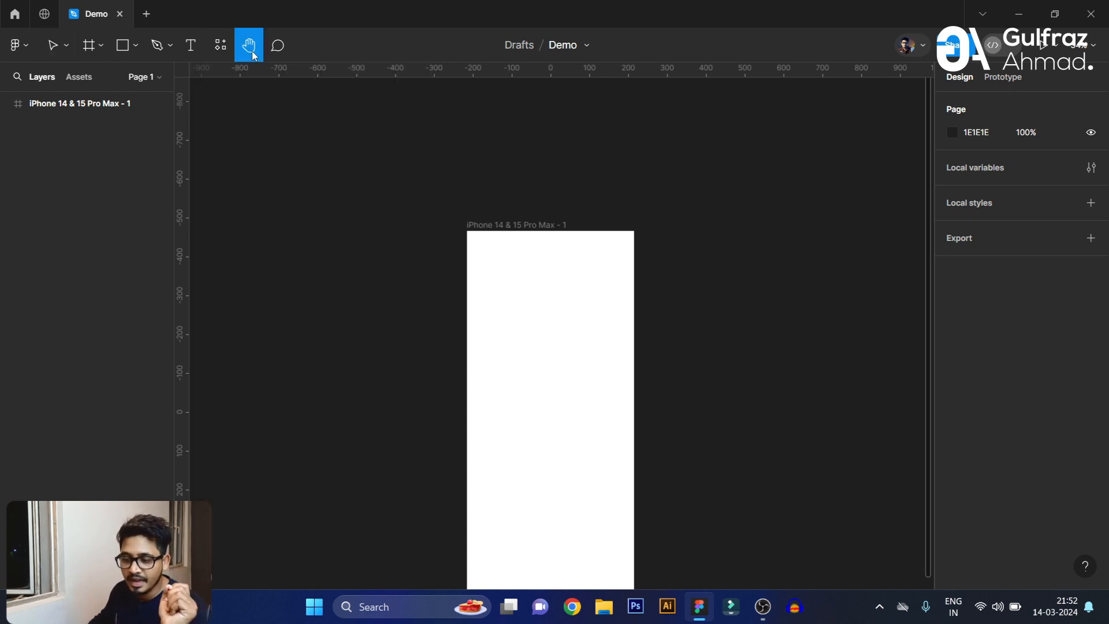
{"action": "left_click_drag", "start_coordinate": [599, 279], "coordinate": [408, 287]}
{"action": "left_click_drag", "start_coordinate": [309, 282], "coordinate": [403, 227]}
{"action": "left_click_drag", "start_coordinate": [370, 273], "coordinate": [428, 230]}
{"action": "scroll", "coordinate": [387, 195], "scroll_direction": "up", "scroll_amount": 3}
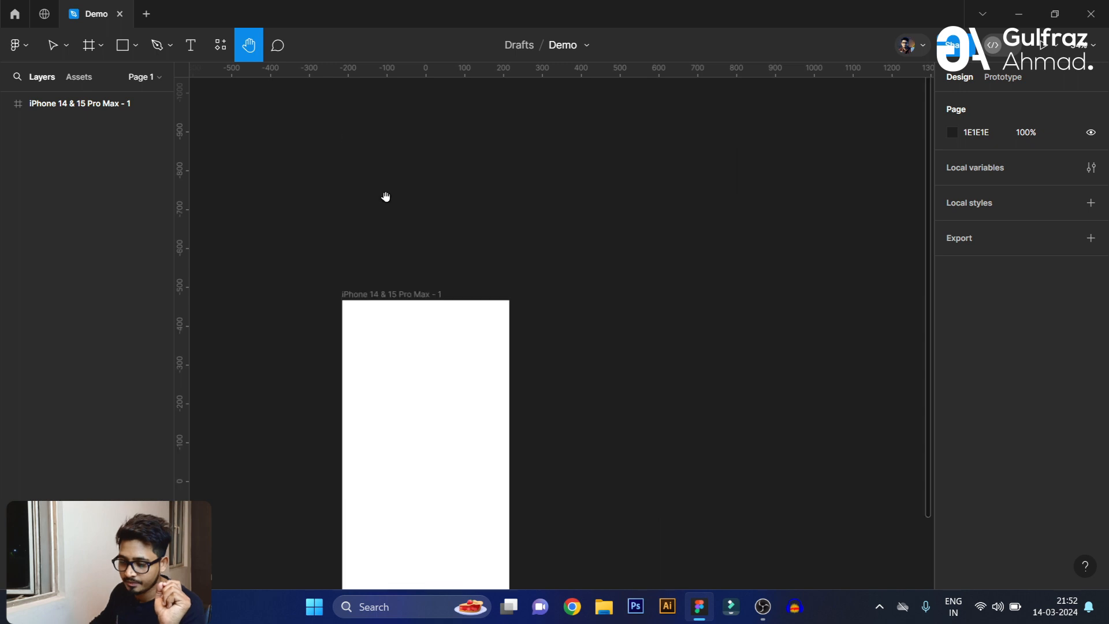
{"action": "scroll", "coordinate": [361, 164], "scroll_direction": "down", "scroll_amount": 4}
- Post the comment "hello" near the upper-right corner of the iPhone frame
{"action": "left_click", "coordinate": [278, 46]}
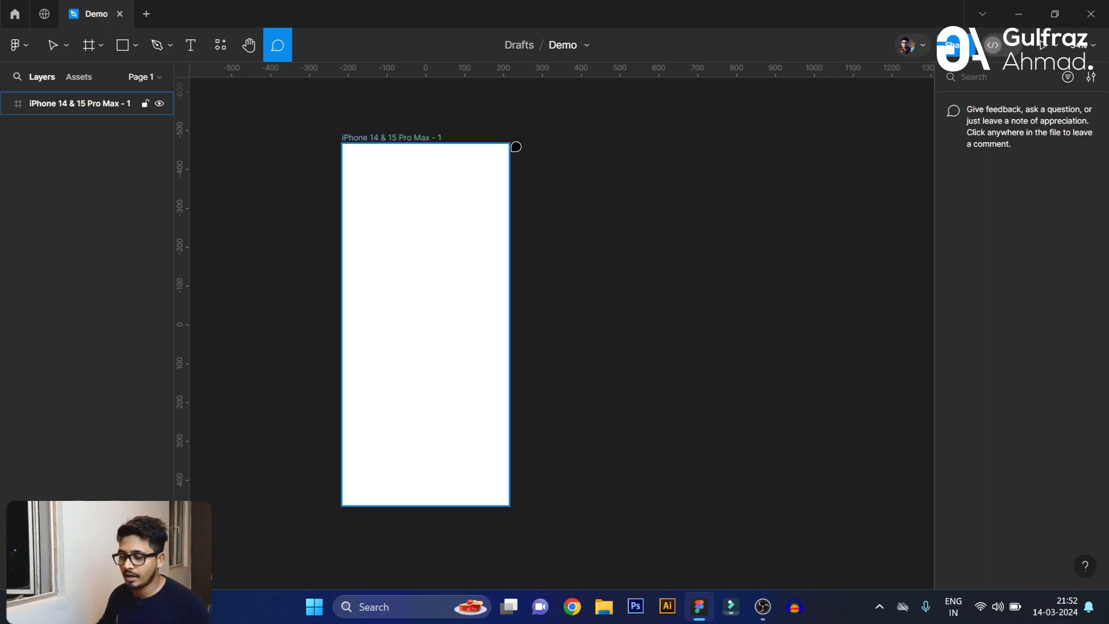
{"action": "left_click", "coordinate": [494, 172]}
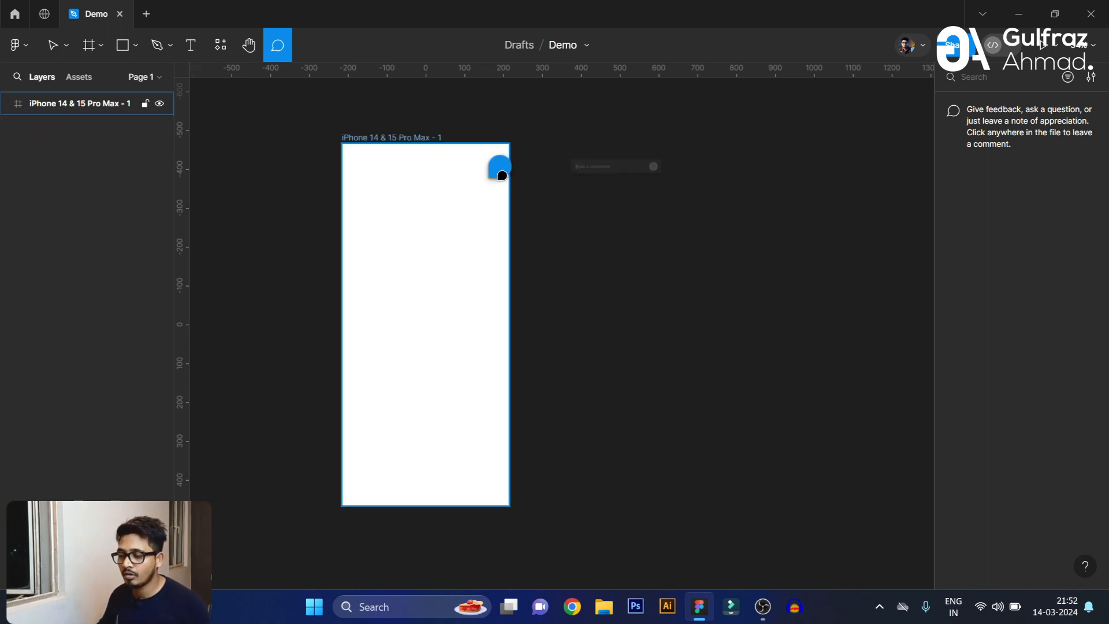
{"action": "type", "text": "hello"}
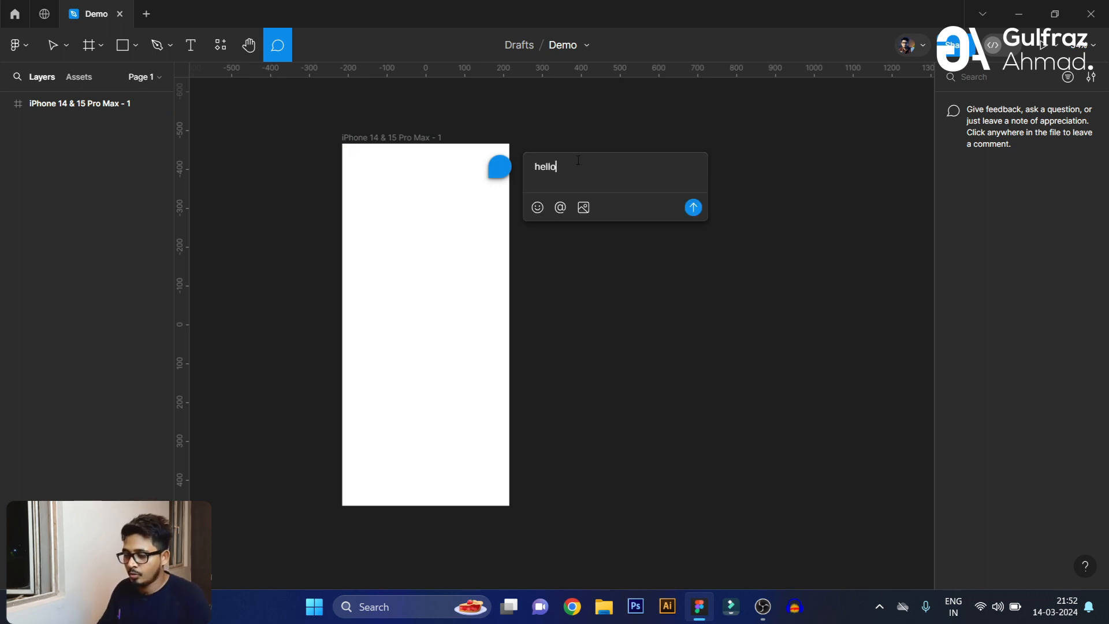
{"action": "key", "text": "Return"}
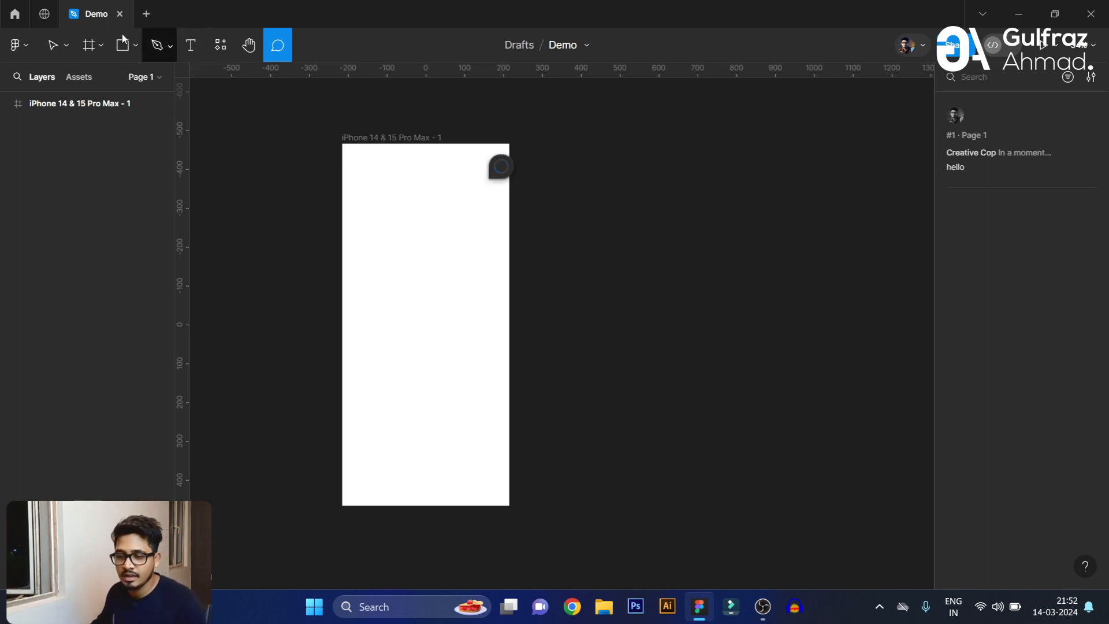
- Switch back to the Move tool and delete the "hello" comment thread
{"action": "left_click", "coordinate": [53, 45]}
{"action": "left_click", "coordinate": [574, 155]}
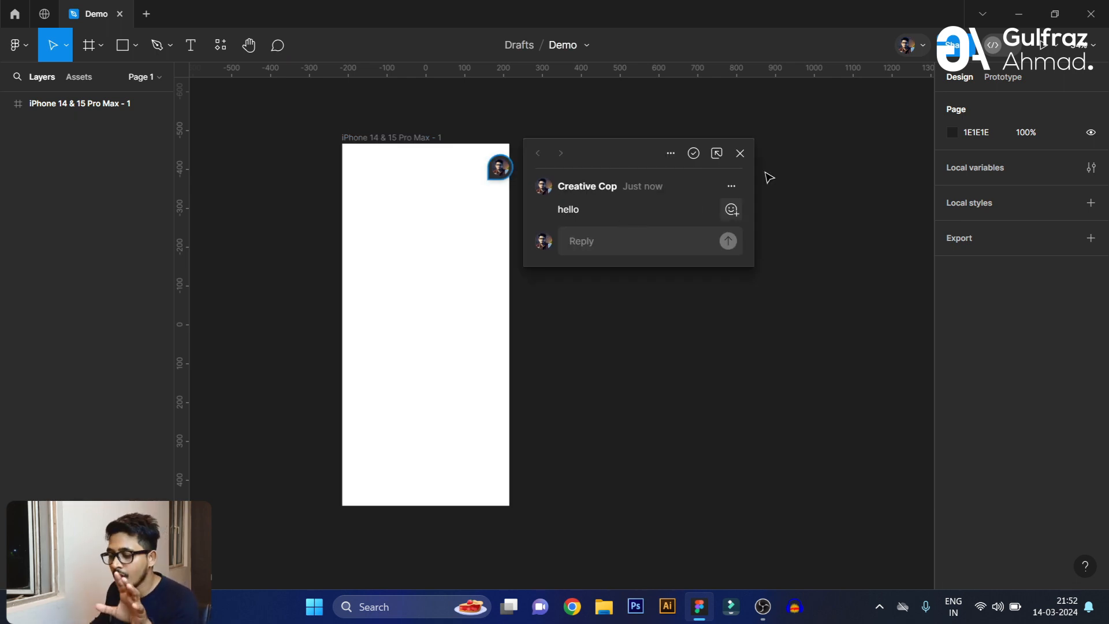
{"action": "left_click", "coordinate": [671, 154]}
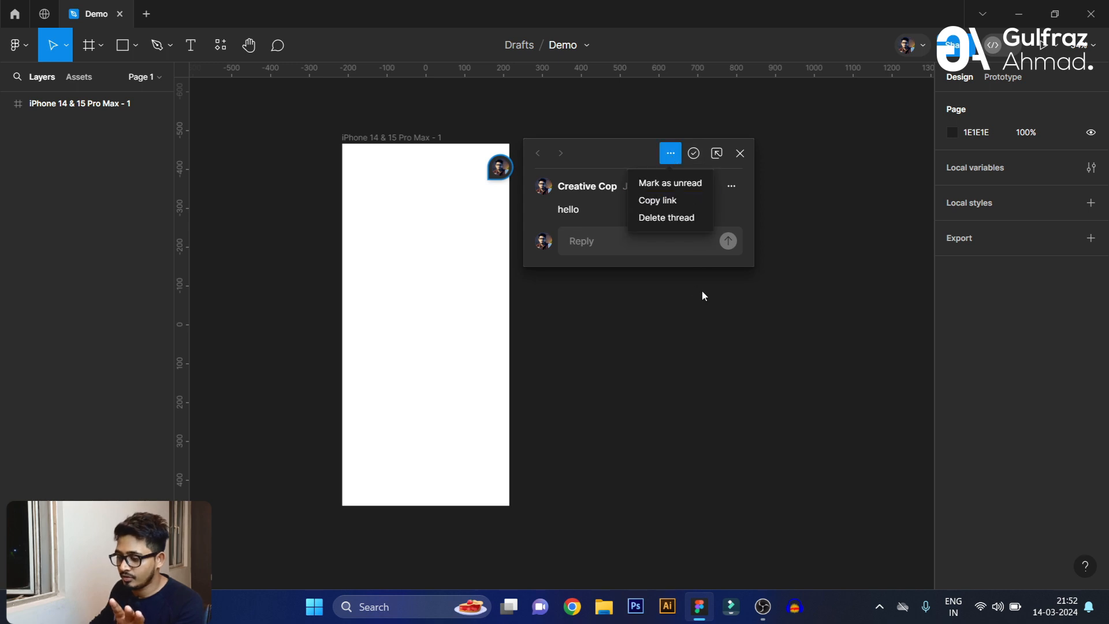
{"action": "left_click", "coordinate": [672, 217]}
{"action": "left_click", "coordinate": [675, 349]}
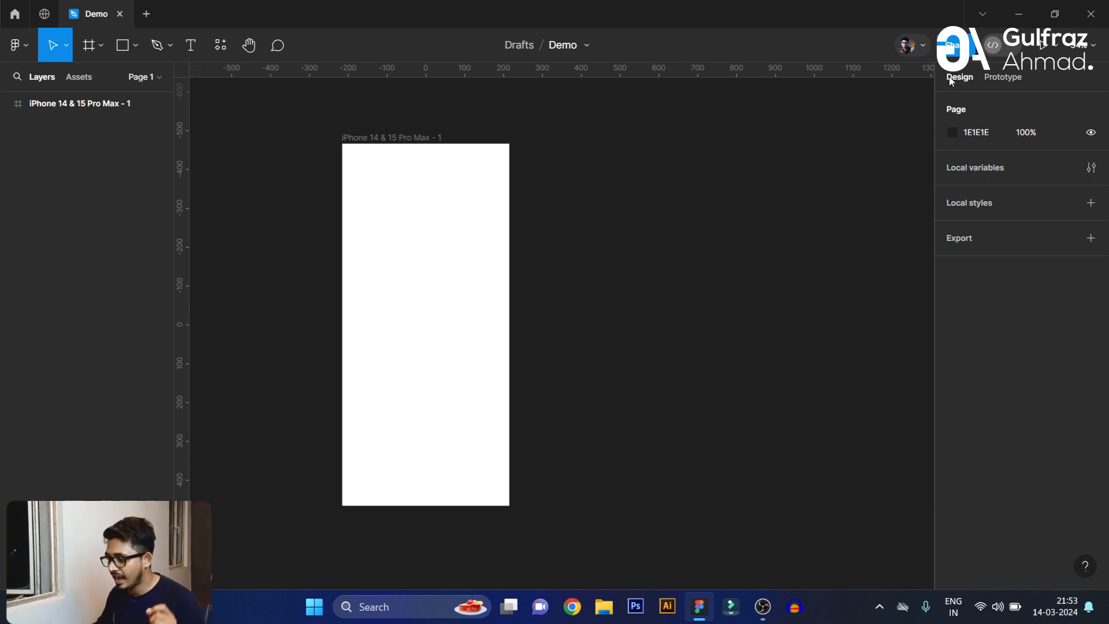
- Draw a 208 × 208 square in the upper part of the iPhone frame and move it to about X 111, Y 111
{"action": "left_click", "coordinate": [122, 51]}
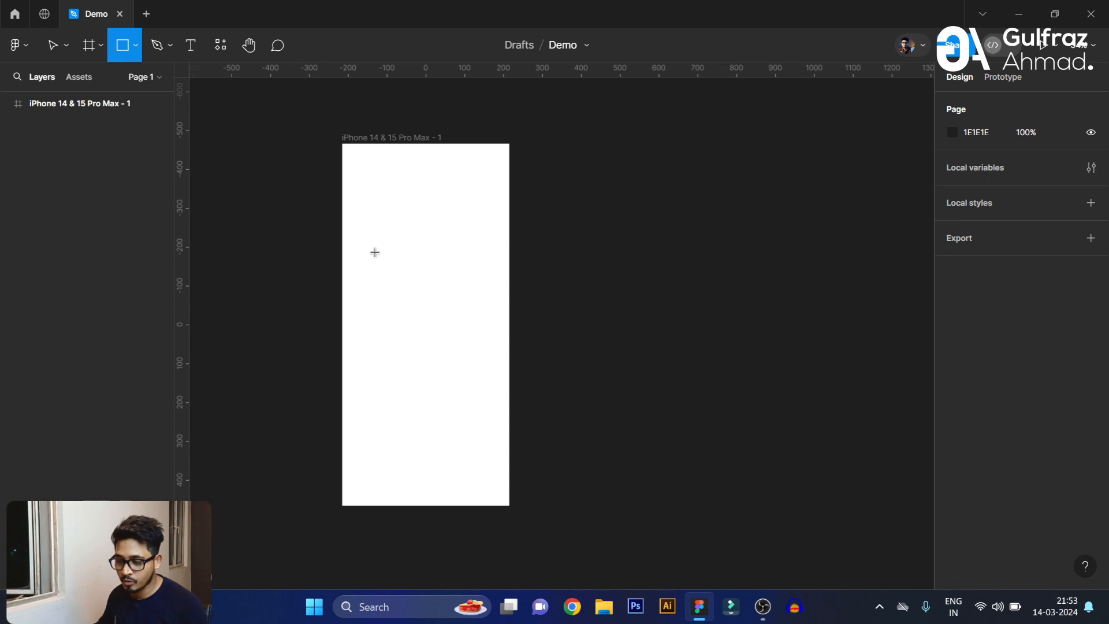
{"action": "left_click_drag", "start_coordinate": [363, 182], "coordinate": [421, 258]}
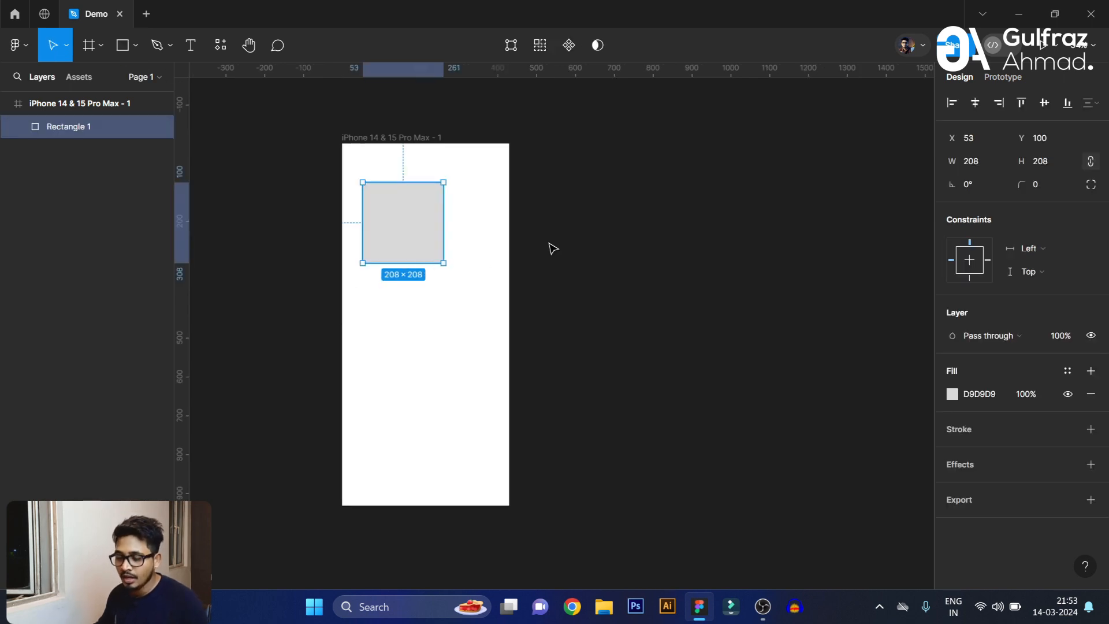
{"action": "left_click", "coordinate": [550, 247]}
{"action": "left_click_drag", "start_coordinate": [401, 213], "coordinate": [423, 218]}
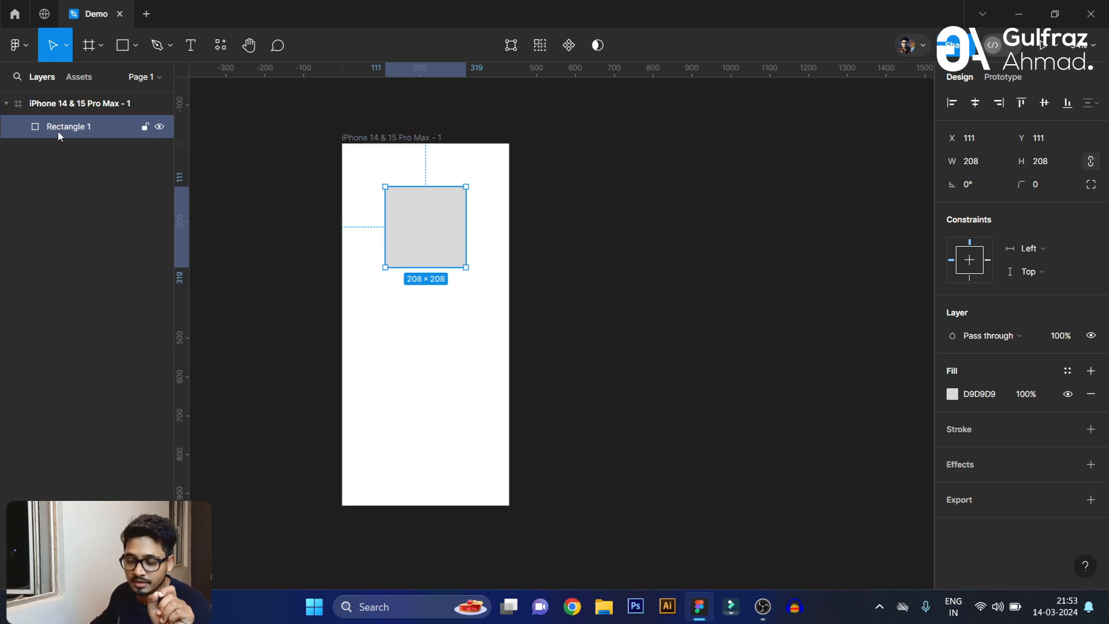
- Duplicate the square straight down to about X 111, Y 393, and reselect the original square
{"action": "left_click_drag", "start_coordinate": [430, 224], "coordinate": [430, 344]}
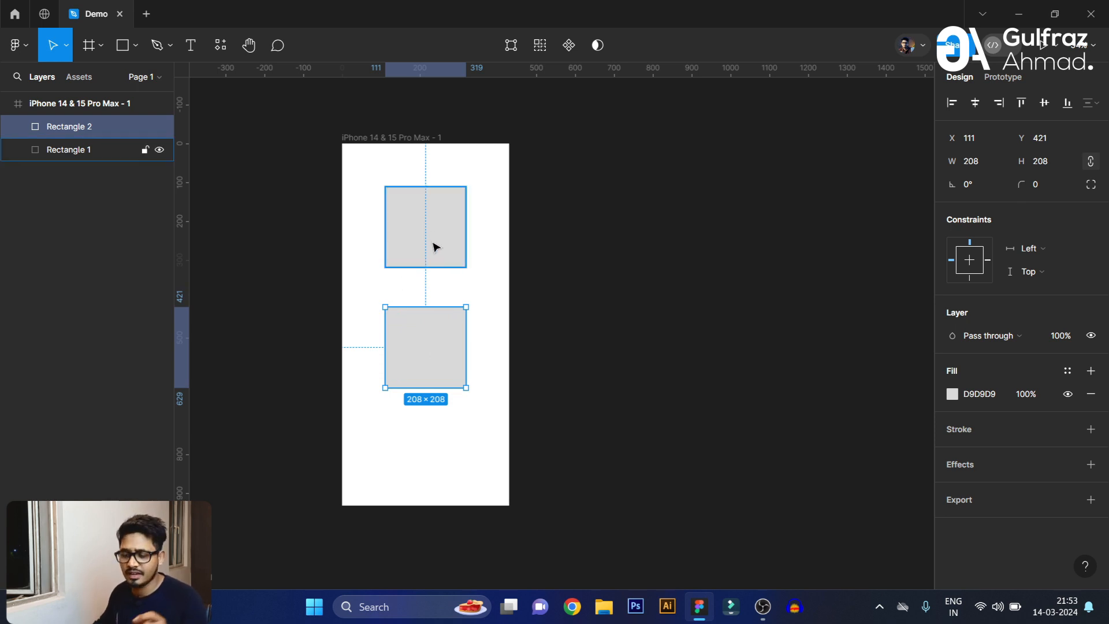
{"action": "left_click_drag", "start_coordinate": [432, 366], "coordinate": [432, 356]}
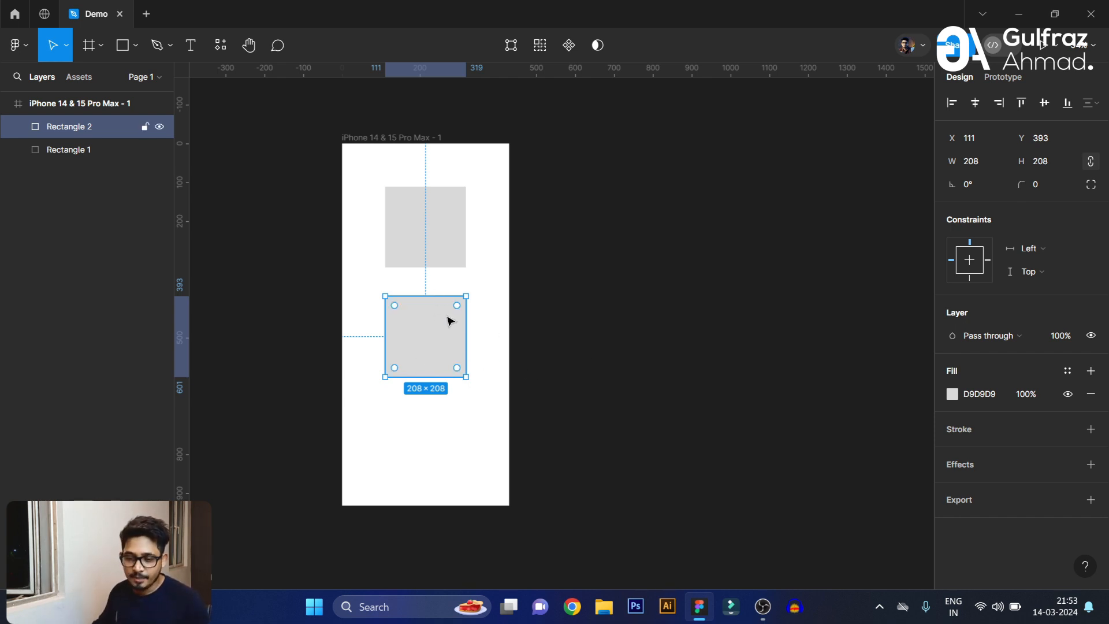
{"action": "left_click", "coordinate": [84, 154]}
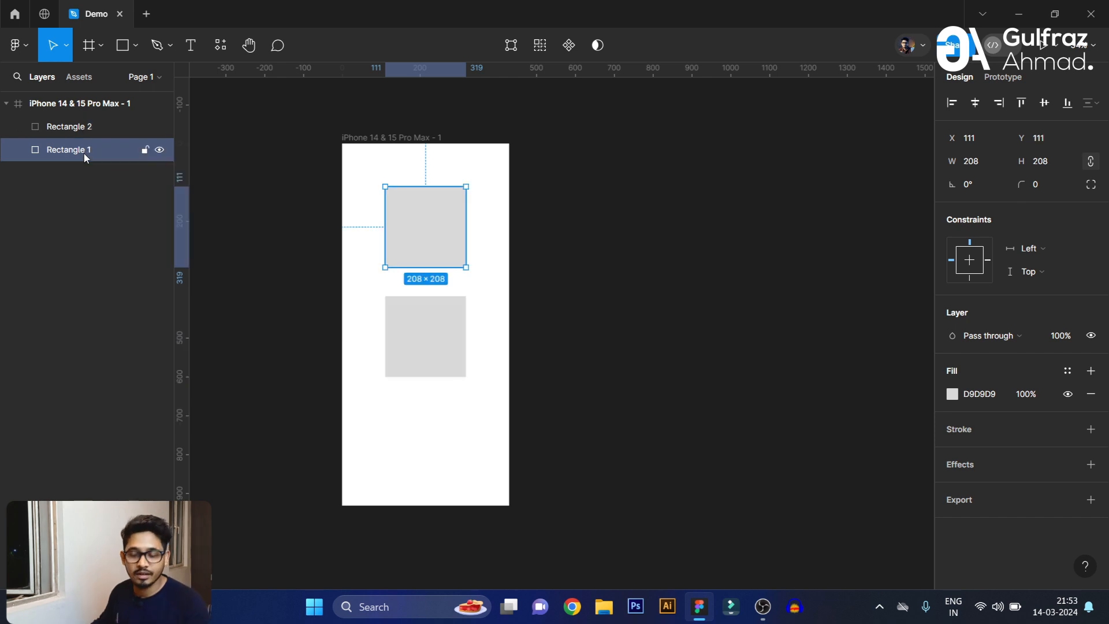
- Add the text "Hello" over the upper square and move it to about X 167, Y 66
{"action": "left_click", "coordinate": [193, 46]}
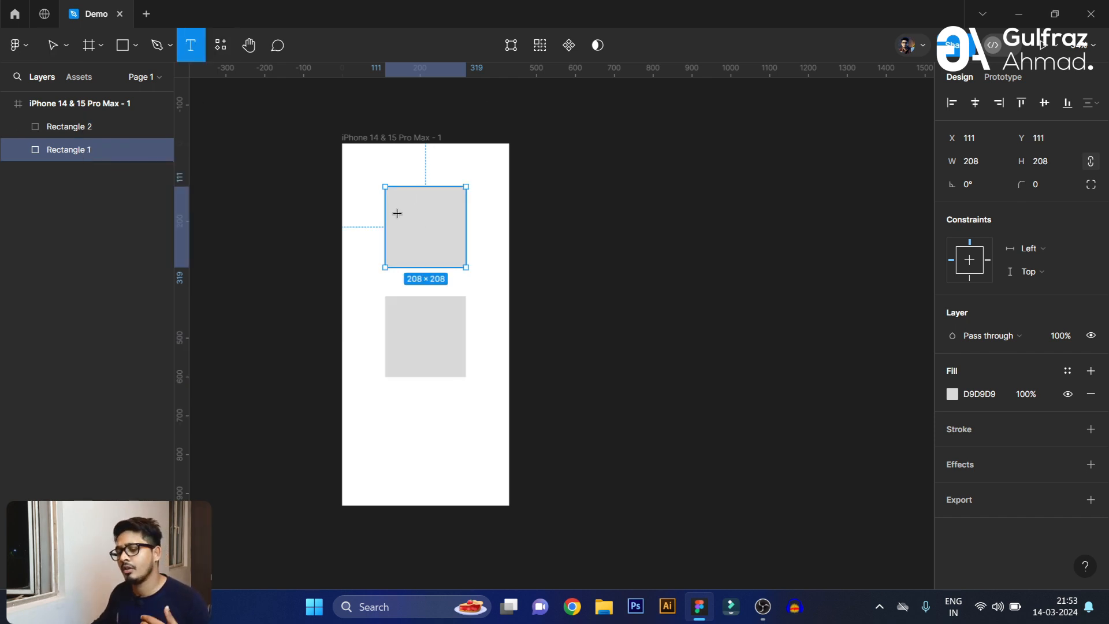
{"action": "left_click", "coordinate": [395, 168]}
{"action": "type", "text": "Hello"}
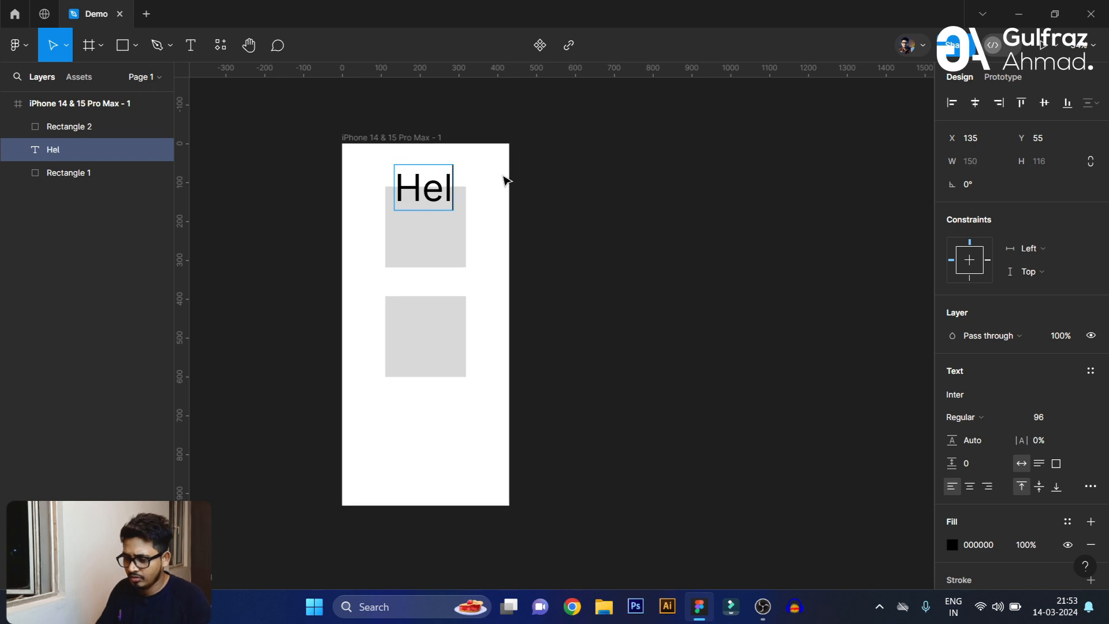
{"action": "key", "text": "Escape"}
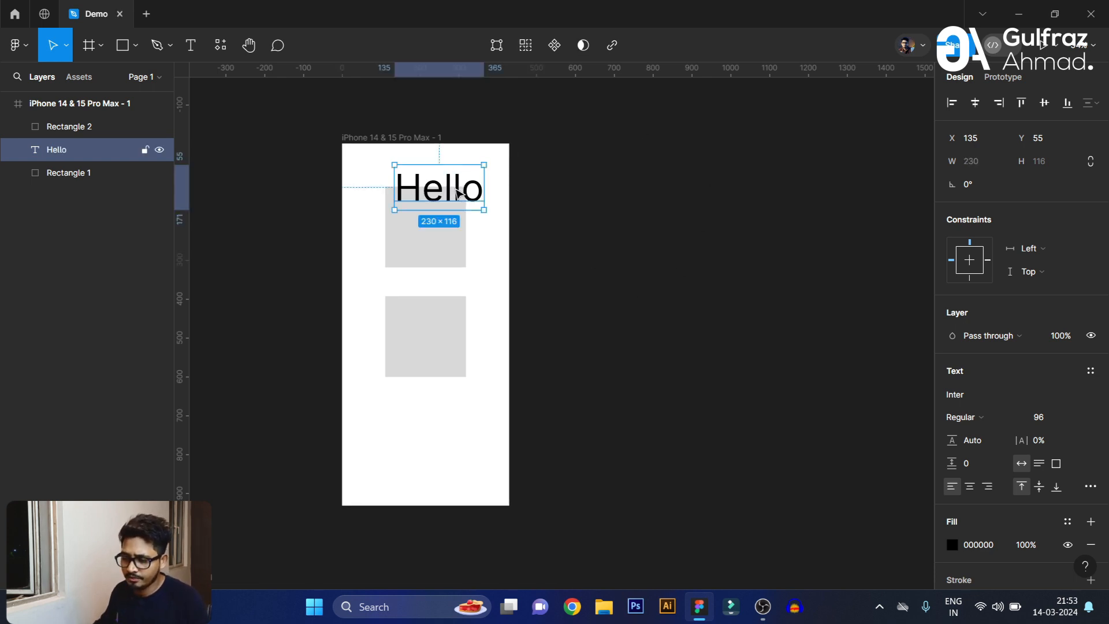
{"action": "left_click_drag", "start_coordinate": [456, 191], "coordinate": [471, 199]}
{"action": "left_click", "coordinate": [728, 258]}
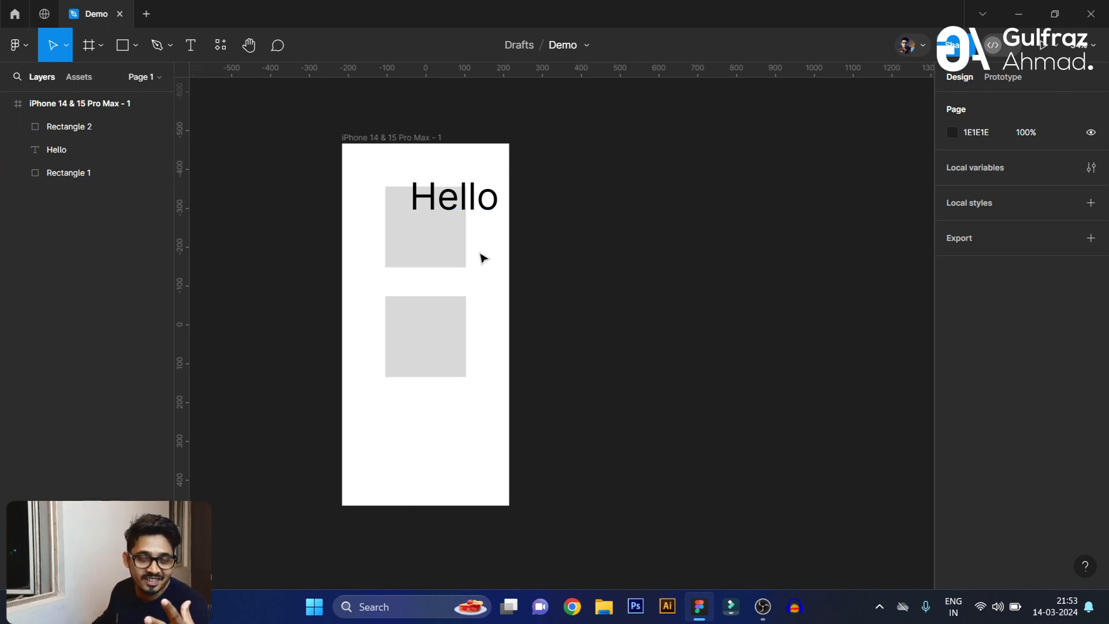
{"action": "left_click", "coordinate": [468, 213]}
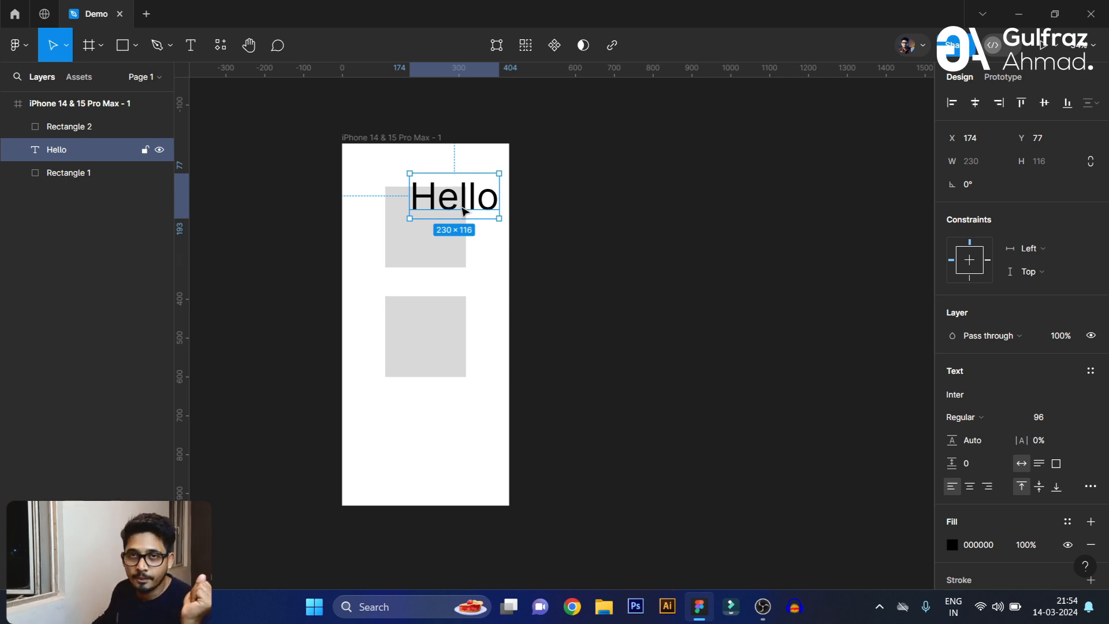
{"action": "left_click_drag", "start_coordinate": [478, 196], "coordinate": [459, 192]}
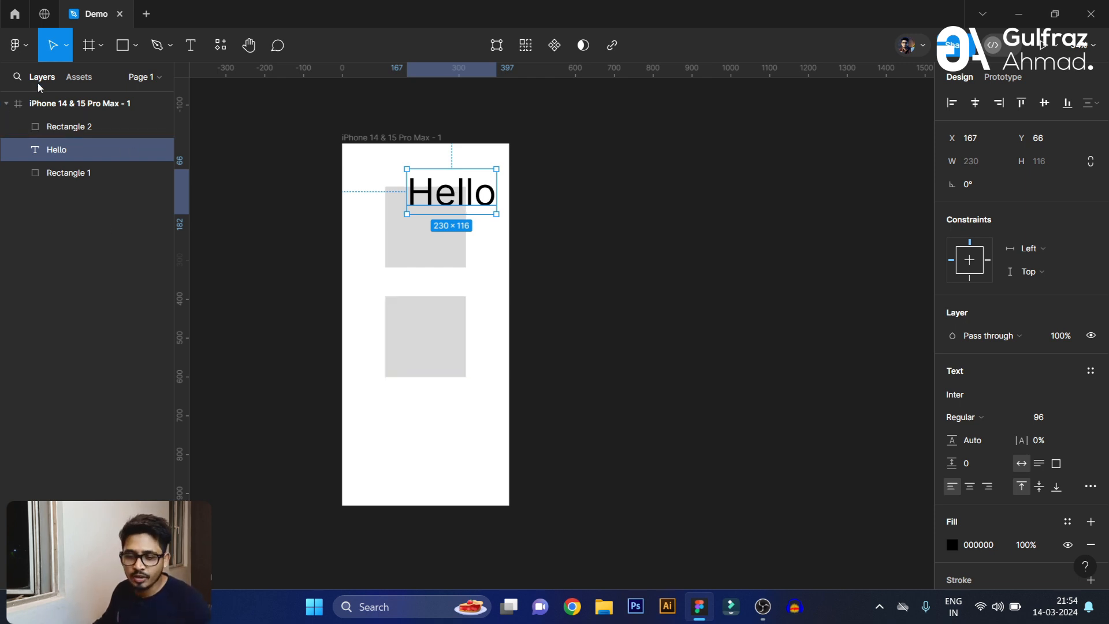
- View the file's assets, and add a second page before returning to Page 1
{"action": "left_click", "coordinate": [76, 77]}
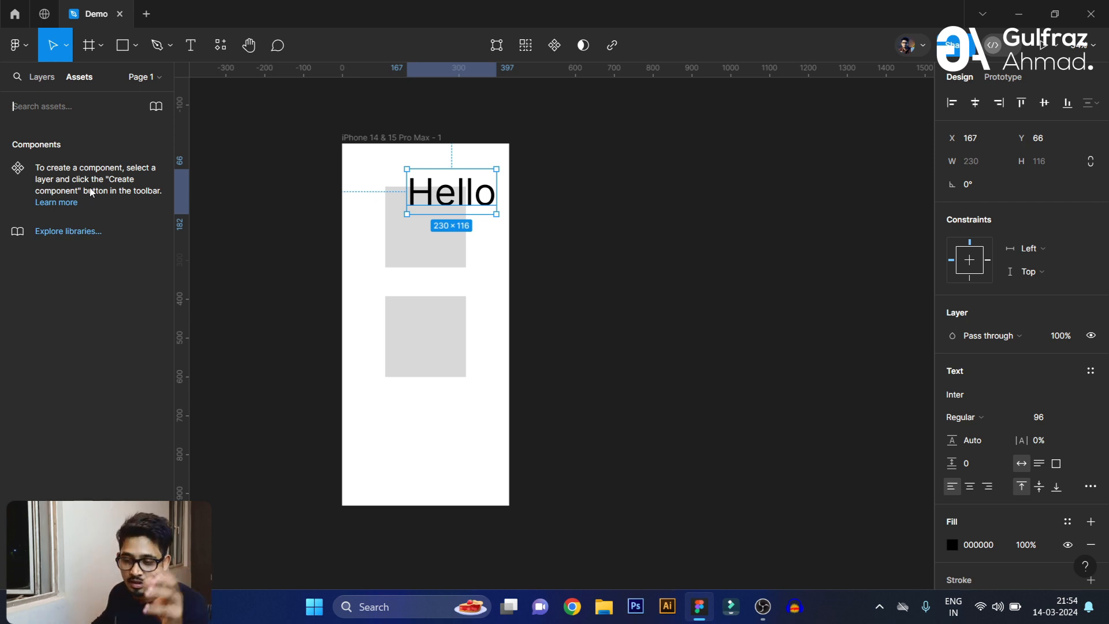
{"action": "left_click", "coordinate": [44, 77]}
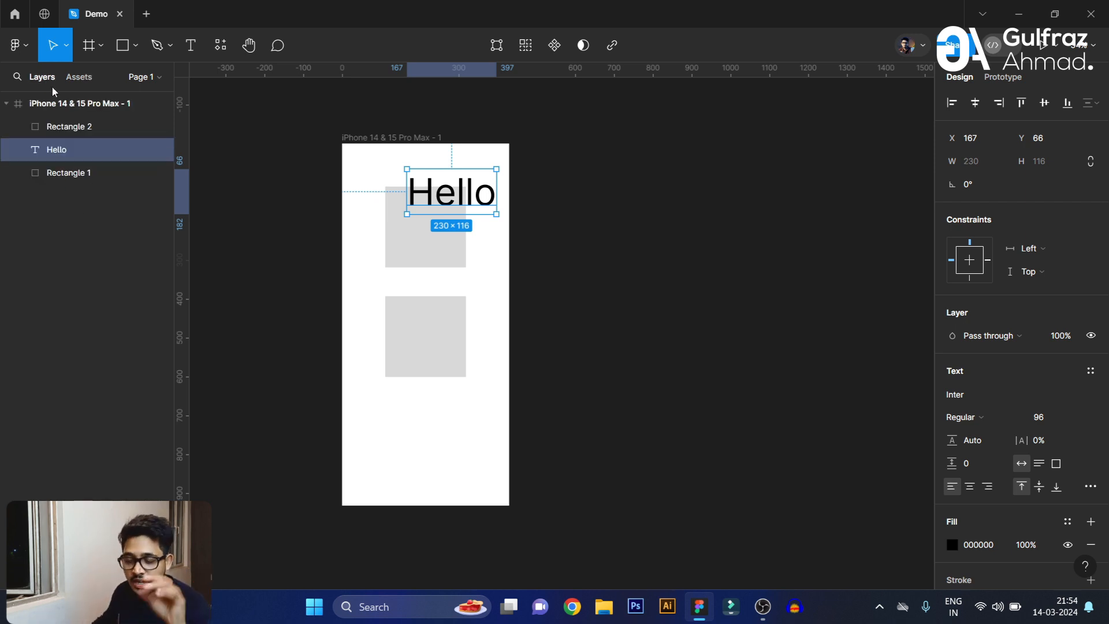
{"action": "left_click", "coordinate": [158, 77]}
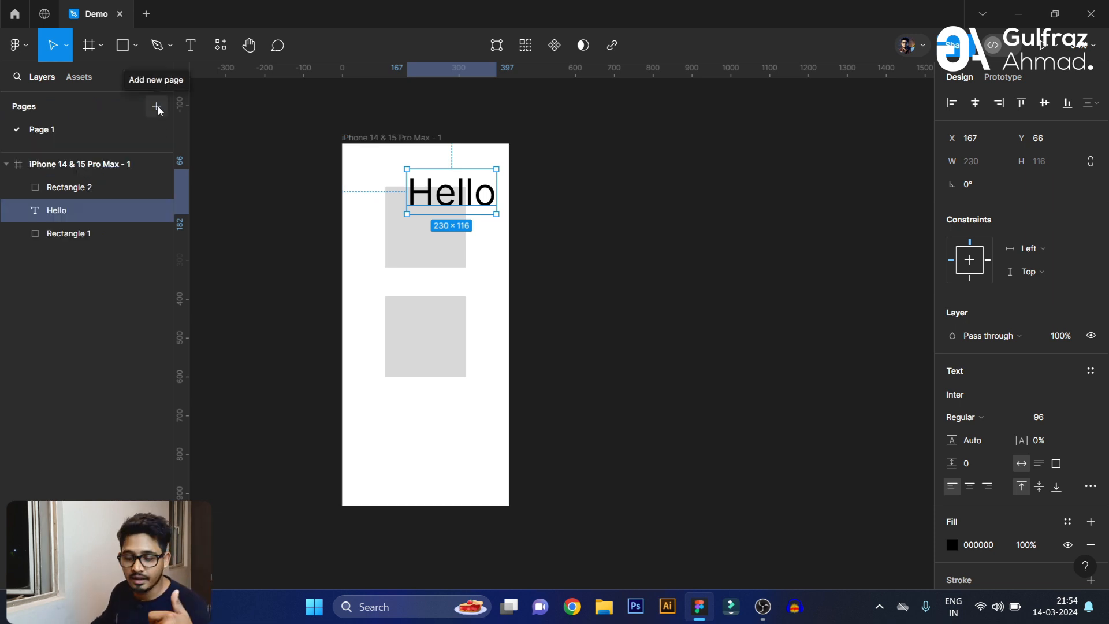
{"action": "left_click", "coordinate": [156, 107]}
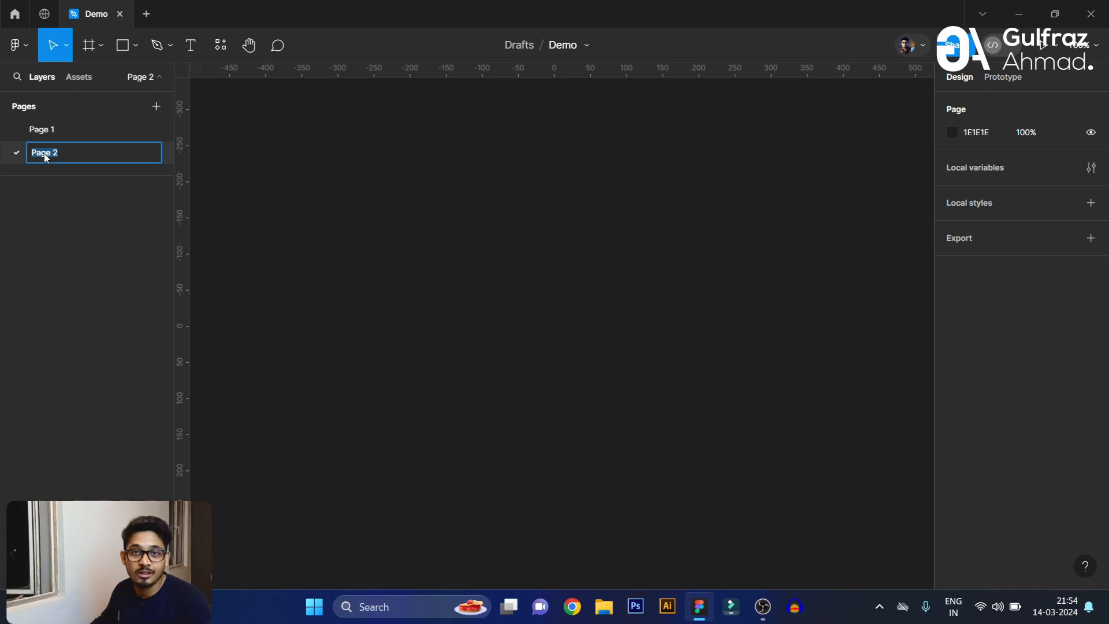
{"action": "left_click", "coordinate": [35, 129]}
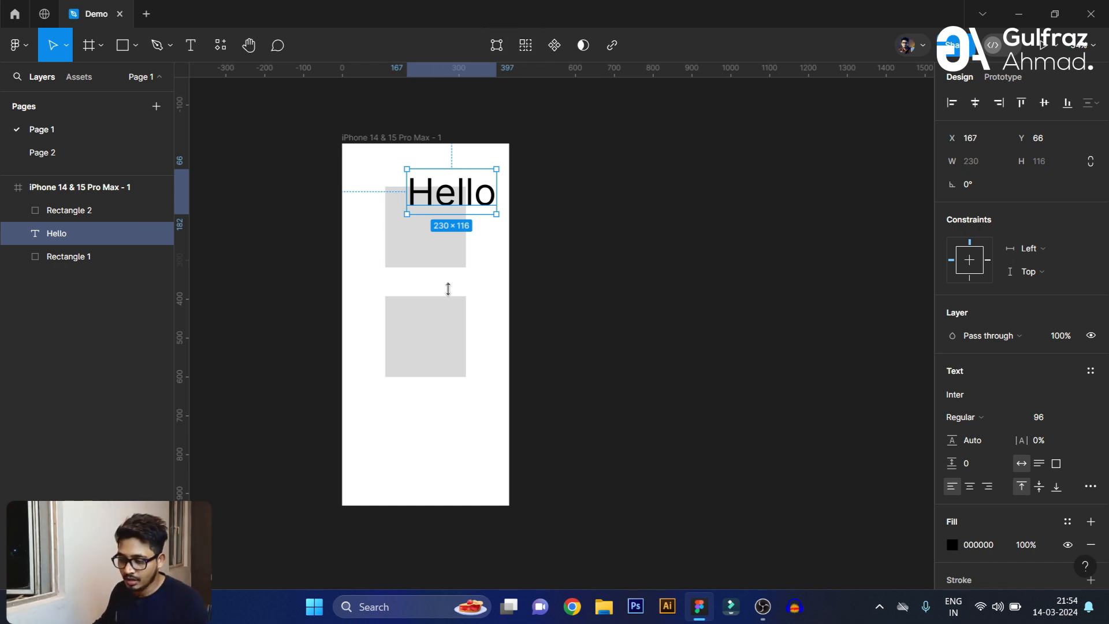
- Move the upper grey square down to about X 33, Y 341 so it overlaps the lower square
{"action": "left_click", "coordinate": [462, 350]}
{"action": "left_click_drag", "start_coordinate": [421, 258], "coordinate": [391, 348]}
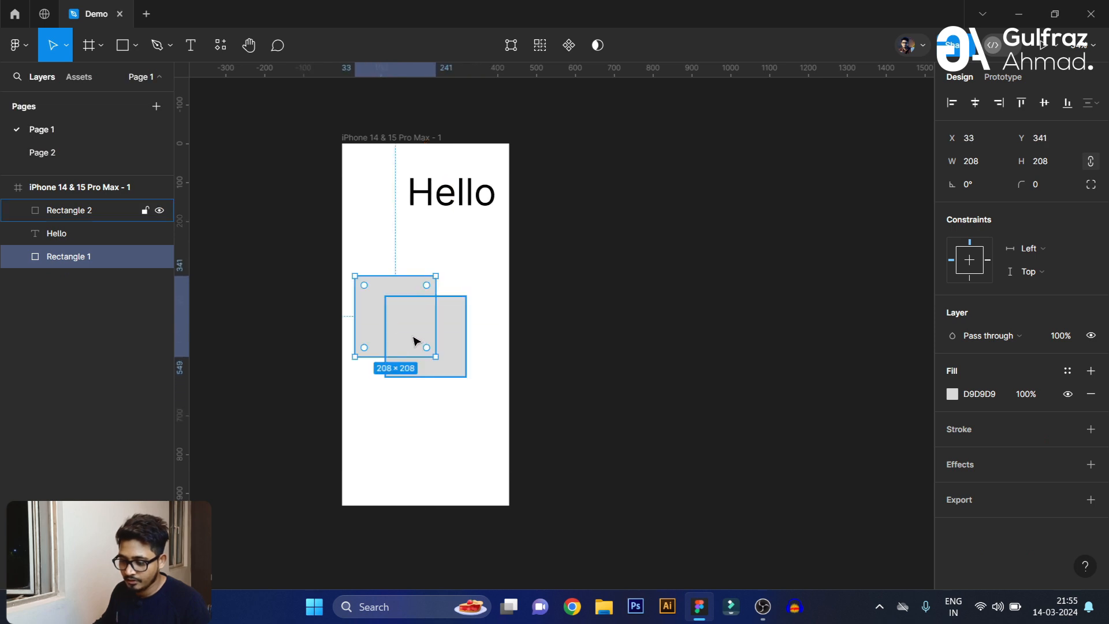
{"action": "left_click", "coordinate": [433, 239]}
- Change the fill of the lower, front square to pure red, FF0000
{"action": "left_click", "coordinate": [395, 298]}
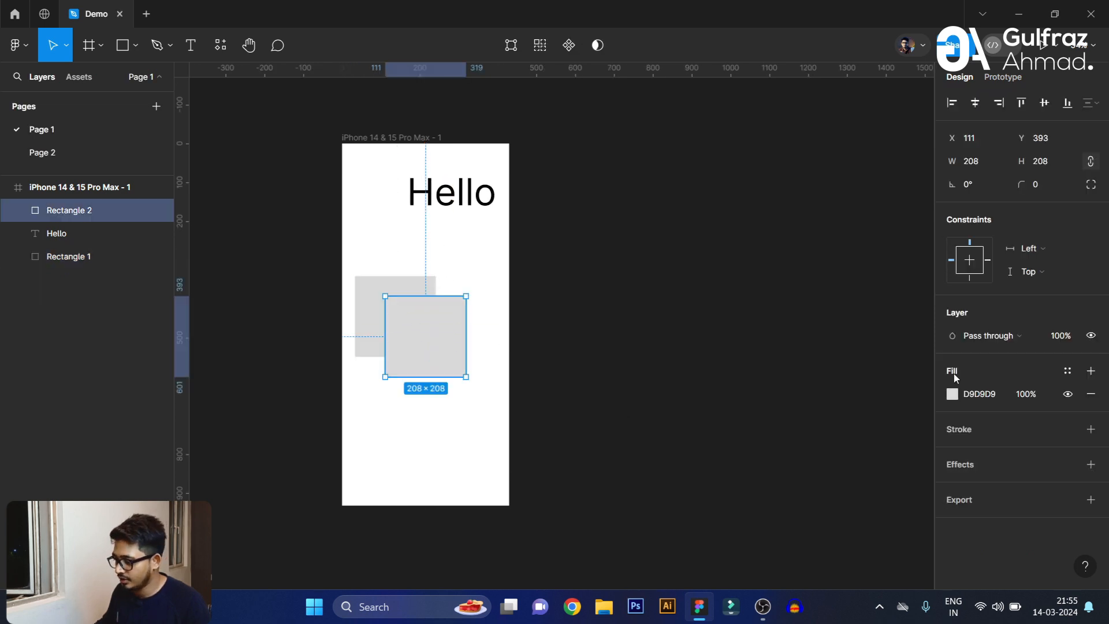
{"action": "left_click", "coordinate": [952, 394]}
{"action": "left_click_drag", "start_coordinate": [886, 250], "coordinate": [936, 215]}
{"action": "left_click", "coordinate": [735, 324]}
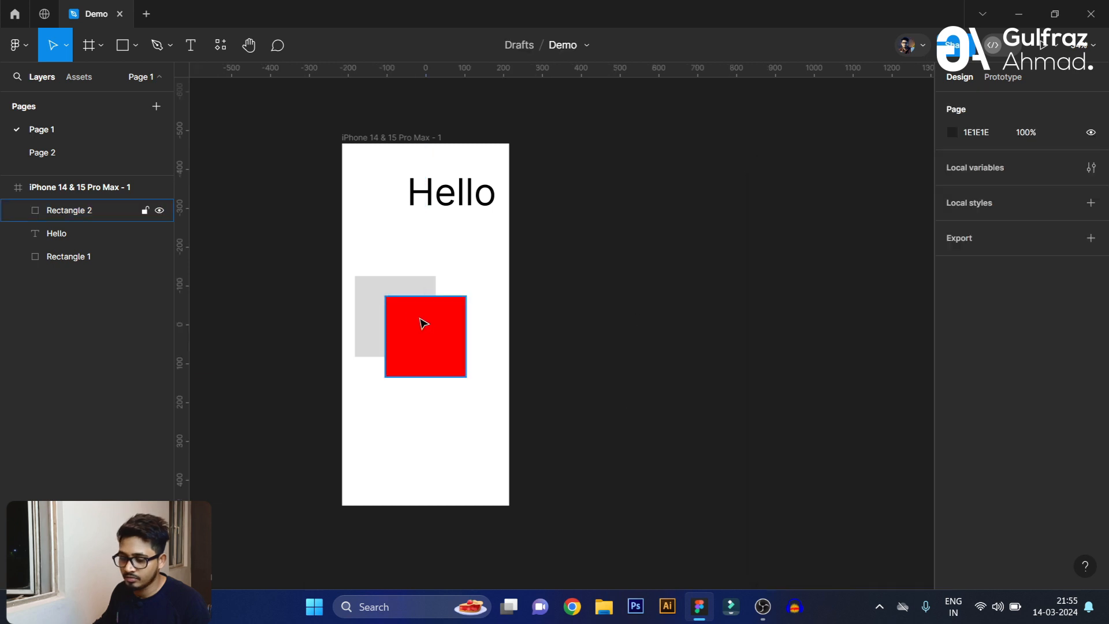
- Mask the red square with the grey square behind it, and undo the mask
{"action": "left_click", "coordinate": [385, 293]}
{"action": "left_click", "coordinate": [459, 338], "text": "shift"}
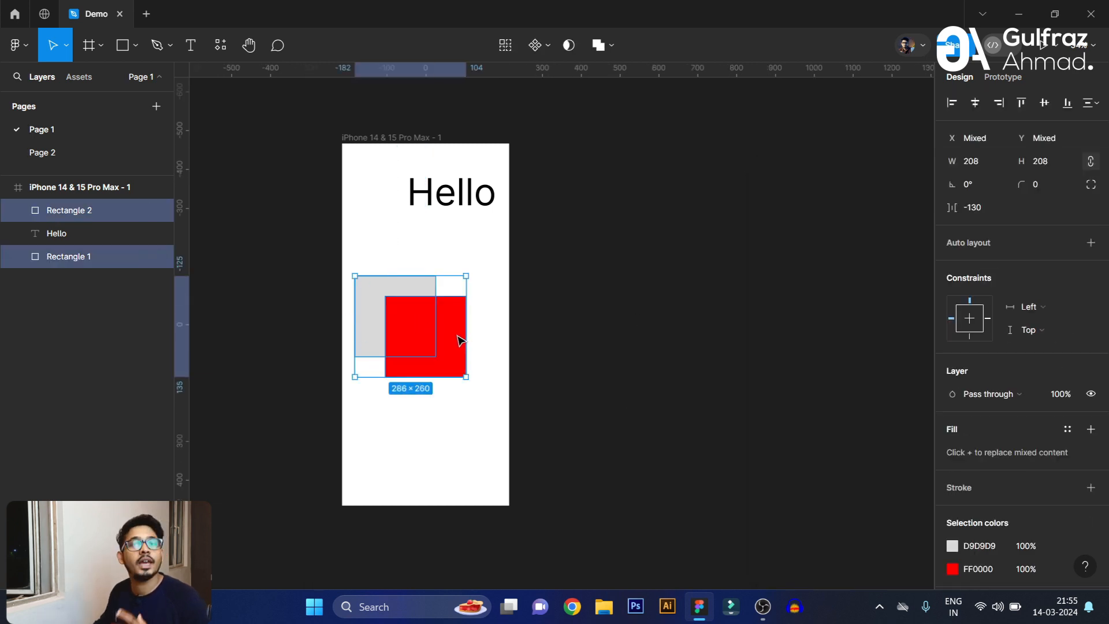
{"action": "left_click", "coordinate": [570, 53]}
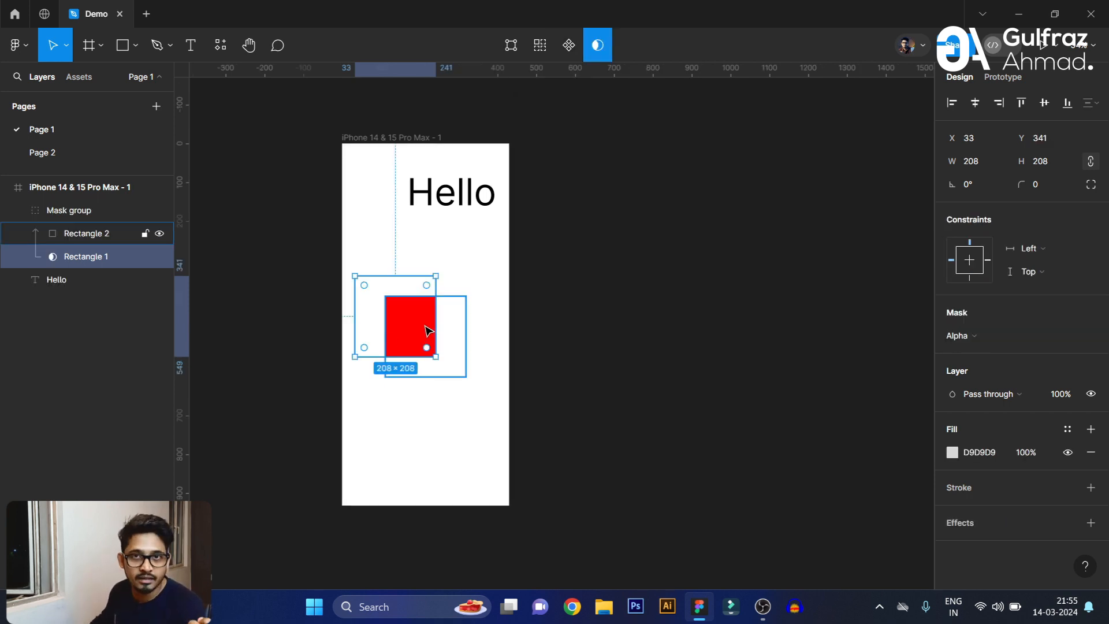
{"action": "key", "text": "ctrl+z"}
{"action": "left_click", "coordinate": [442, 254]}
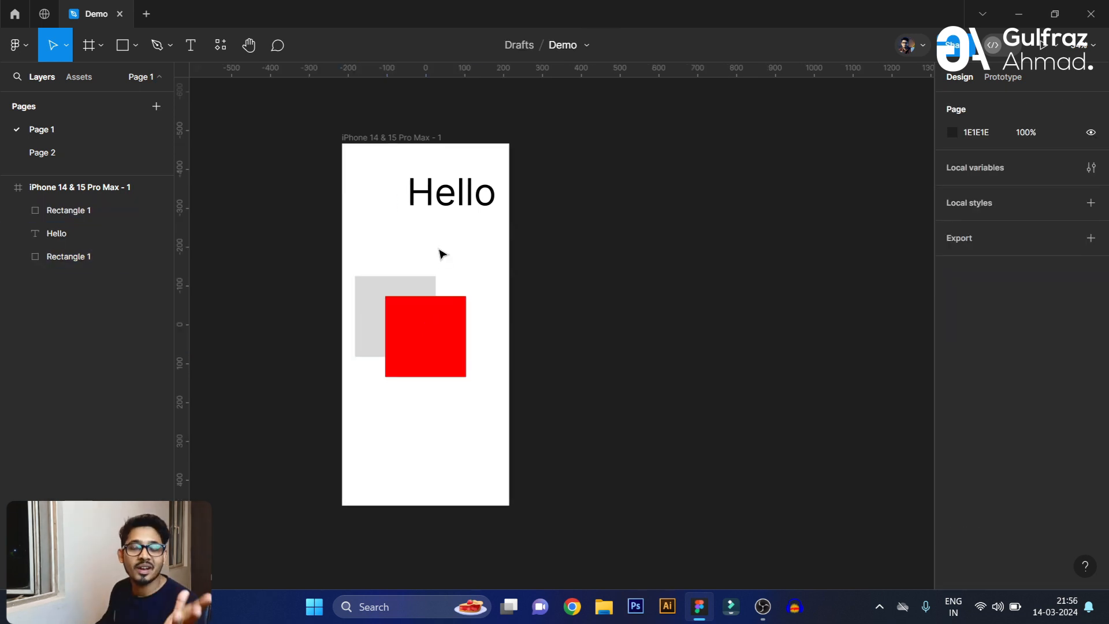
- Turn the red square into a component and move it to about X 157, Y 466
{"action": "left_click", "coordinate": [420, 345]}
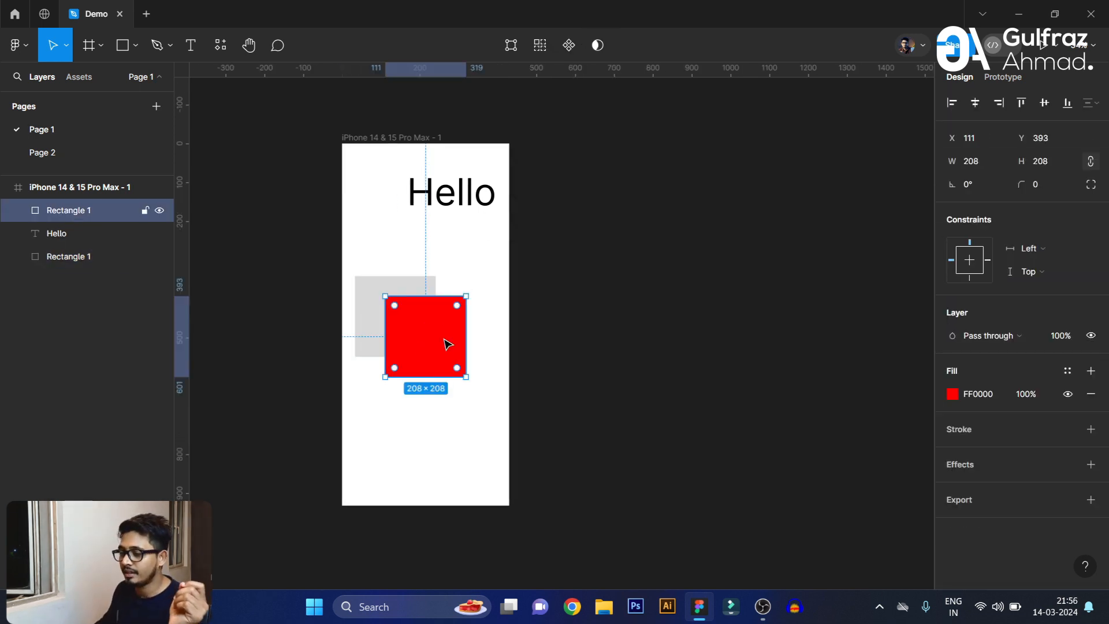
{"action": "left_click_drag", "start_coordinate": [449, 346], "coordinate": [459, 349]}
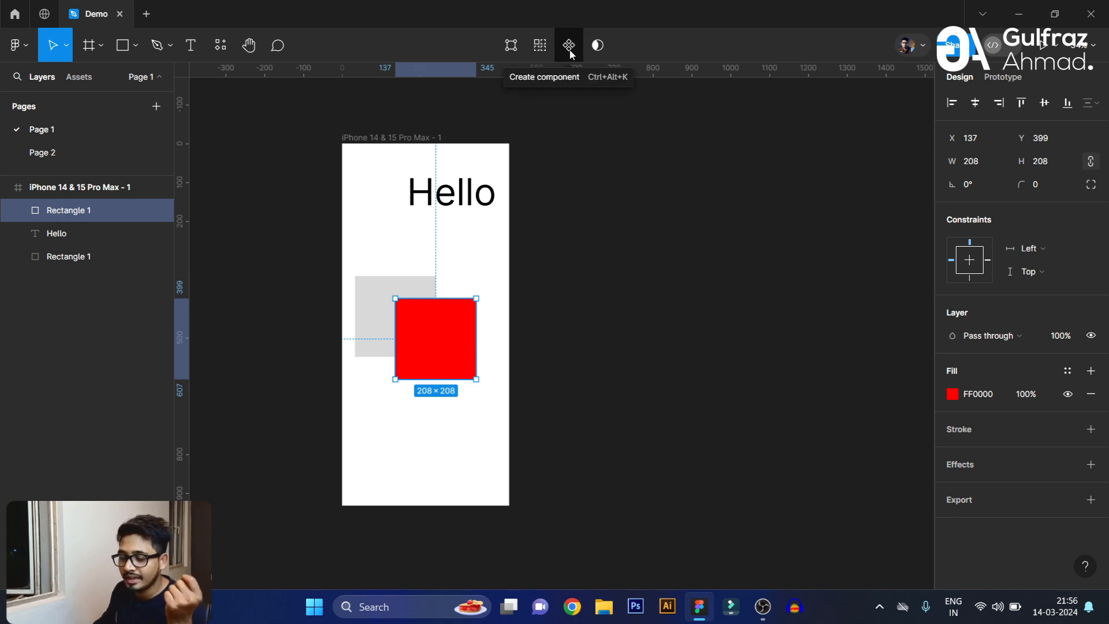
{"action": "left_click_drag", "start_coordinate": [375, 247], "coordinate": [477, 317]}
{"action": "left_click", "coordinate": [504, 277]}
{"action": "left_click", "coordinate": [465, 339]}
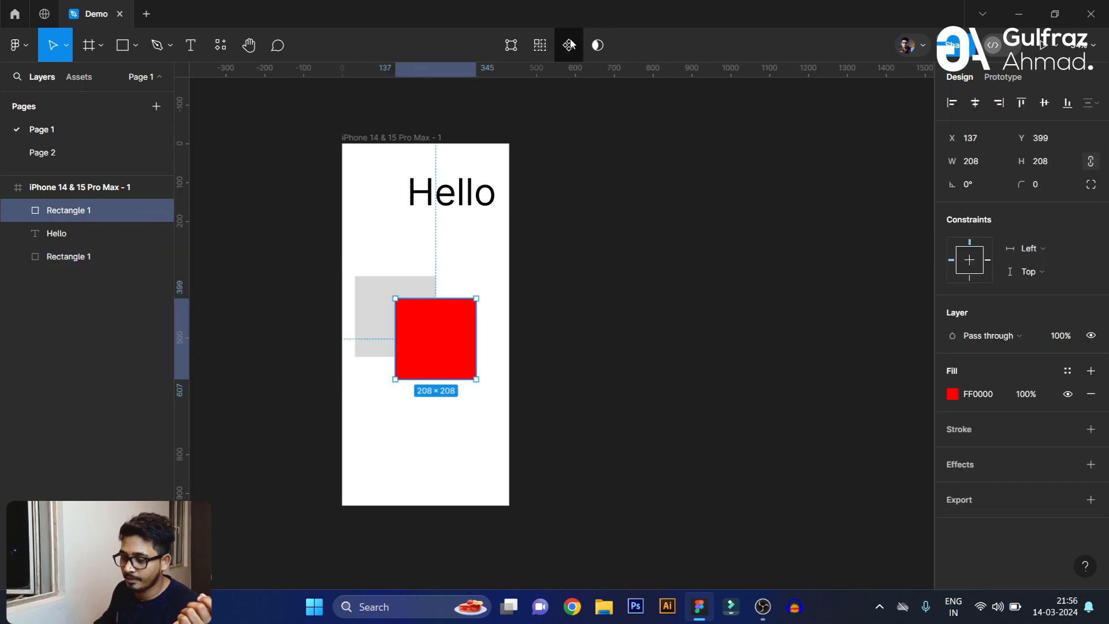
{"action": "left_click", "coordinate": [573, 50]}
{"action": "left_click_drag", "start_coordinate": [423, 364], "coordinate": [455, 419]}
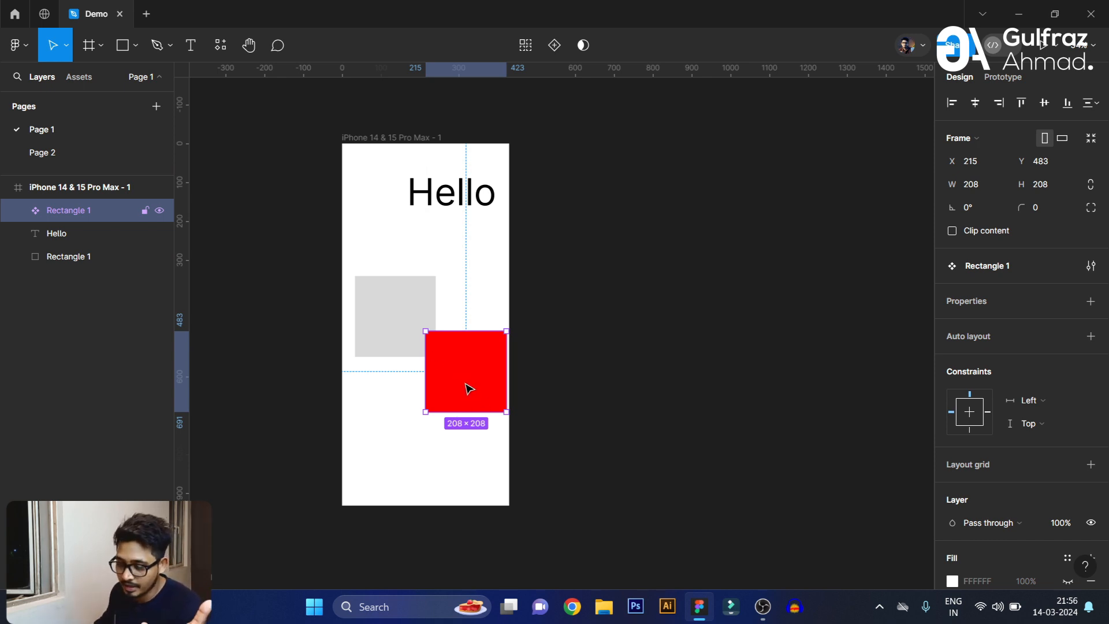
{"action": "left_click_drag", "start_coordinate": [468, 387], "coordinate": [446, 380]}
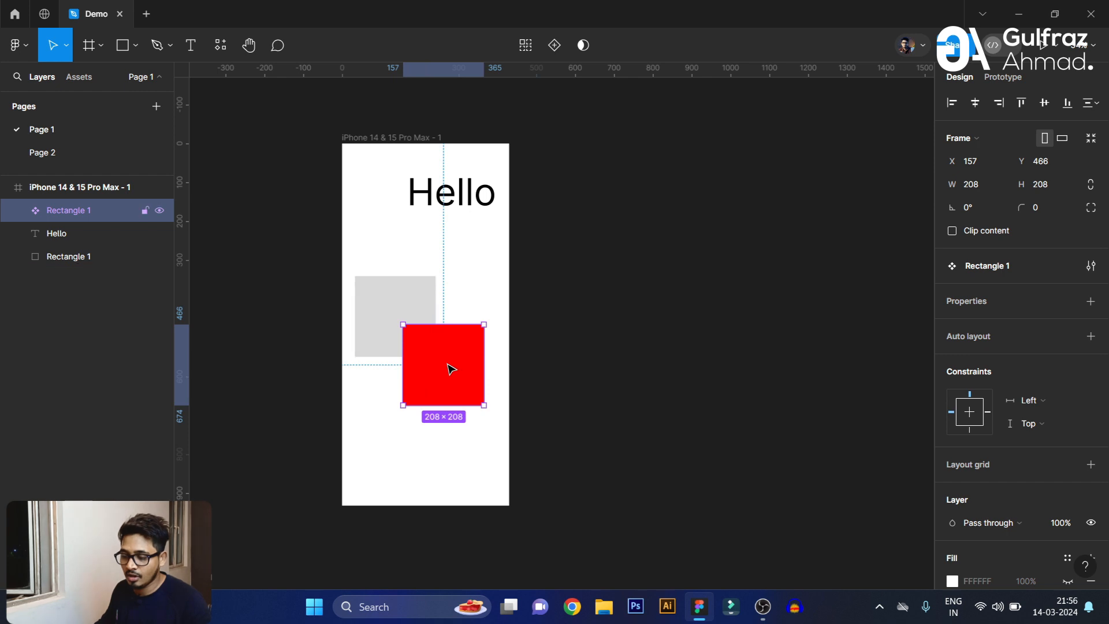
- Group the red component with the grey square and inspect the layers inside the group
{"action": "left_click", "coordinate": [391, 303], "text": "shift"}
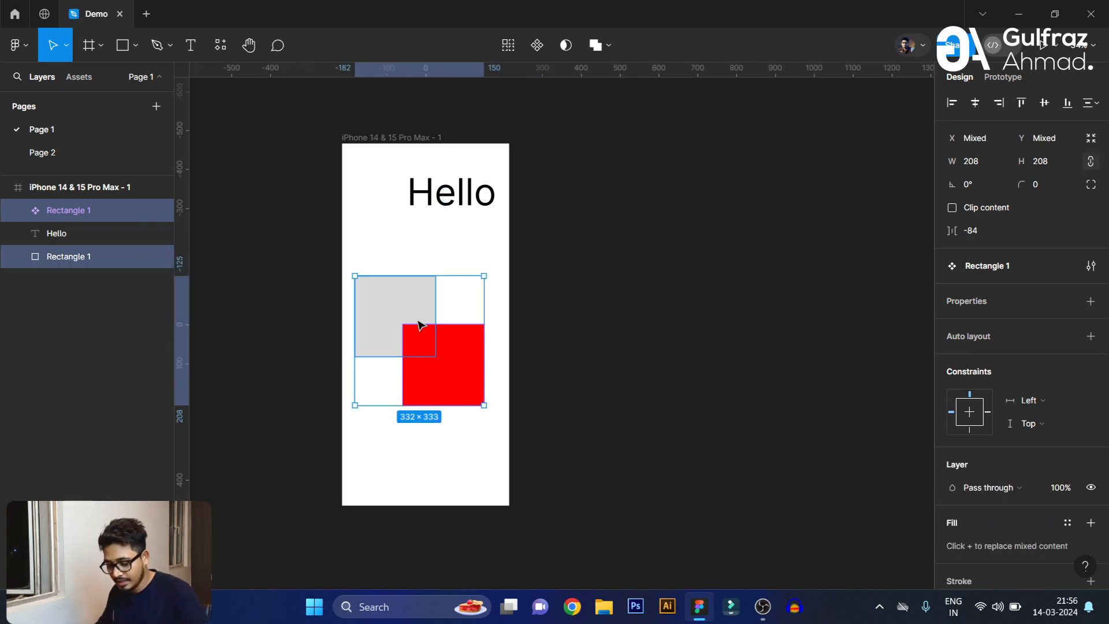
{"action": "key", "text": "ctrl+g"}
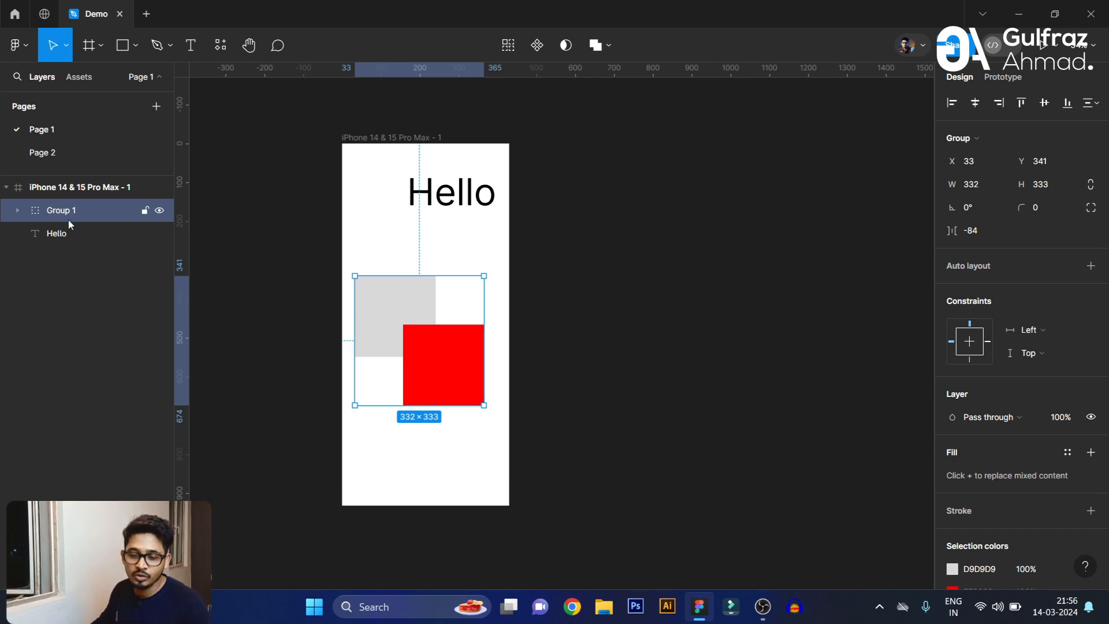
{"action": "left_click", "coordinate": [19, 210]}
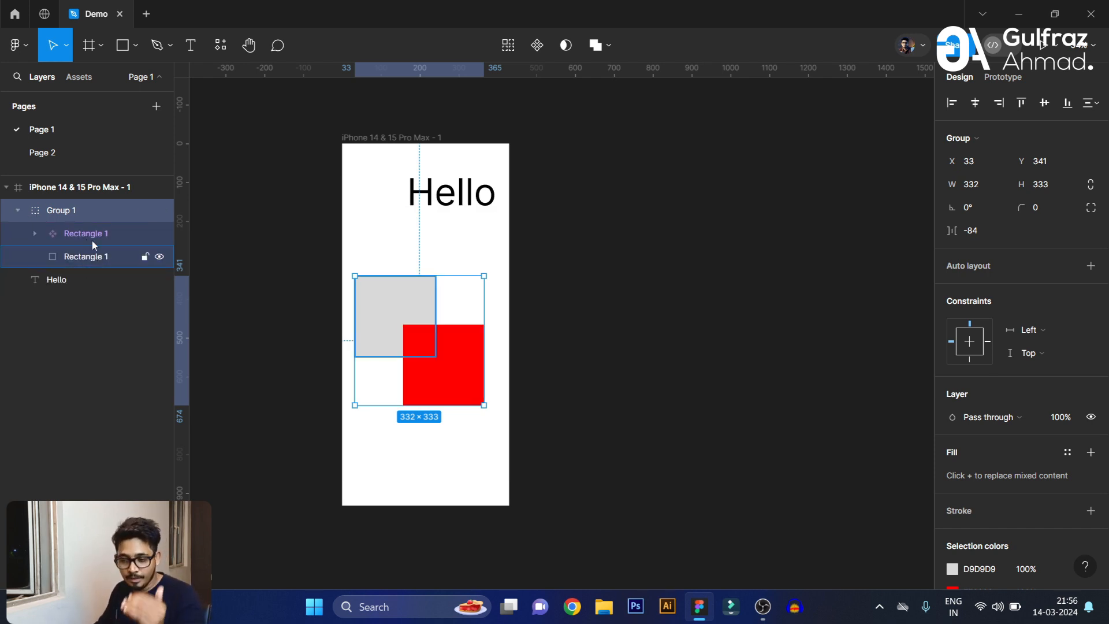
{"action": "left_click", "coordinate": [18, 211]}
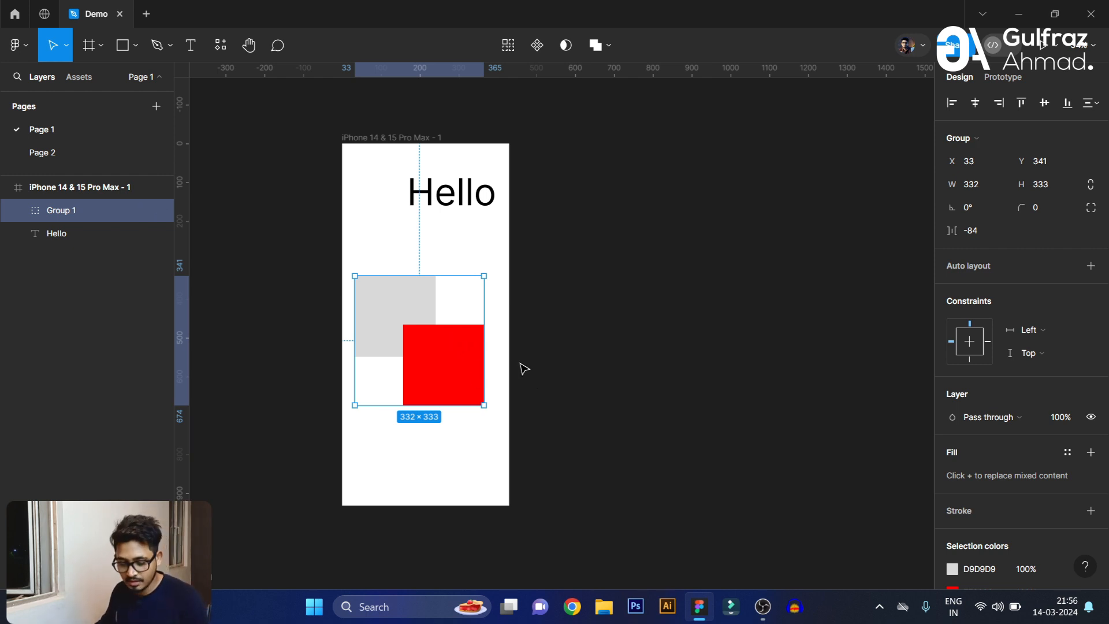
- Undo the grouping, the red square's last move and its conversion to a component, and clear the selection
{"action": "key", "text": "ctrl+z"}
{"action": "key", "text": "ctrl+z"}
{"action": "key", "text": "ctrl+z"}
{"action": "key", "text": "ctrl+z"}
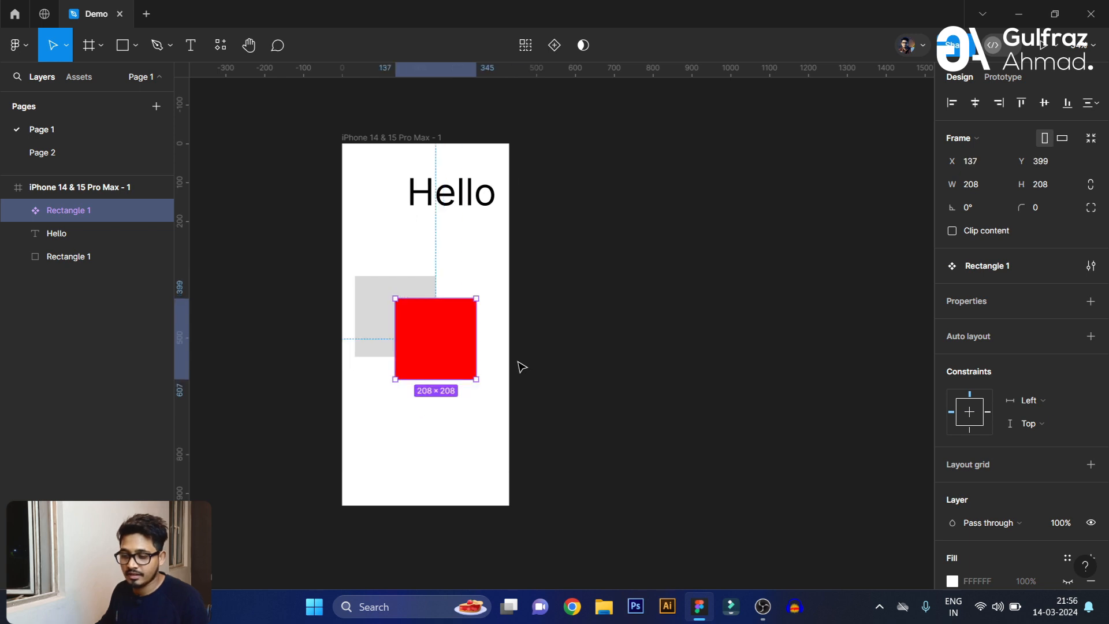
{"action": "key", "text": "ctrl+z"}
{"action": "left_click", "coordinate": [594, 347]}
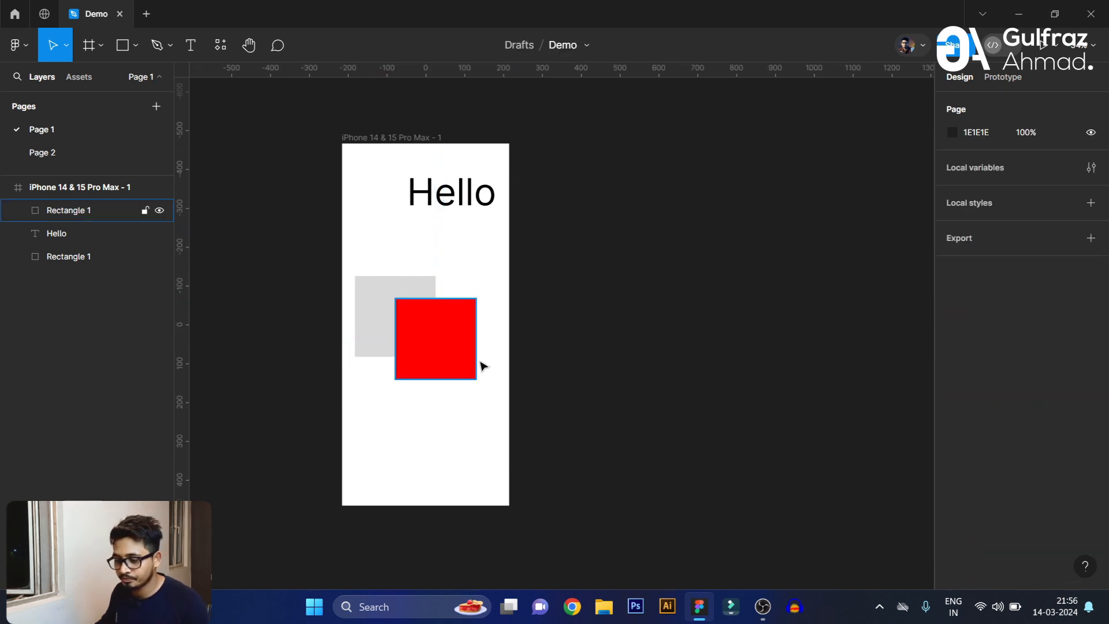
- Center the red square horizontally and vertically within the iPhone frame
{"action": "left_click", "coordinate": [436, 322]}
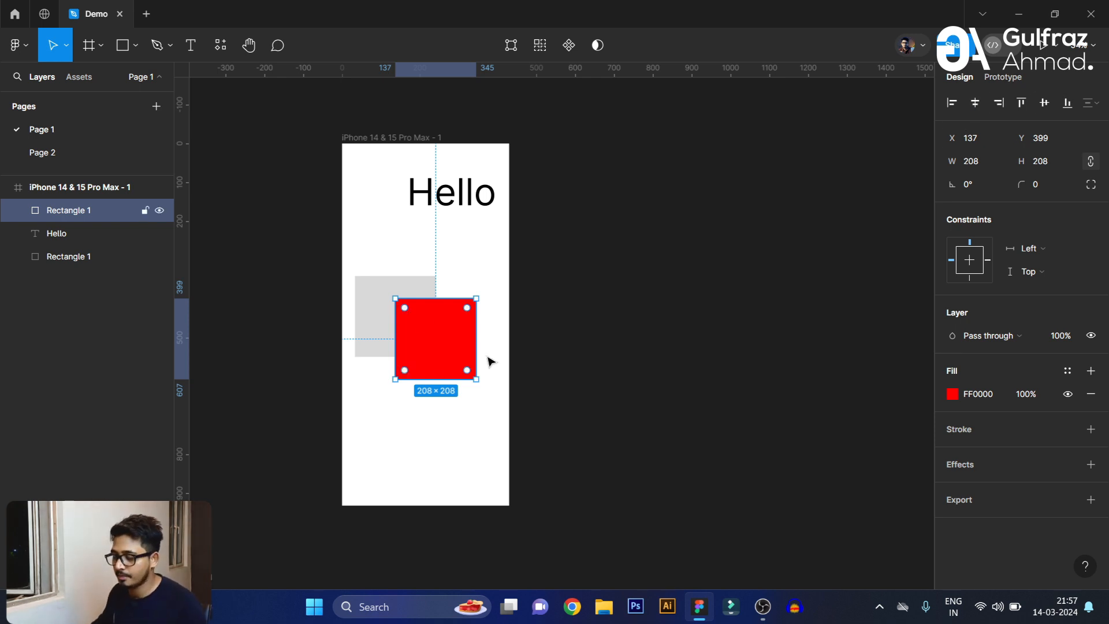
{"action": "left_click", "coordinate": [975, 104]}
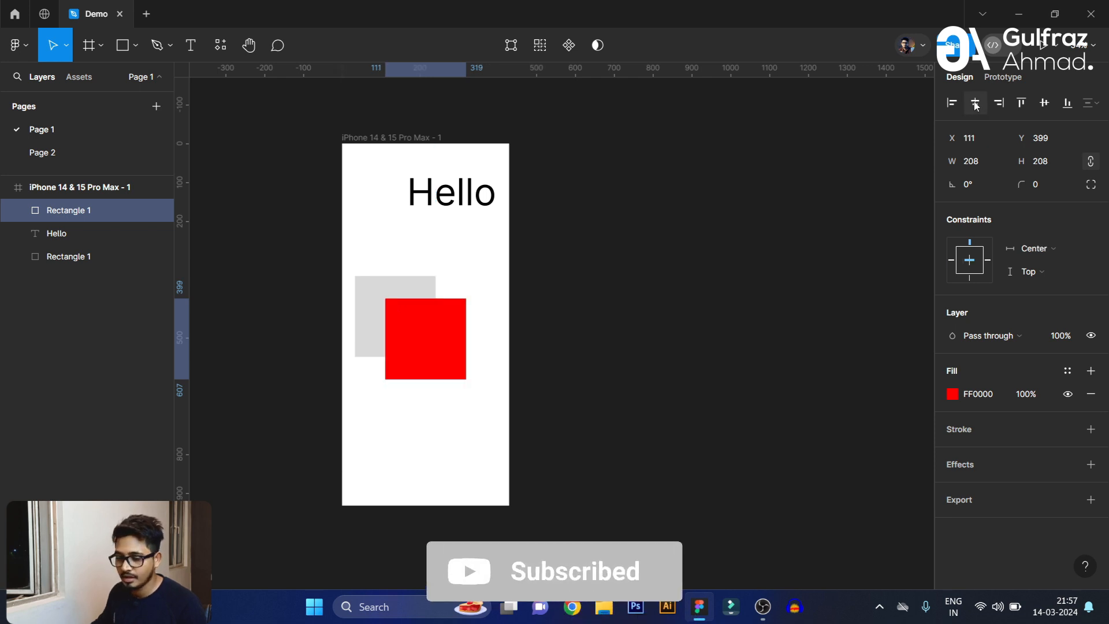
{"action": "left_click", "coordinate": [1050, 105]}
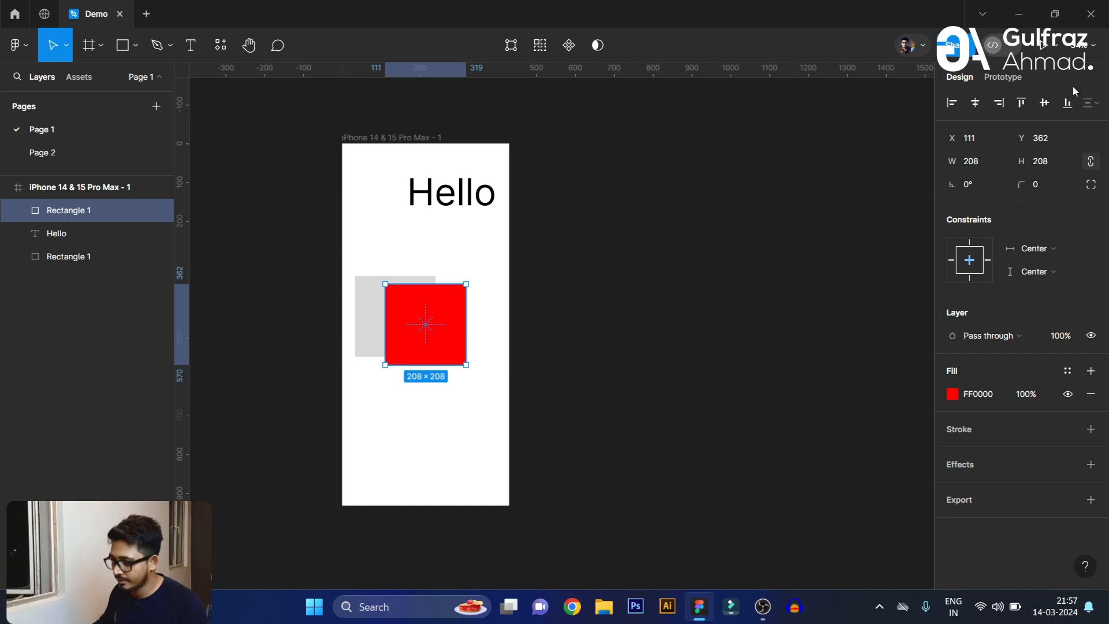
- Align the grey and red squares with each other along their vertical centers
{"action": "left_click", "coordinate": [375, 317]}
{"action": "left_click", "coordinate": [455, 318], "text": "shift"}
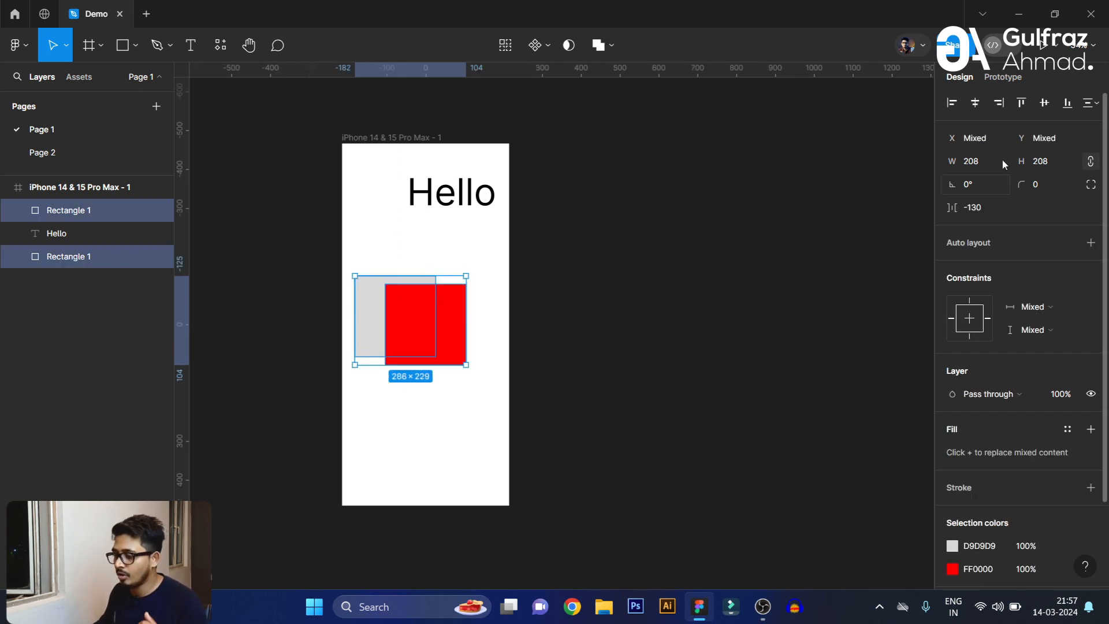
{"action": "left_click", "coordinate": [1045, 104]}
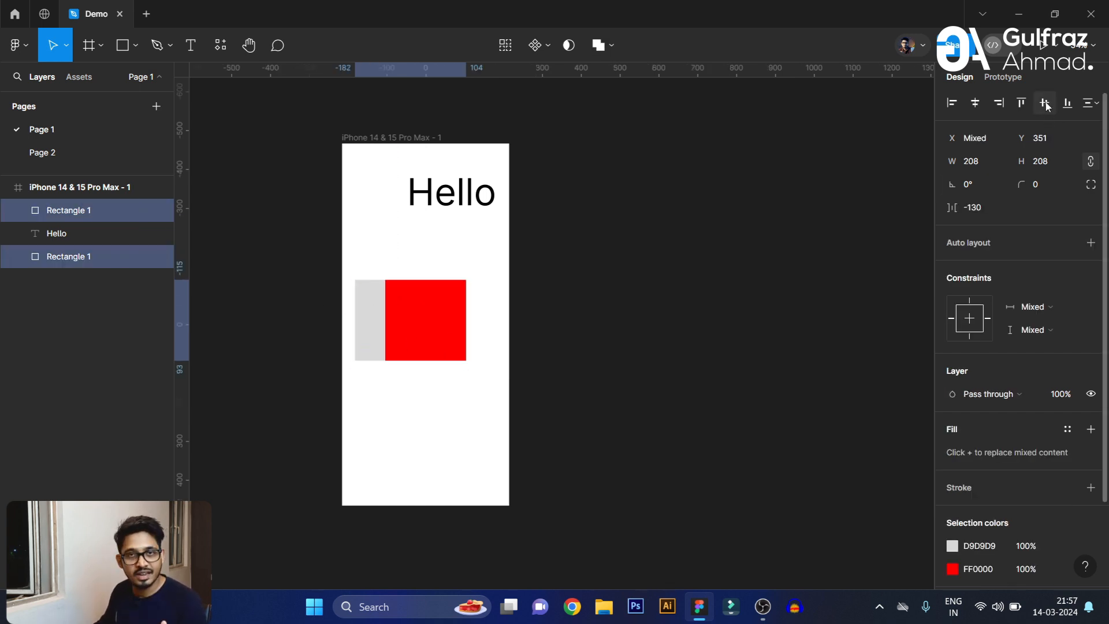
- Try distributing the vertical and horizontal spacing of the two squares, and deselect them
{"action": "left_click", "coordinate": [1091, 103]}
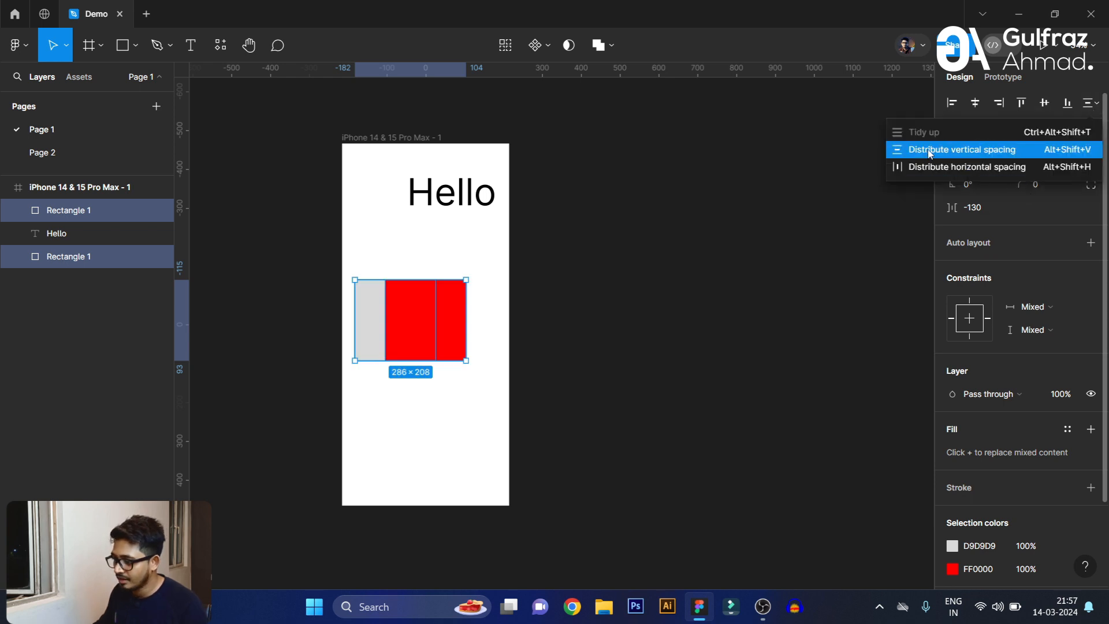
{"action": "left_click", "coordinate": [928, 150]}
{"action": "left_click", "coordinate": [1090, 103]}
{"action": "left_click", "coordinate": [955, 166]}
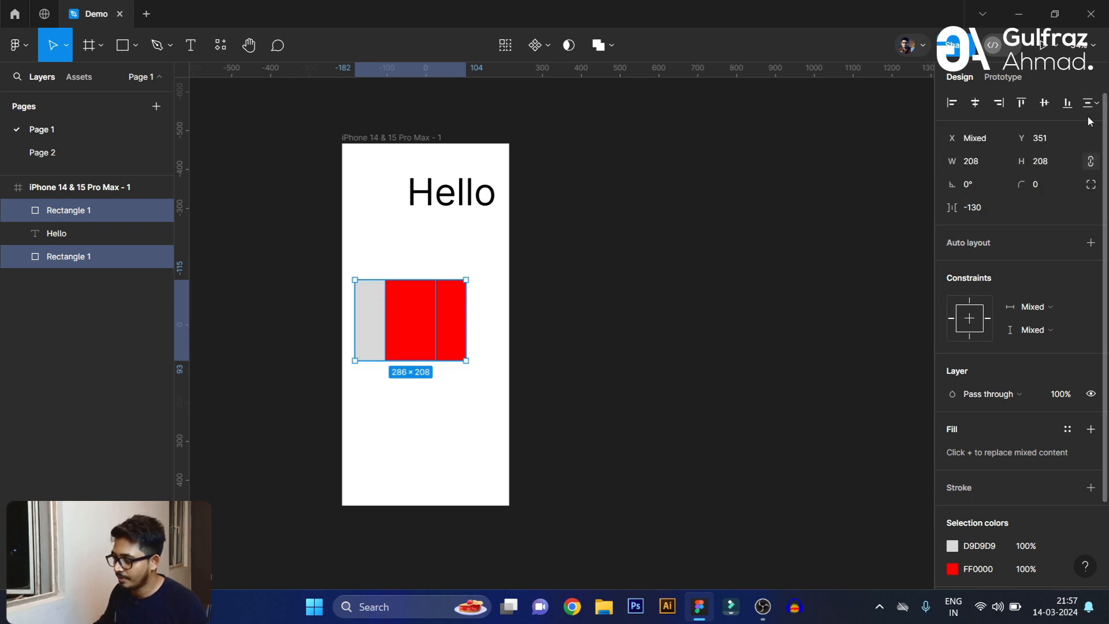
{"action": "left_click", "coordinate": [1091, 103]}
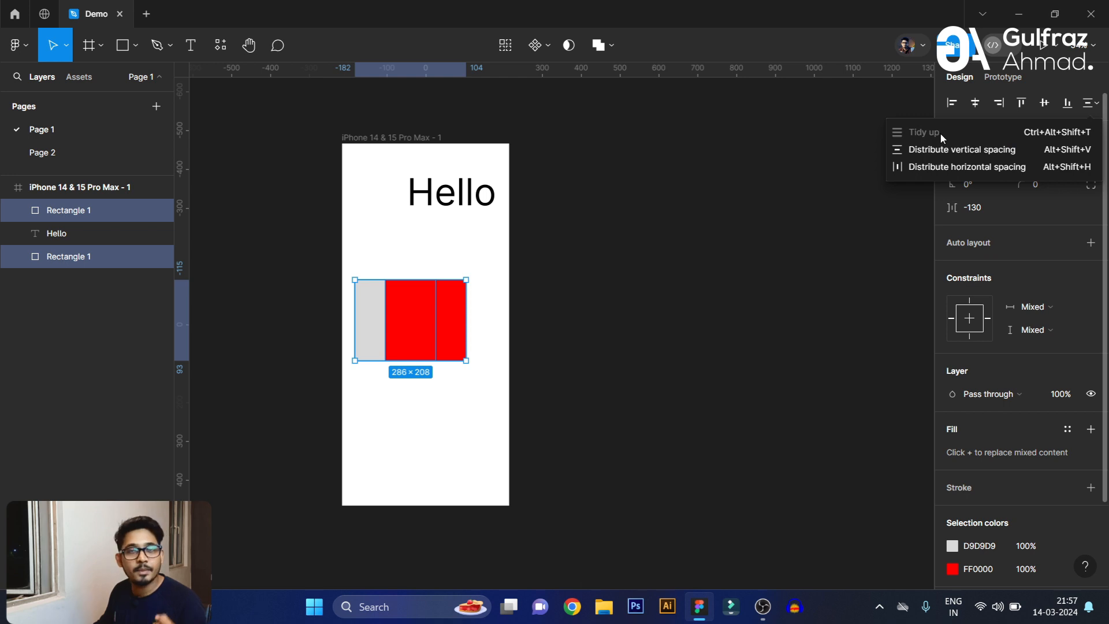
{"action": "key", "text": "Escape"}
{"action": "left_click", "coordinate": [379, 404]}
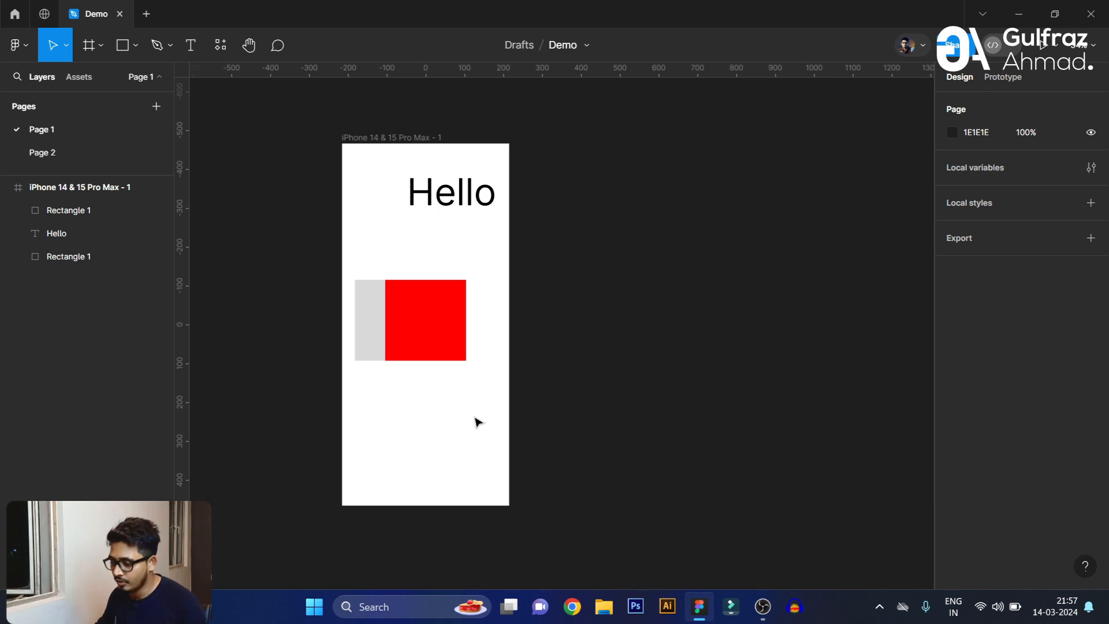
- Move the red square to about X 137, Y 362
{"action": "left_click", "coordinate": [374, 329]}
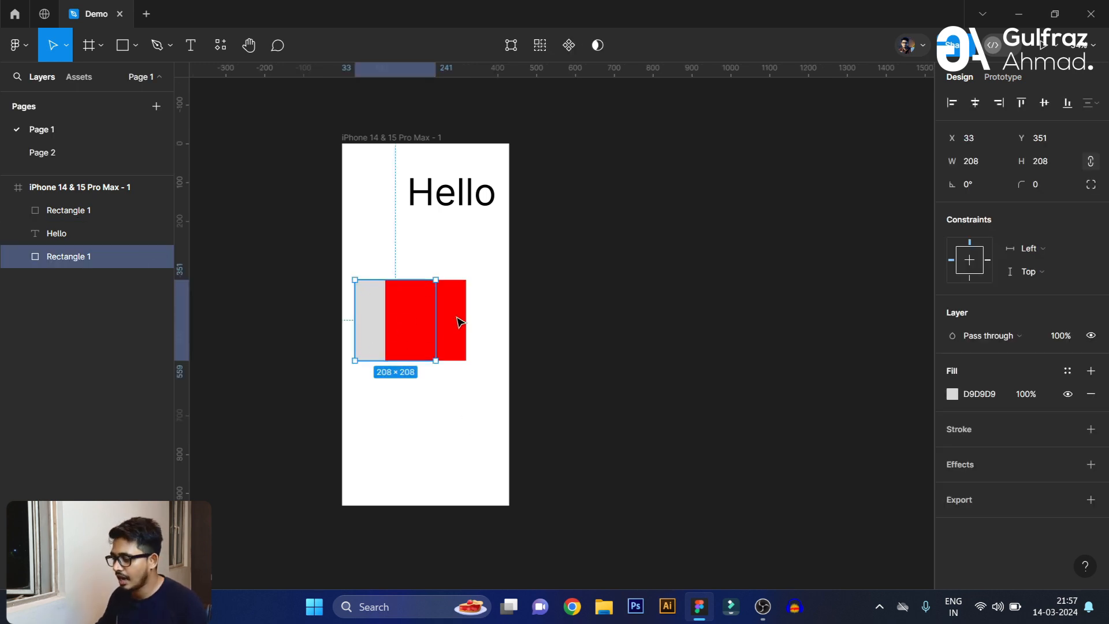
{"action": "left_click", "coordinate": [463, 334]}
{"action": "mouse_move", "coordinate": [440, 322]}
{"action": "left_mouse_down"}
{"action": "mouse_move", "coordinate": [470, 362]}
{"action": "mouse_move", "coordinate": [452, 326]}
{"action": "left_mouse_up"}
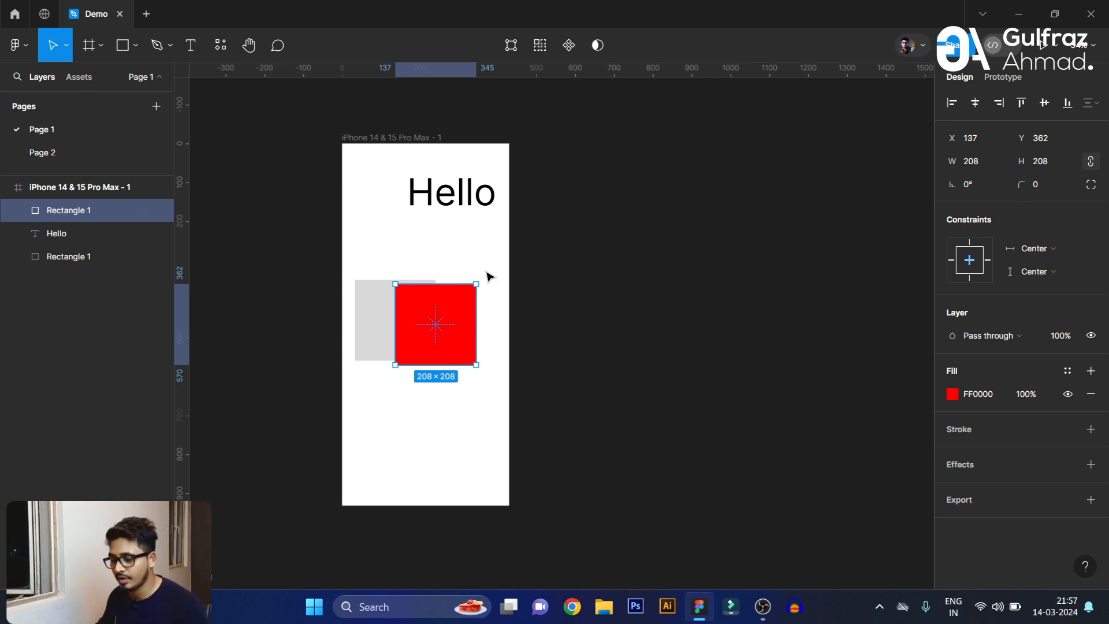
- Try rounding the red square's corners freehand on the canvas, and undo the rounding
{"action": "mouse_move", "coordinate": [467, 293]}
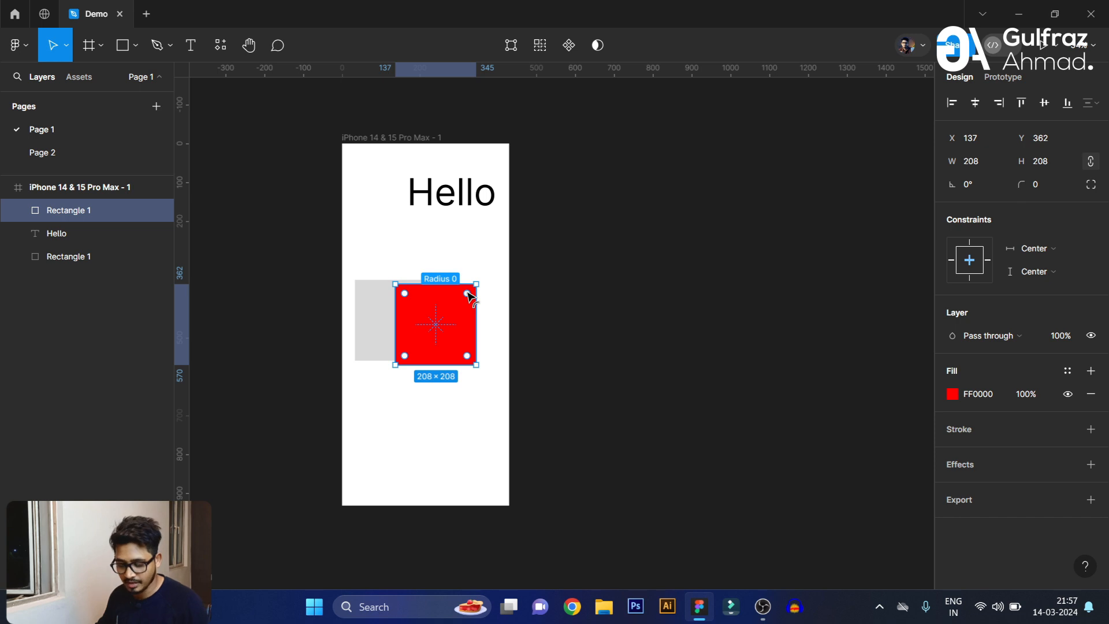
{"action": "left_click_drag", "start_coordinate": [467, 294], "coordinate": [450, 324]}
{"action": "key", "text": "ctrl+z"}
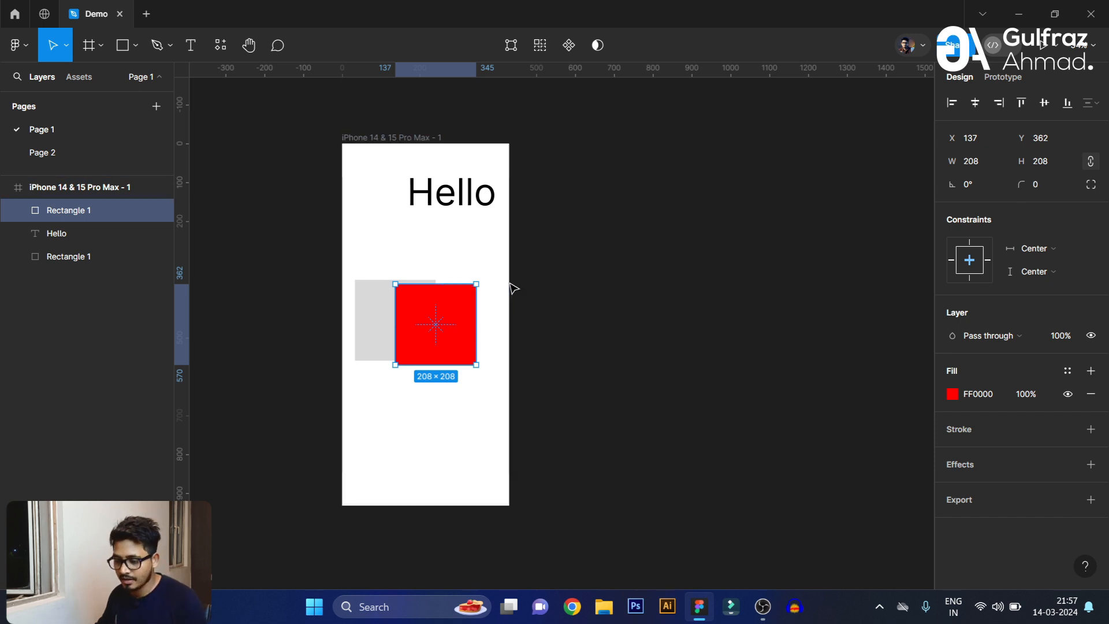
- Set the red square's corner radius to 50
{"action": "type", "text": "8"}
{"action": "key", "text": "Return"}
{"action": "left_click", "coordinate": [1046, 185]}
{"action": "type", "text": "50"}
{"action": "key", "text": "Return"}
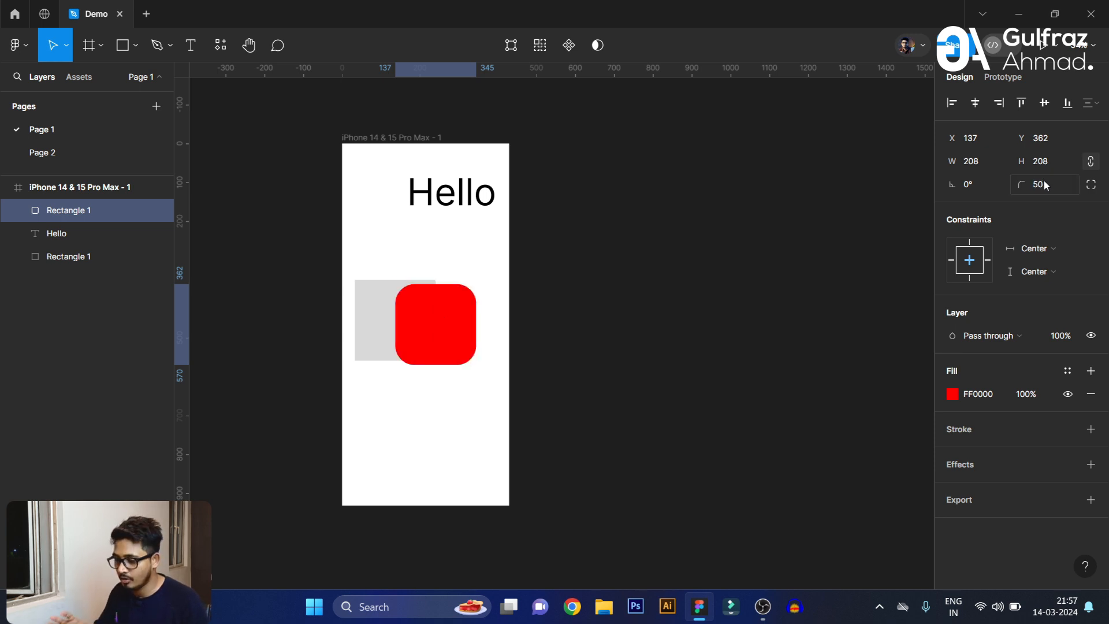
- Reposition the rounded red square above the grey one, adjusting its coordinates to about X 137, Y 266
{"action": "left_click_drag", "start_coordinate": [446, 339], "coordinate": [458, 295]}
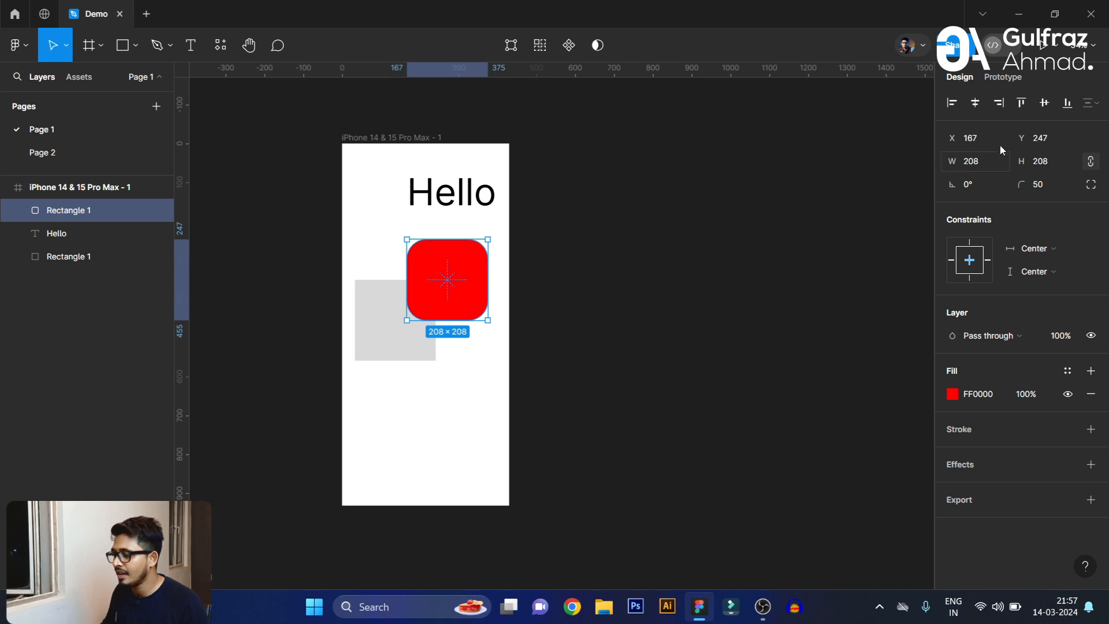
{"action": "left_click_drag", "start_coordinate": [952, 138], "coordinate": [911, 142]}
{"action": "left_click_drag", "start_coordinate": [1022, 138], "coordinate": [1018, 137]}
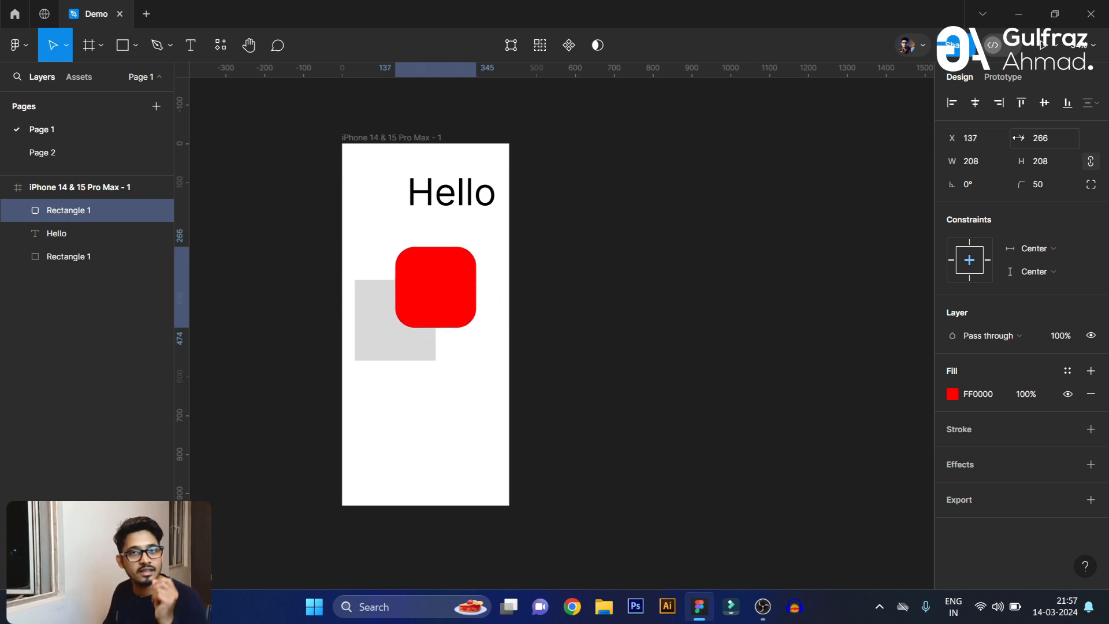
- Rotate the red square to about -16° and reset its rotation to 0°
{"action": "left_click", "coordinate": [985, 168]}
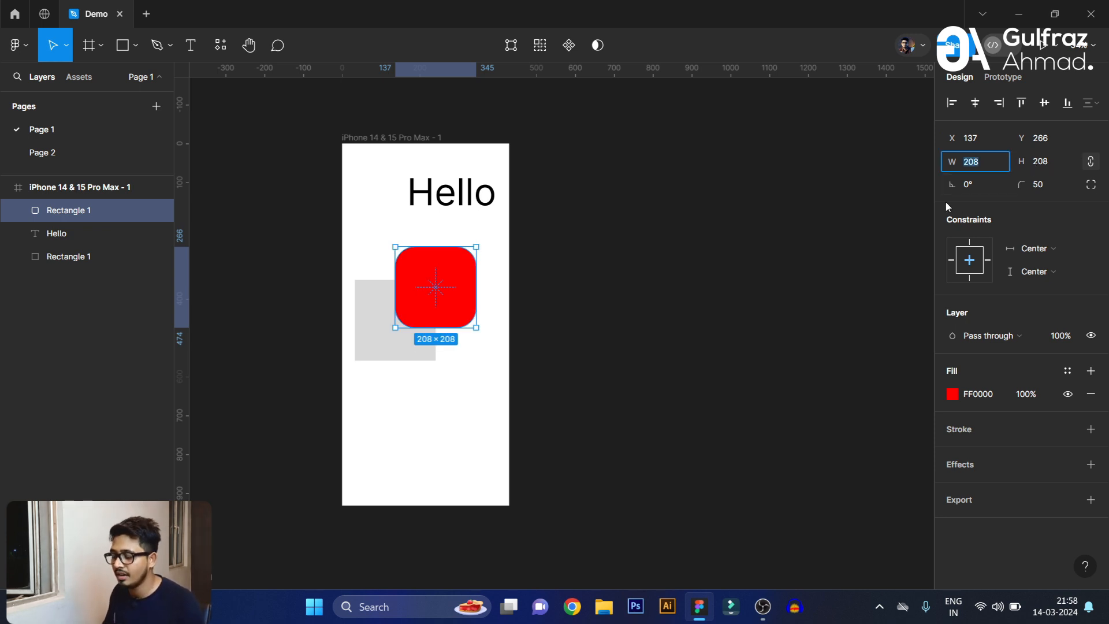
{"action": "left_click", "coordinate": [976, 189]}
{"action": "left_click_drag", "start_coordinate": [948, 185], "coordinate": [939, 184]}
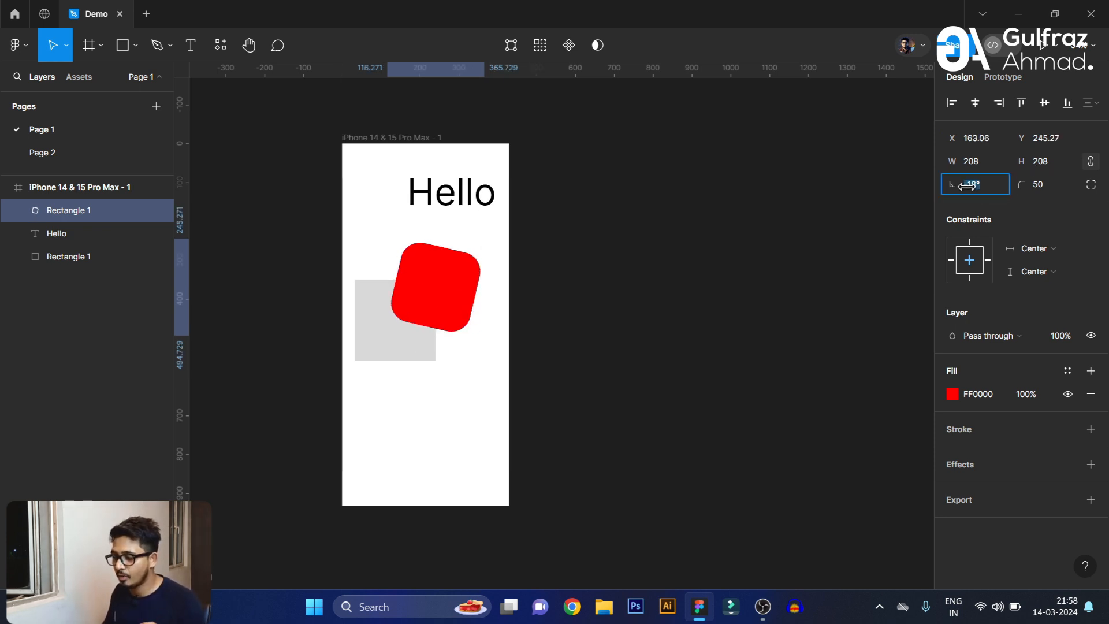
{"action": "type", "text": "0"}
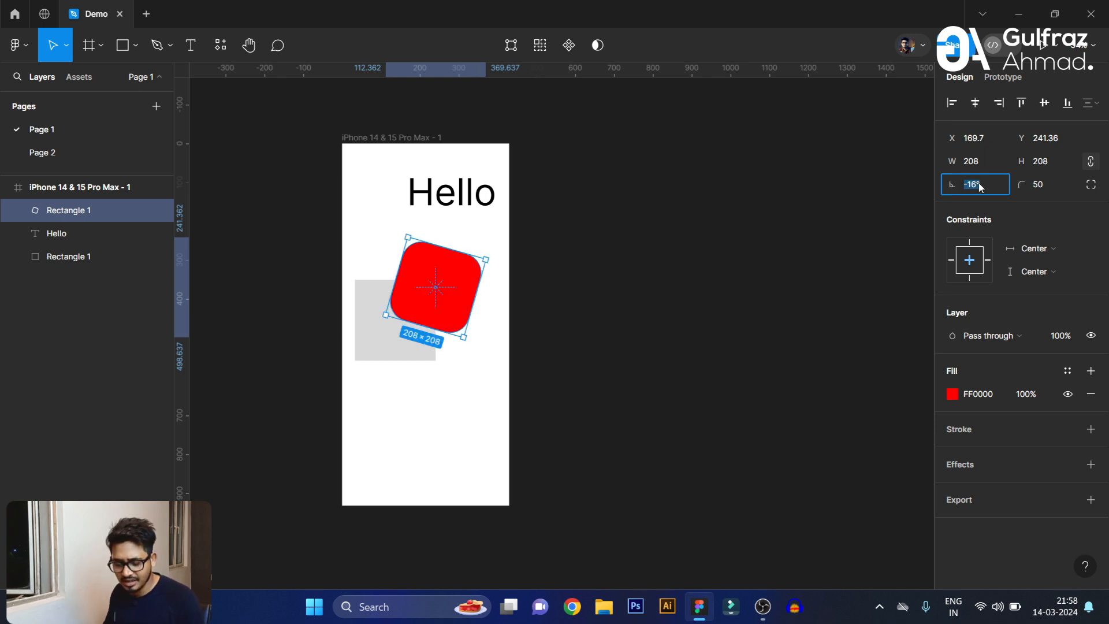
{"action": "key", "text": "Return"}
- Try the Left and right constraint on the red square, and set its constraints to Top vertically and Center horizontally
{"action": "mouse_move", "coordinate": [472, 321]}
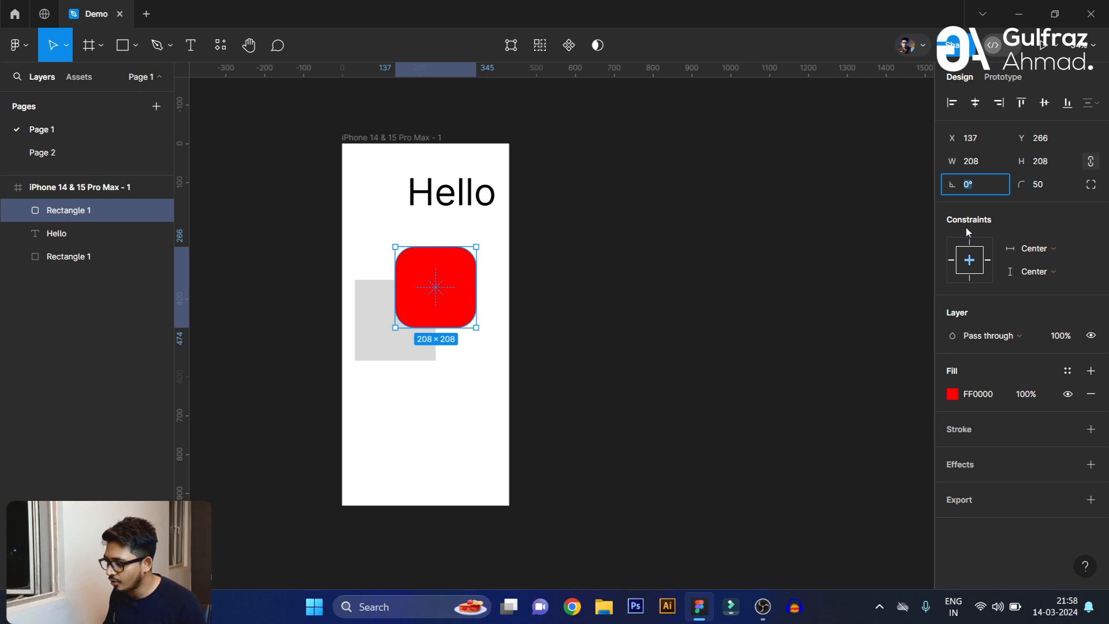
{"action": "left_click", "coordinate": [1014, 246]}
{"action": "left_click", "coordinate": [1047, 231]}
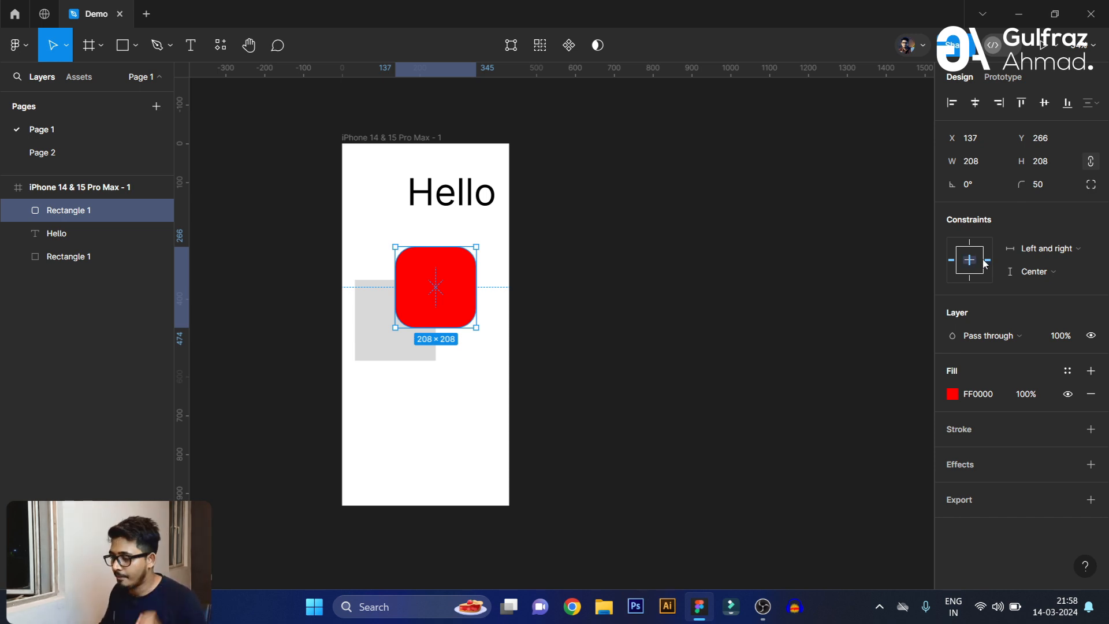
{"action": "left_click", "coordinate": [1048, 272]}
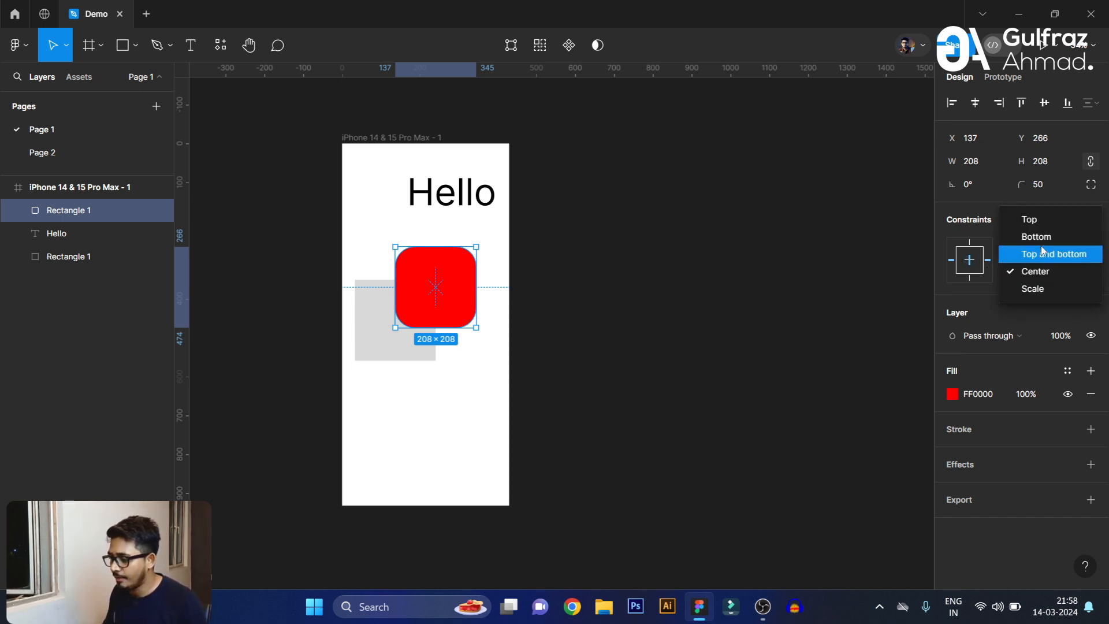
{"action": "left_click", "coordinate": [1034, 223]}
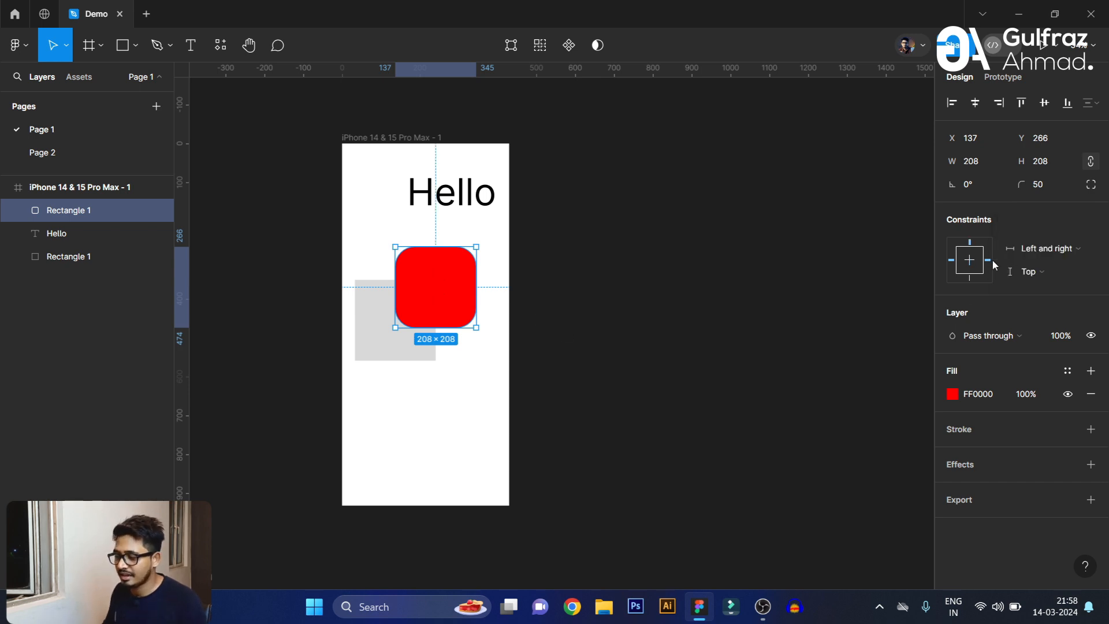
{"action": "left_click", "coordinate": [1043, 248]}
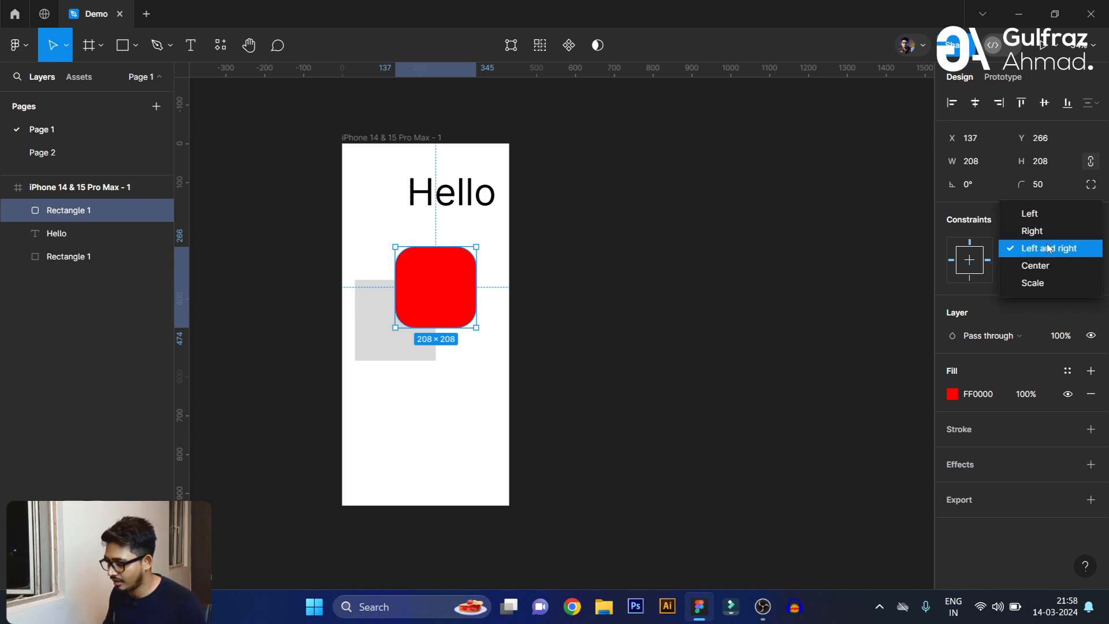
{"action": "left_click", "coordinate": [1047, 267]}
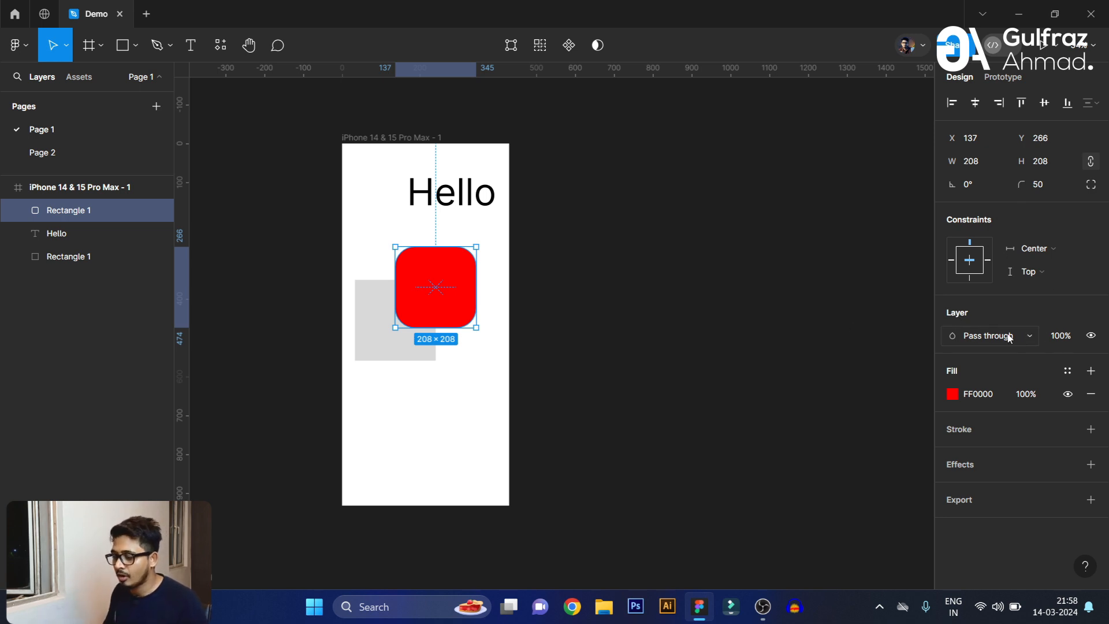
- Preview the layer blend modes on the red square and keep Pass through
{"action": "left_click", "coordinate": [956, 332]}
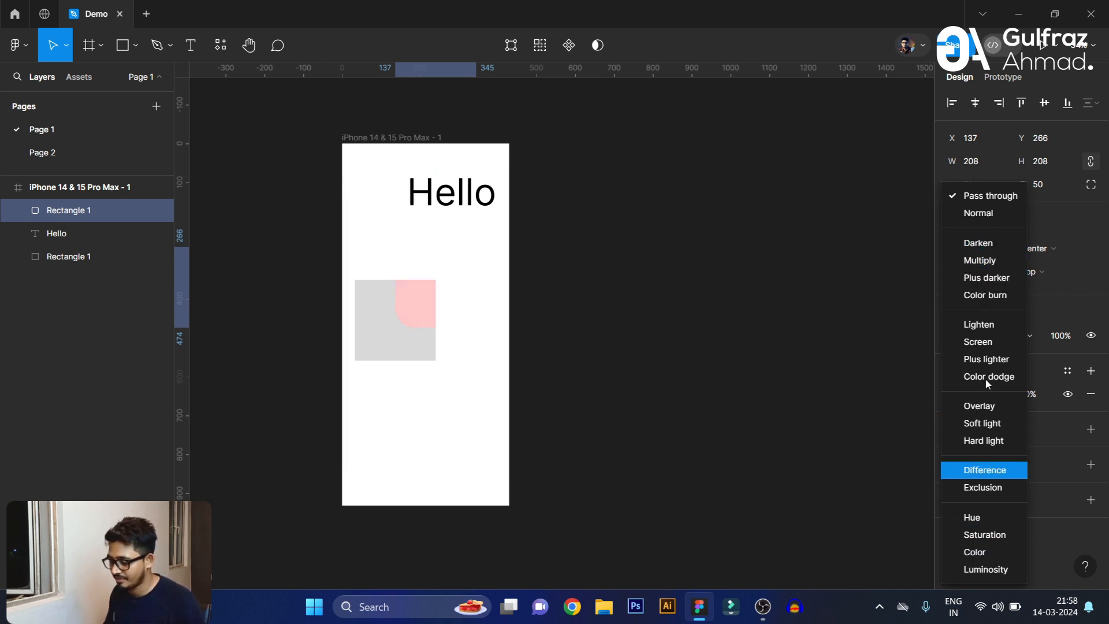
{"action": "left_click", "coordinate": [980, 197]}
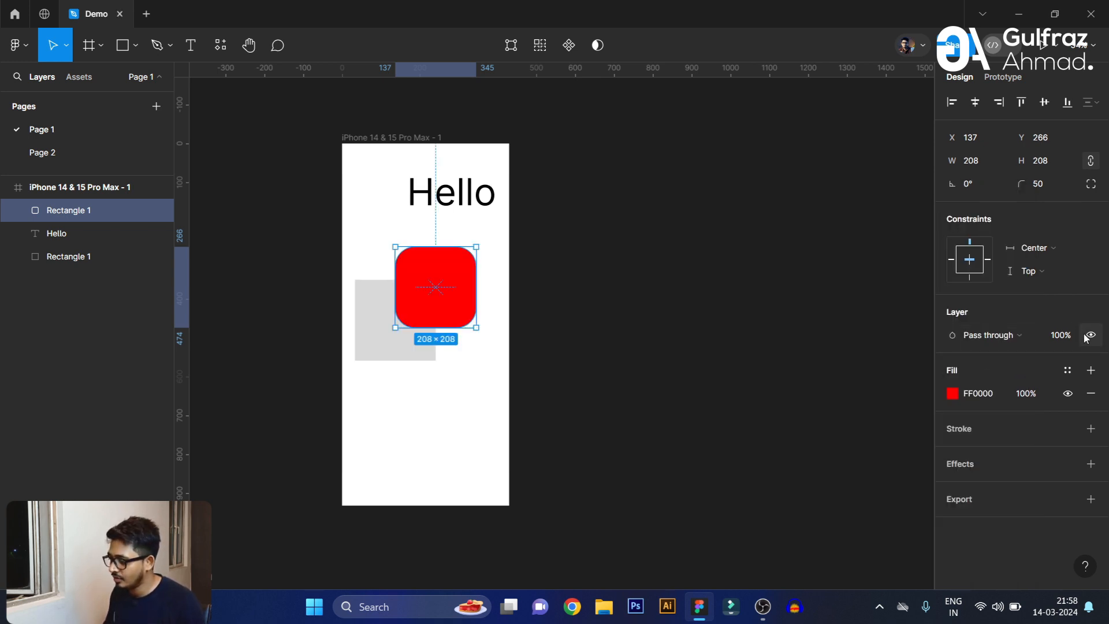
- Change the red square's solid fill to a linear gradient
{"action": "left_click", "coordinate": [952, 394]}
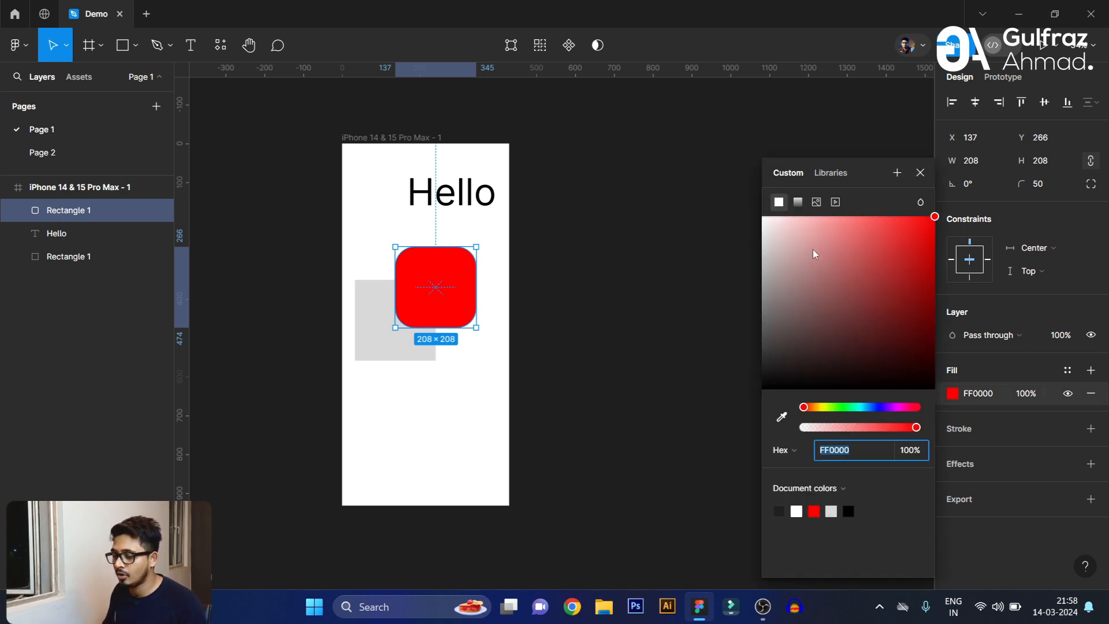
{"action": "left_click", "coordinate": [797, 201]}
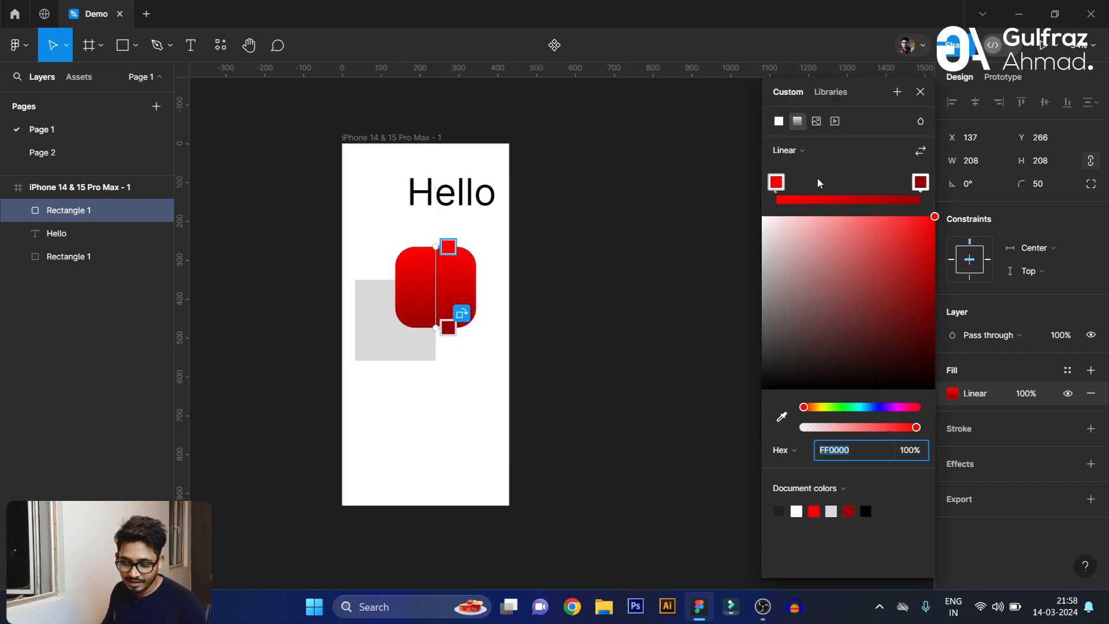
- Preview the gradient, image and video fill types on the red square and return it to a solid red fill
{"action": "left_click", "coordinate": [800, 151]}
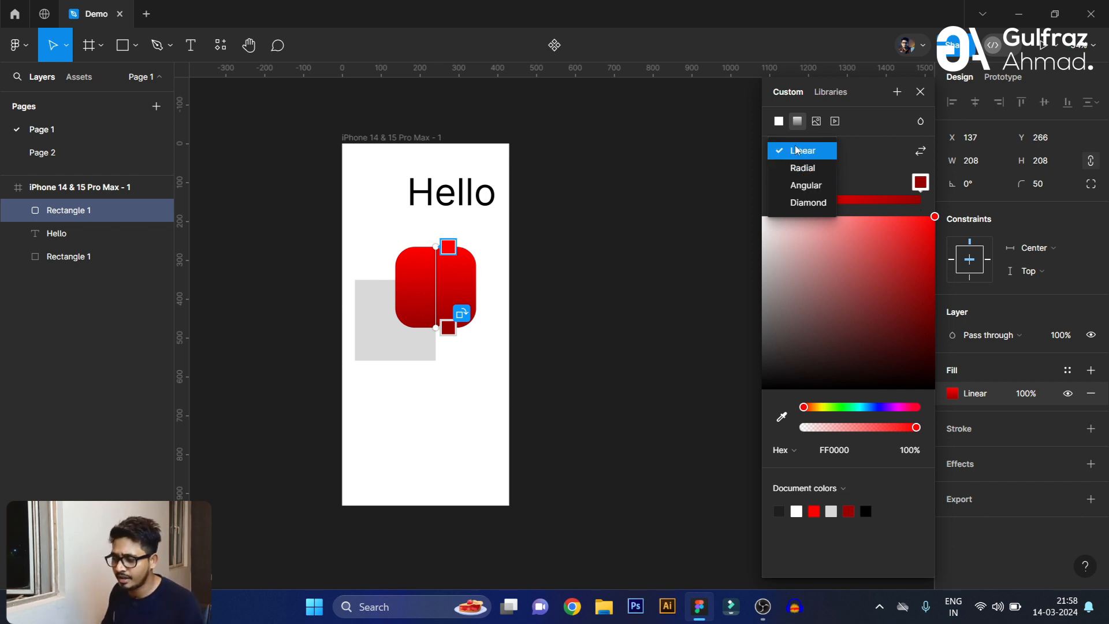
{"action": "left_click", "coordinate": [808, 128]}
{"action": "left_click", "coordinate": [817, 121]}
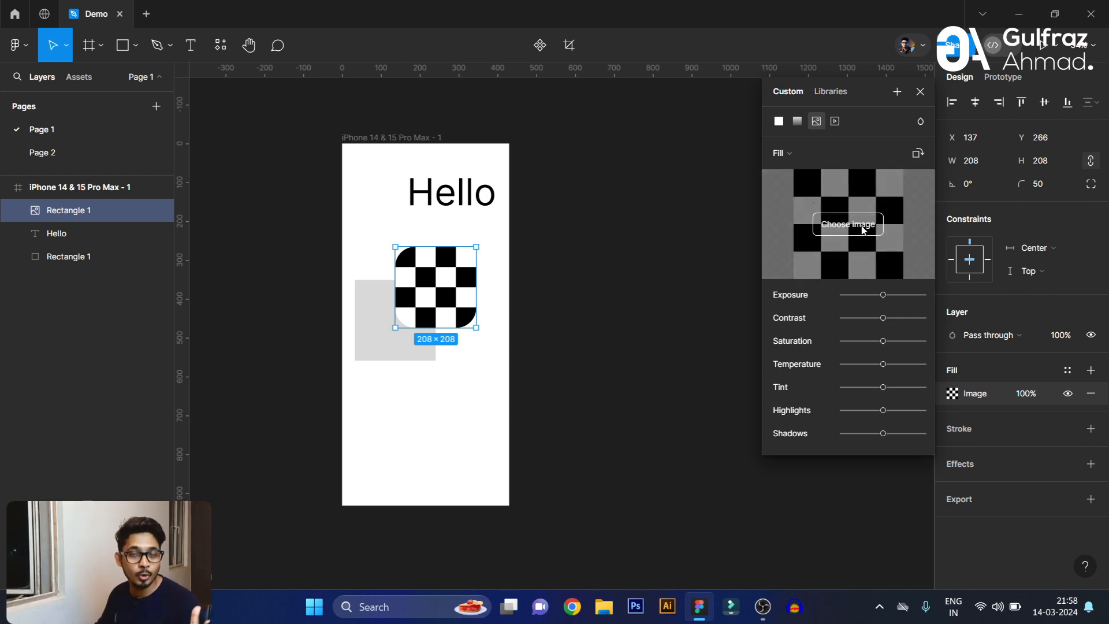
{"action": "left_click", "coordinate": [835, 121]}
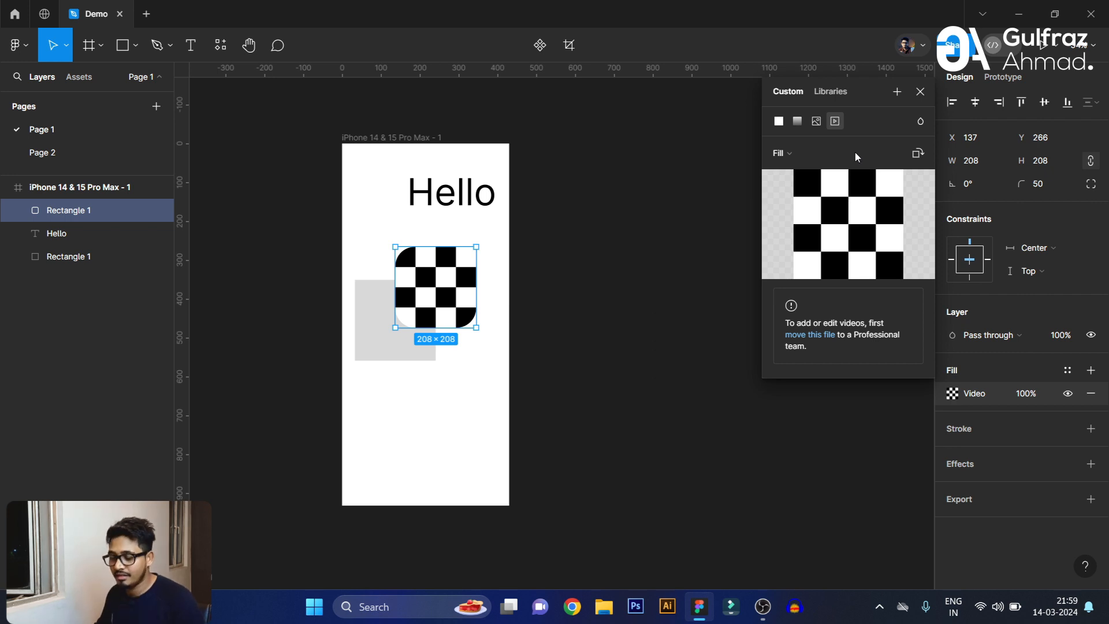
{"action": "left_click", "coordinate": [779, 122]}
{"action": "left_click", "coordinate": [830, 92]}
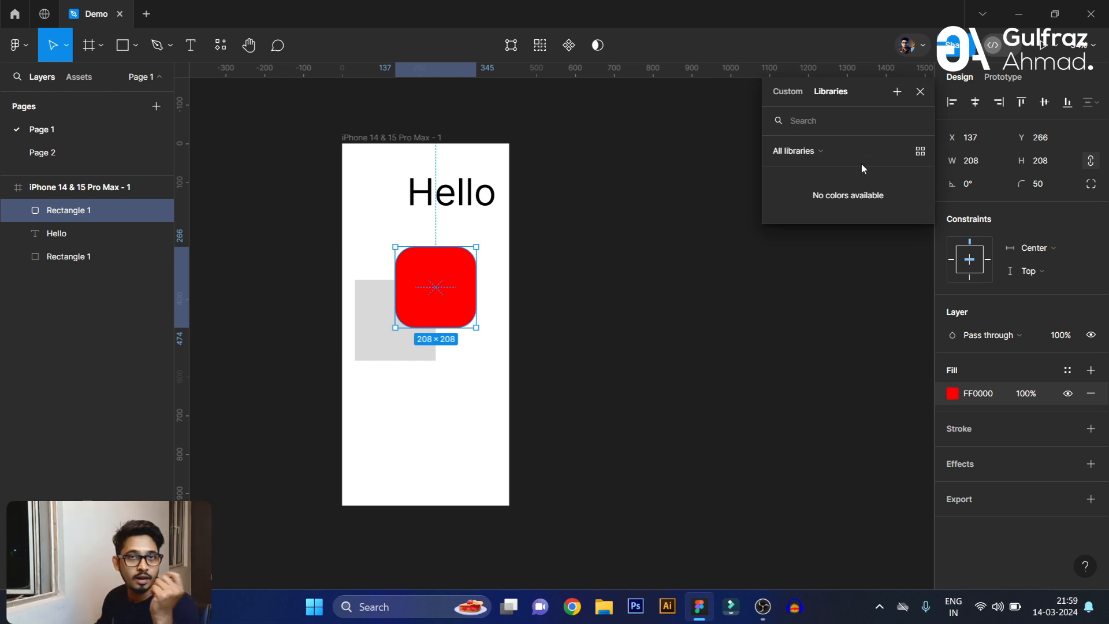
{"action": "left_click", "coordinate": [922, 95]}
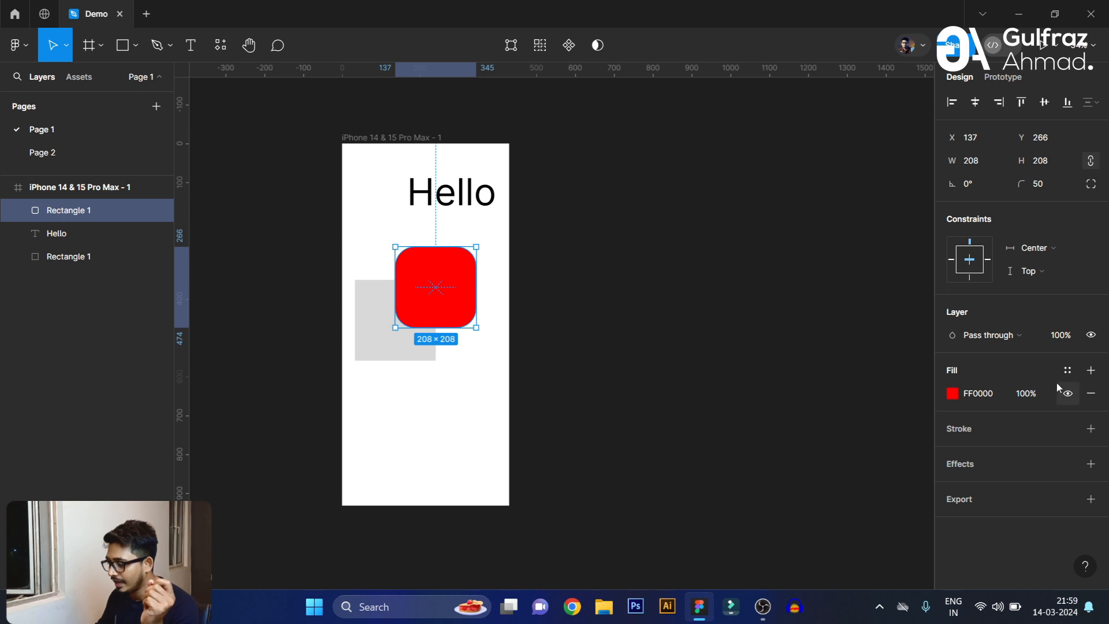
- Move the red square down to about X 124, Y 513
{"action": "left_click_drag", "start_coordinate": [448, 284], "coordinate": [445, 381]}
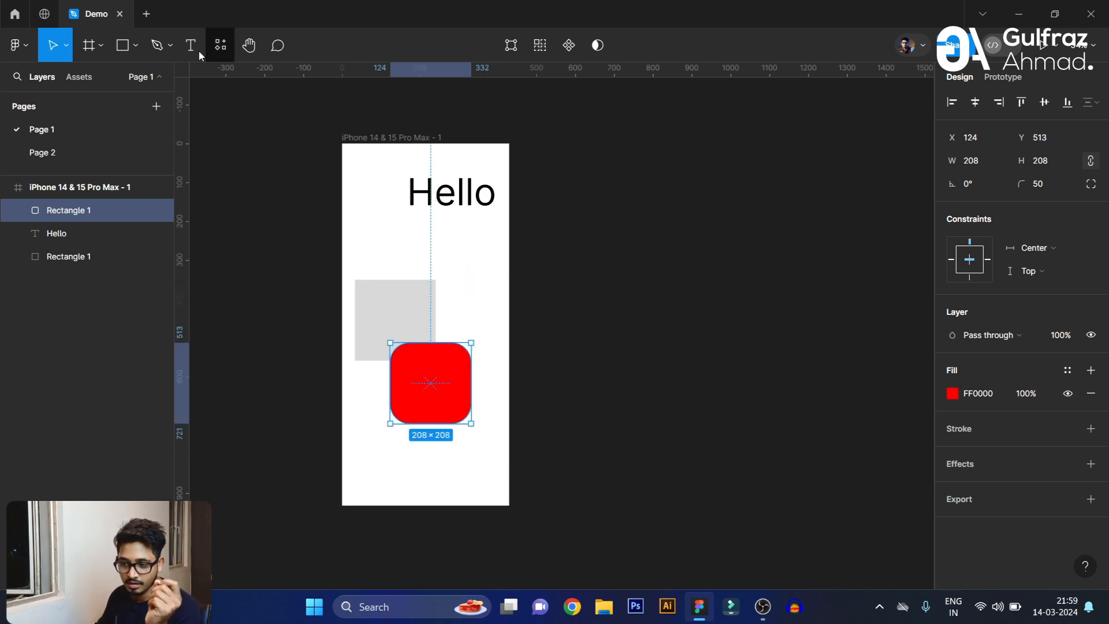
{"action": "left_click", "coordinate": [200, 45]}
{"action": "left_click", "coordinate": [65, 34]}
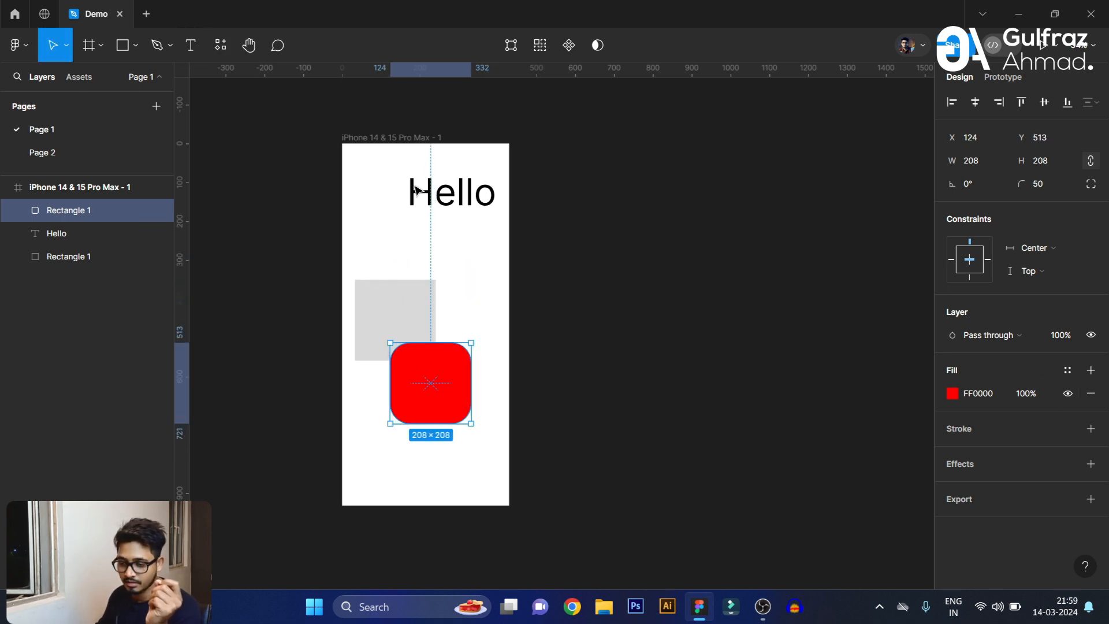
- Change the font of the Hello text to Inknut Antiqua
{"action": "left_click", "coordinate": [448, 192]}
{"action": "scroll", "coordinate": [1047, 346], "scroll_direction": "down", "scroll_amount": 3}
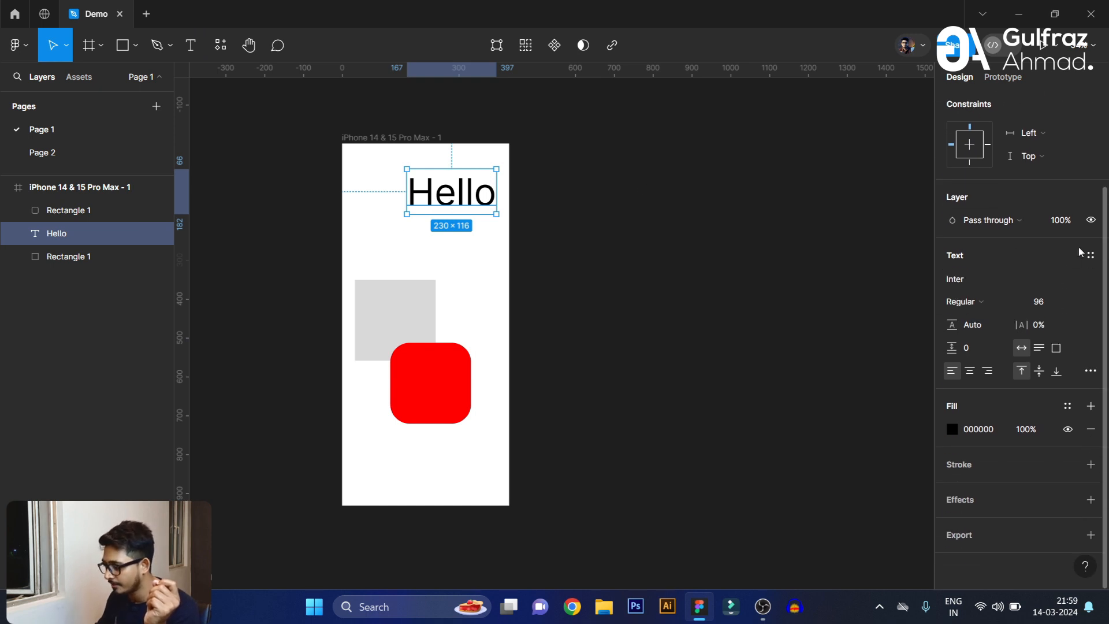
{"action": "left_click", "coordinate": [954, 279]}
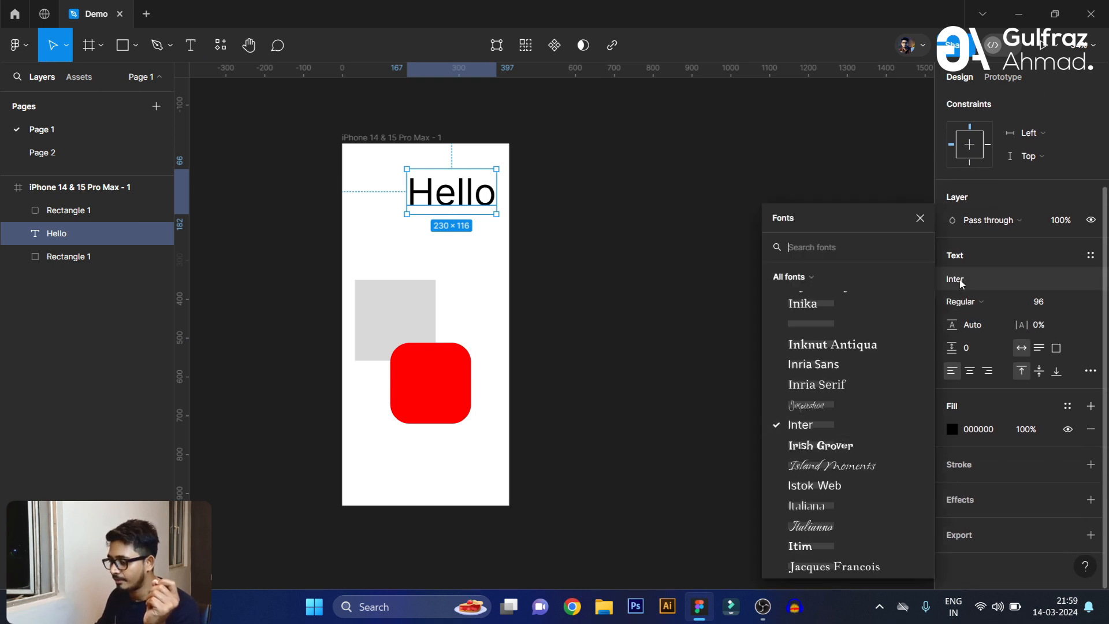
{"action": "left_click", "coordinate": [837, 347]}
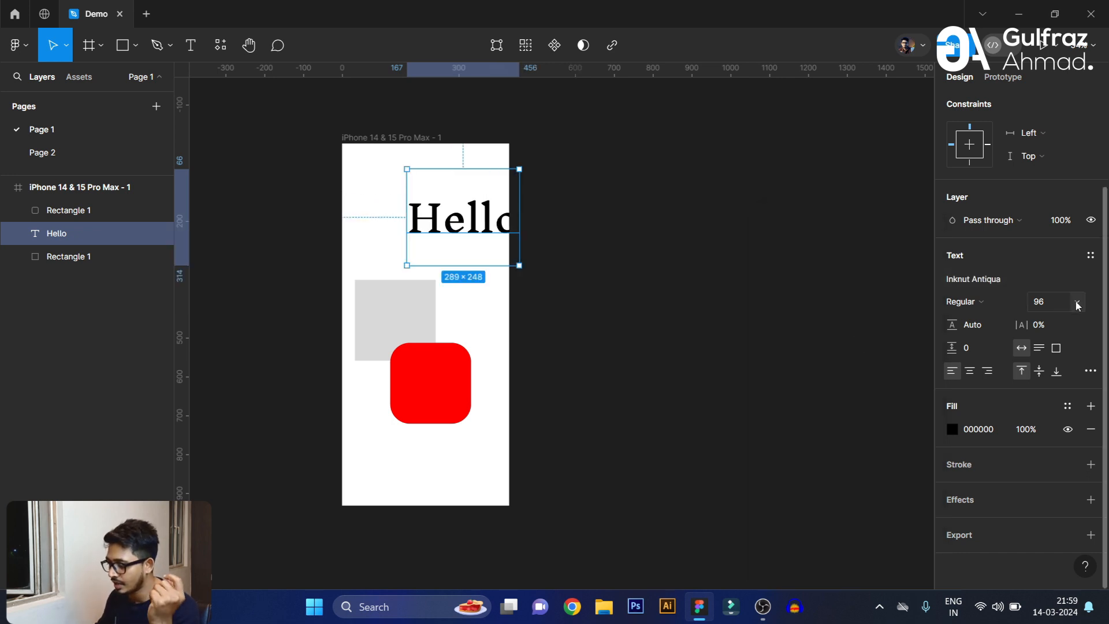
- Try the Medium weight and center alignment on the Hello text, restoring Regular weight and left alignment
{"action": "left_click", "coordinate": [1001, 301]}
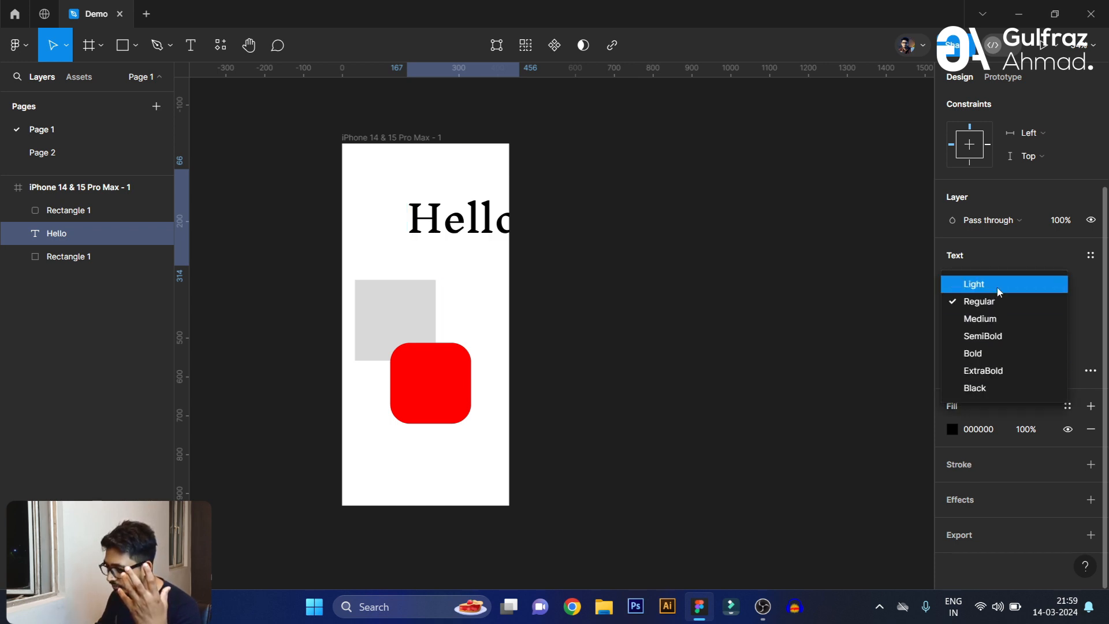
{"action": "left_click", "coordinate": [998, 310]}
{"action": "left_click", "coordinate": [997, 298]}
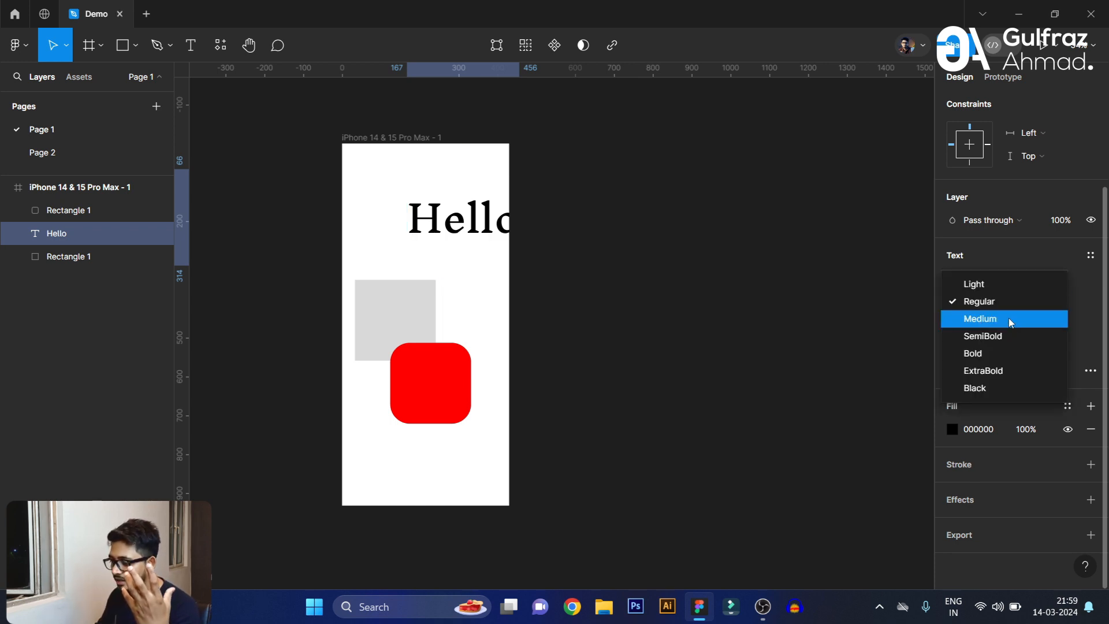
{"action": "left_click", "coordinate": [1010, 320]}
{"action": "left_click", "coordinate": [998, 302]}
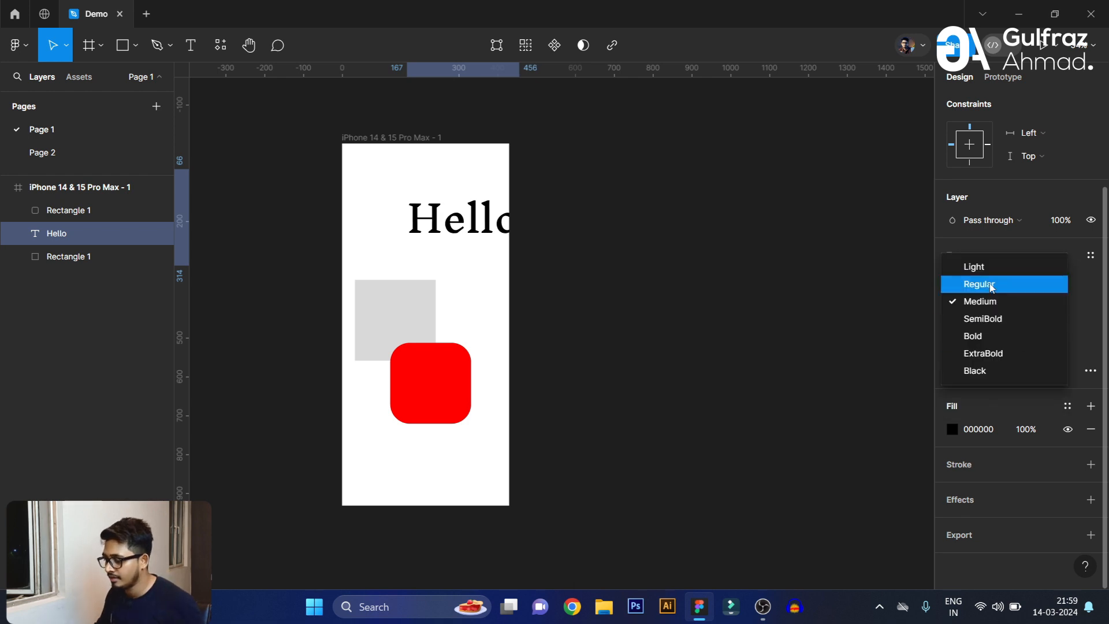
{"action": "left_click", "coordinate": [984, 285]}
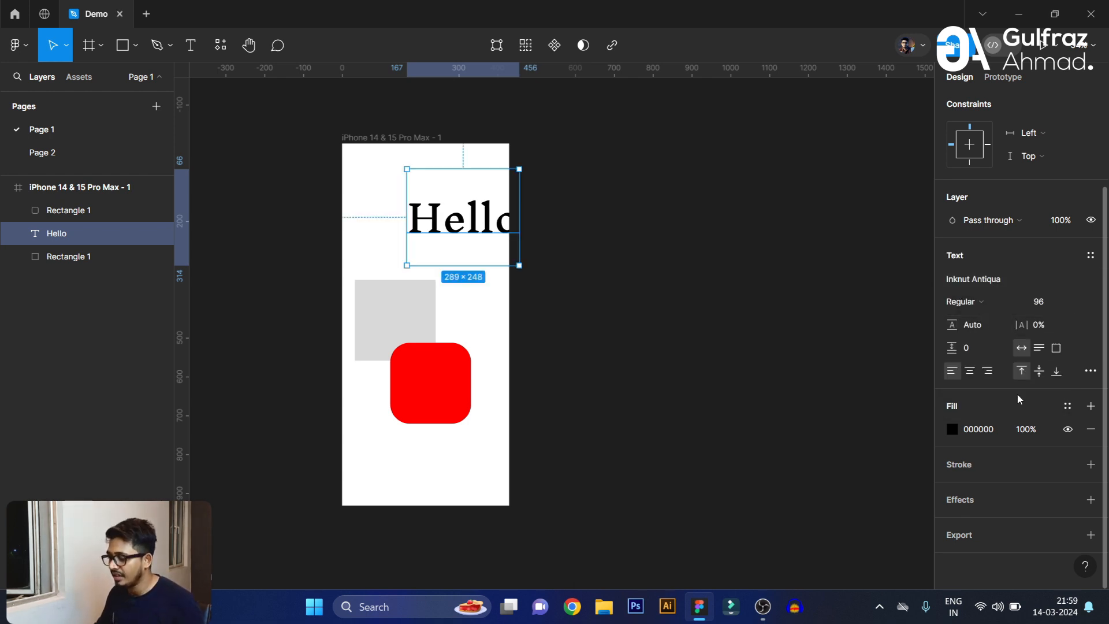
{"action": "left_click", "coordinate": [971, 371]}
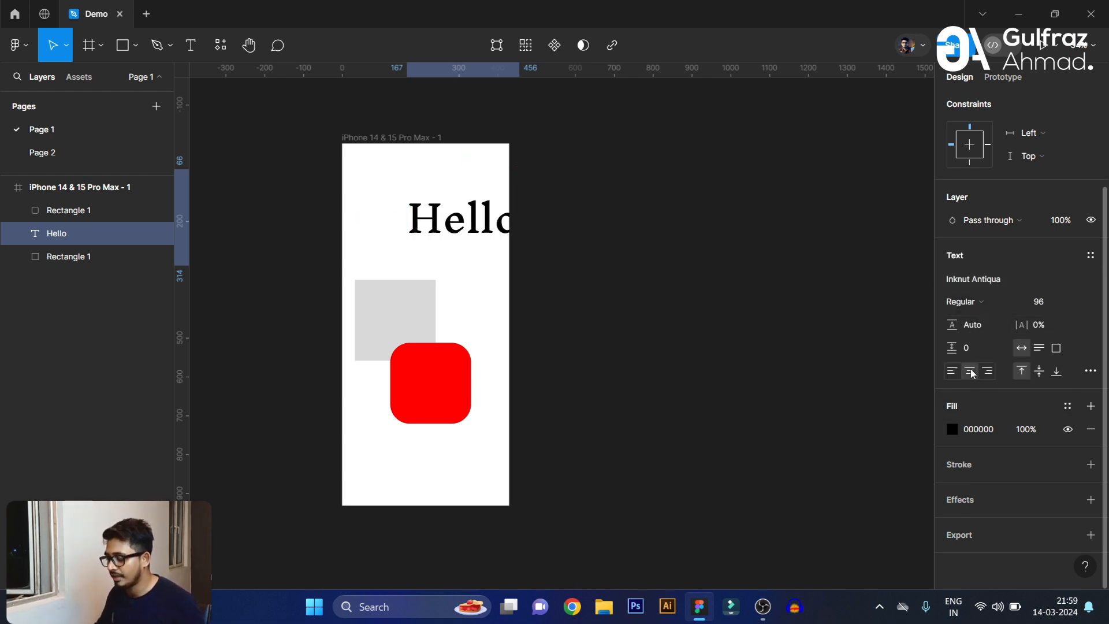
{"action": "left_click", "coordinate": [953, 372]}
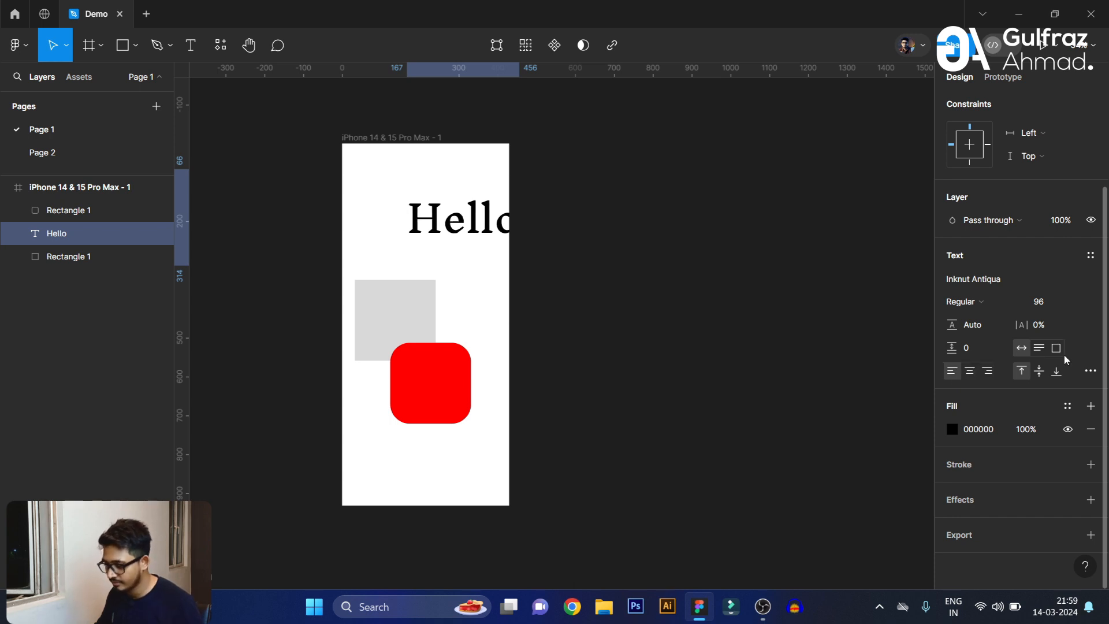
- Move the Hello text fully inside the frame, to about X 70, Y 51, and review its advanced type settings
{"action": "left_click_drag", "start_coordinate": [415, 206], "coordinate": [378, 200]}
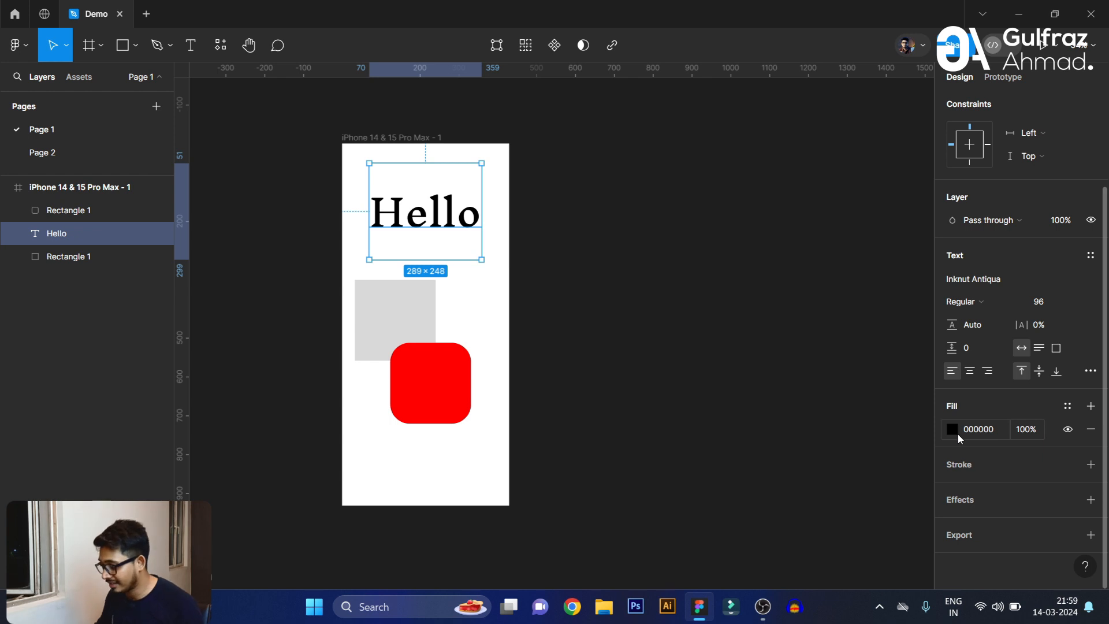
{"action": "left_click", "coordinate": [1091, 373]}
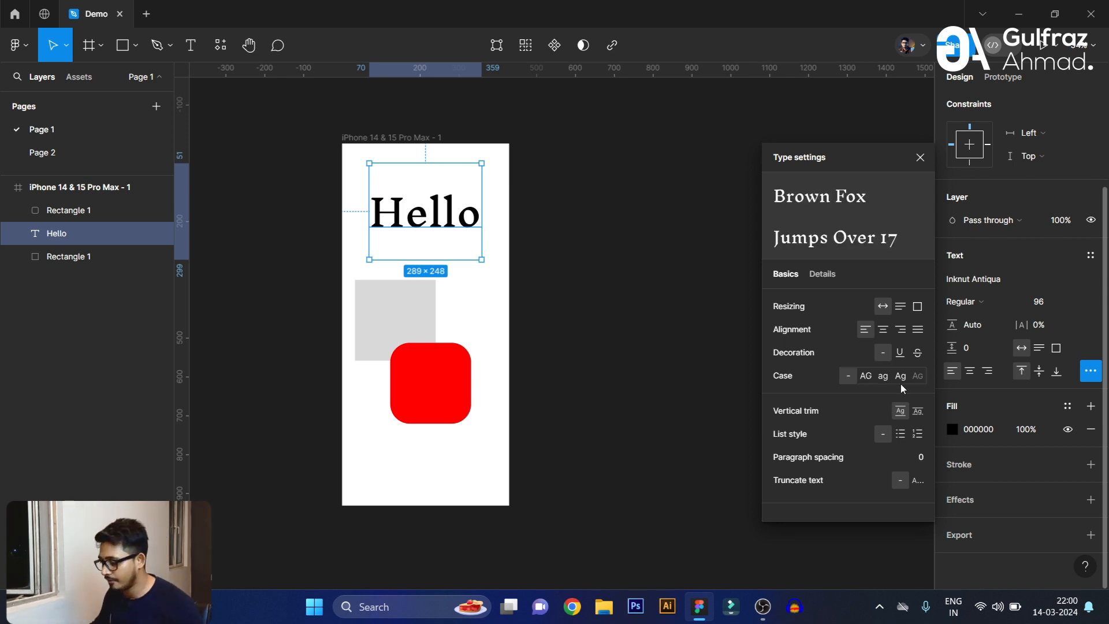
{"action": "left_click", "coordinate": [1094, 378]}
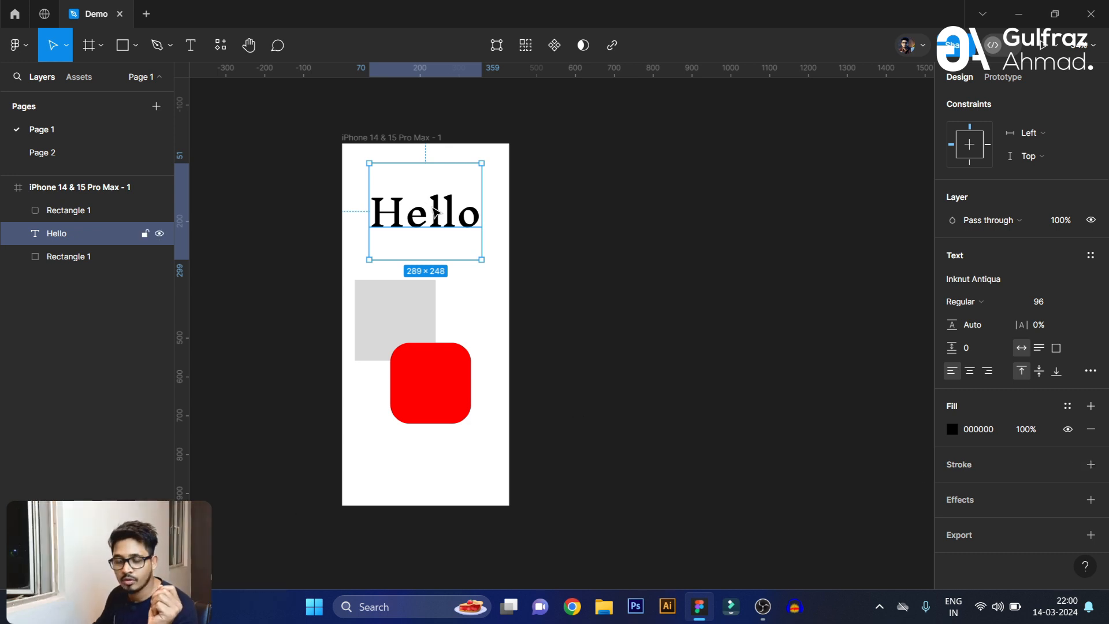
- Try adding two strokes to the red square and remove them both
{"action": "left_click", "coordinate": [448, 384]}
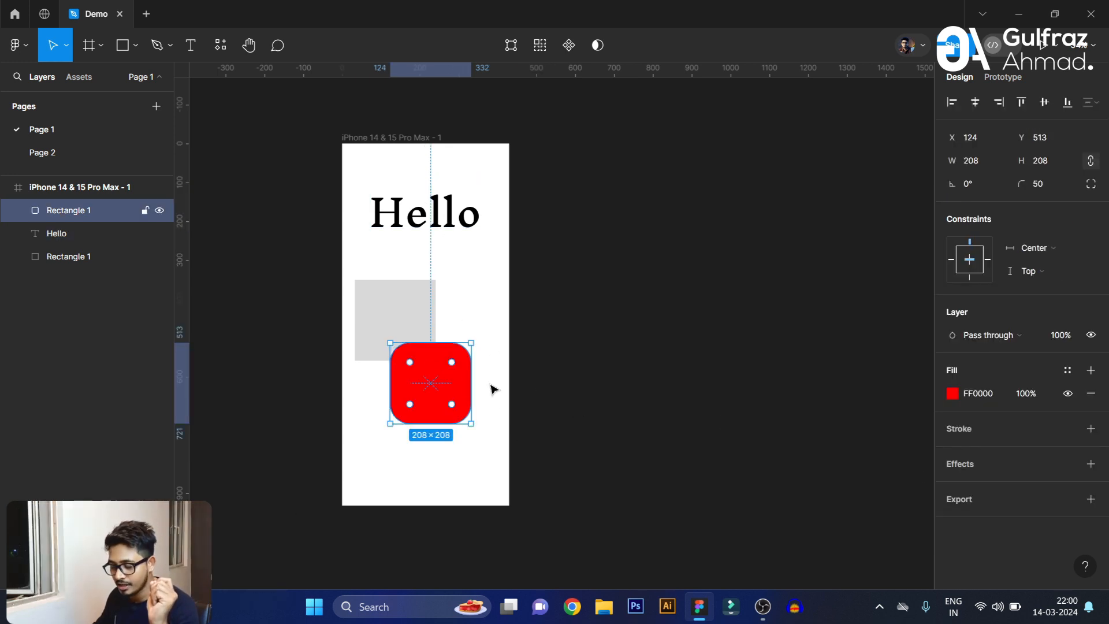
{"action": "left_click", "coordinate": [1090, 429]}
{"action": "left_click", "coordinate": [1090, 428]}
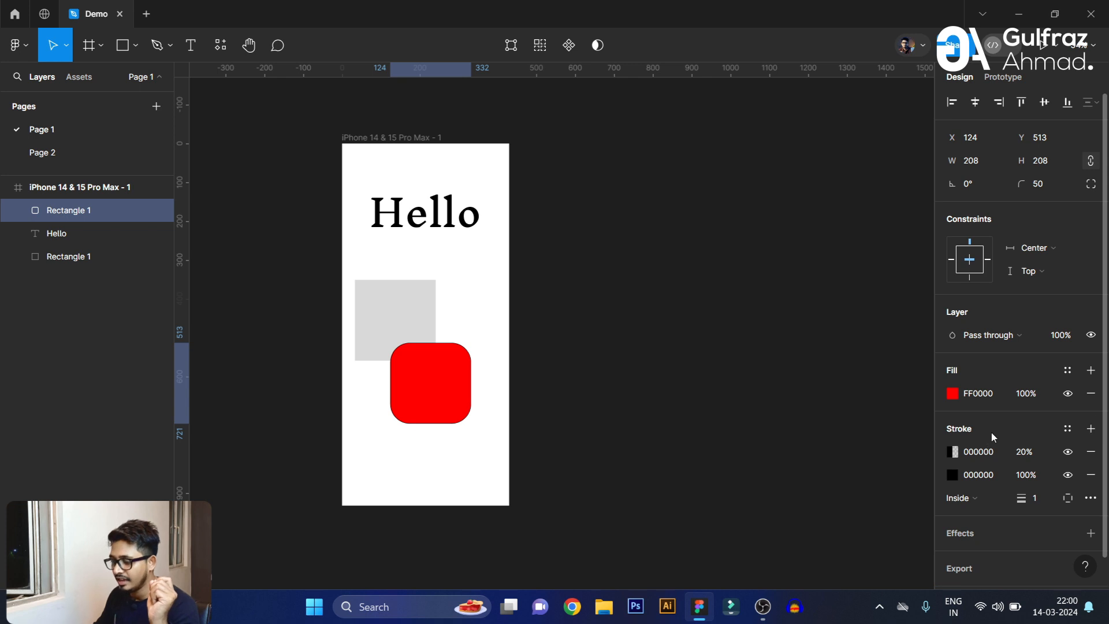
{"action": "left_click", "coordinate": [1091, 452]}
{"action": "left_click", "coordinate": [1090, 451]}
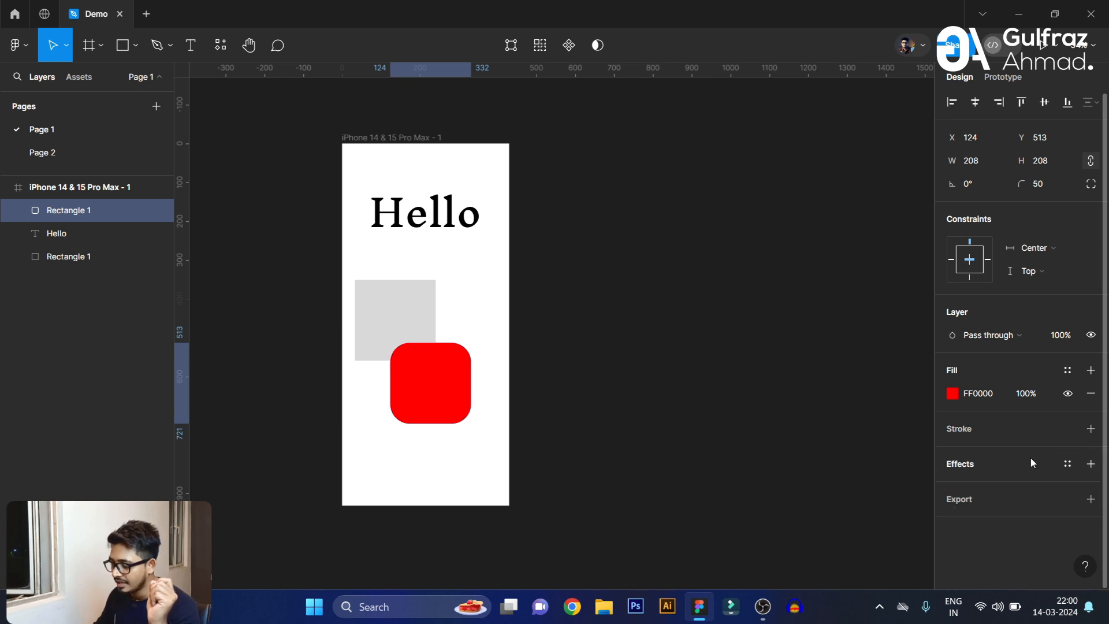
- Try a Layer blur effect with a blur of 150 on the red square and remove the effect
{"action": "left_click", "coordinate": [1090, 464]}
{"action": "left_click", "coordinate": [1043, 488]}
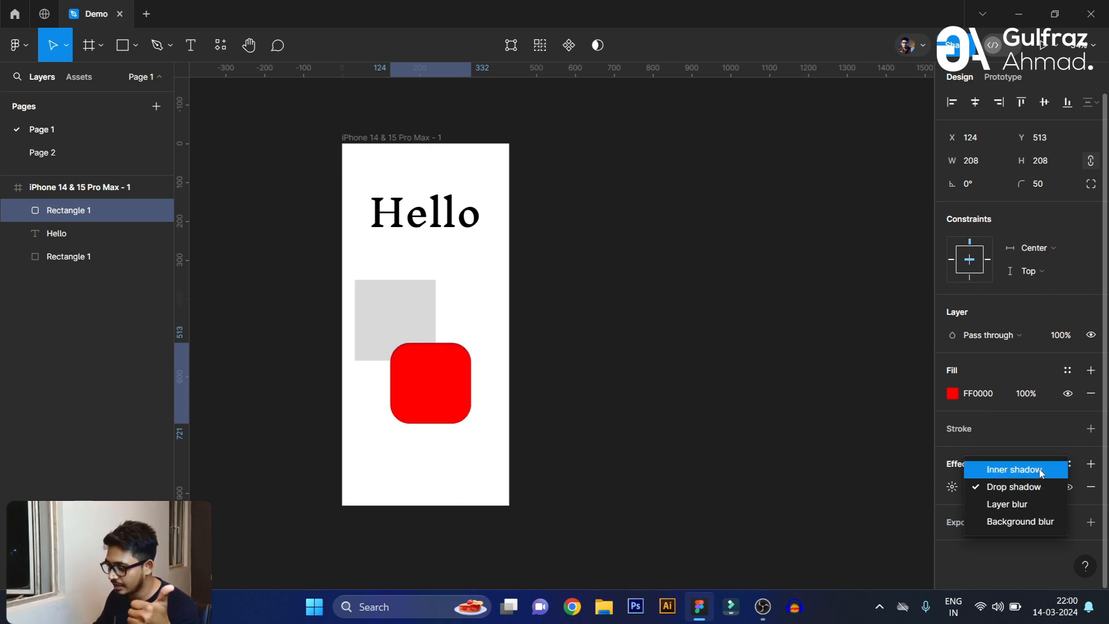
{"action": "left_click", "coordinate": [1026, 511]}
{"action": "left_click", "coordinate": [953, 487]}
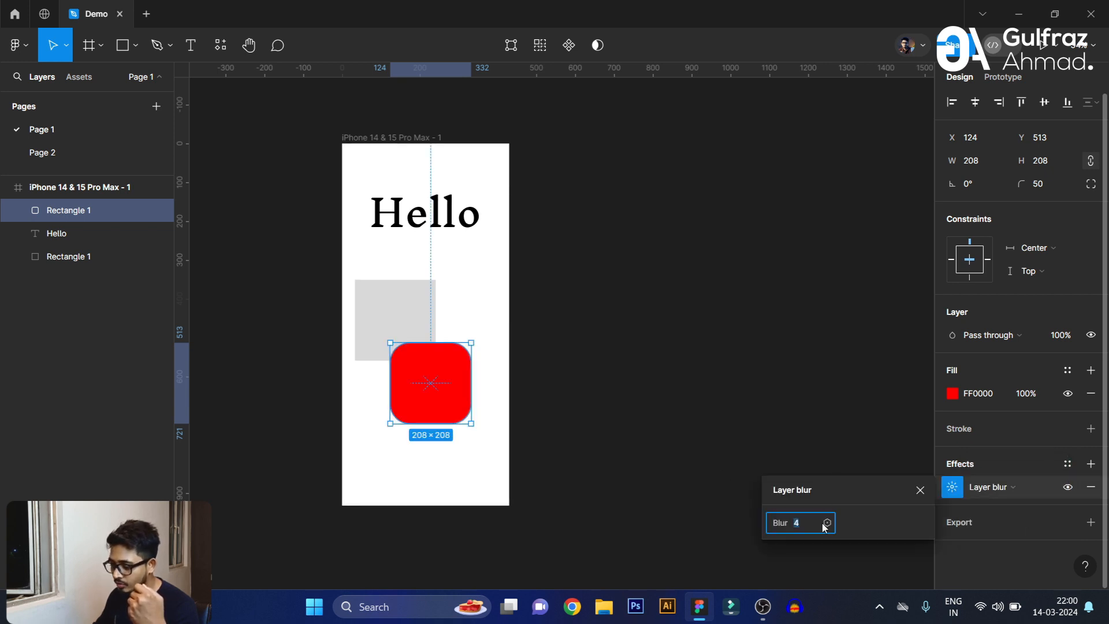
{"action": "type", "text": "15"}
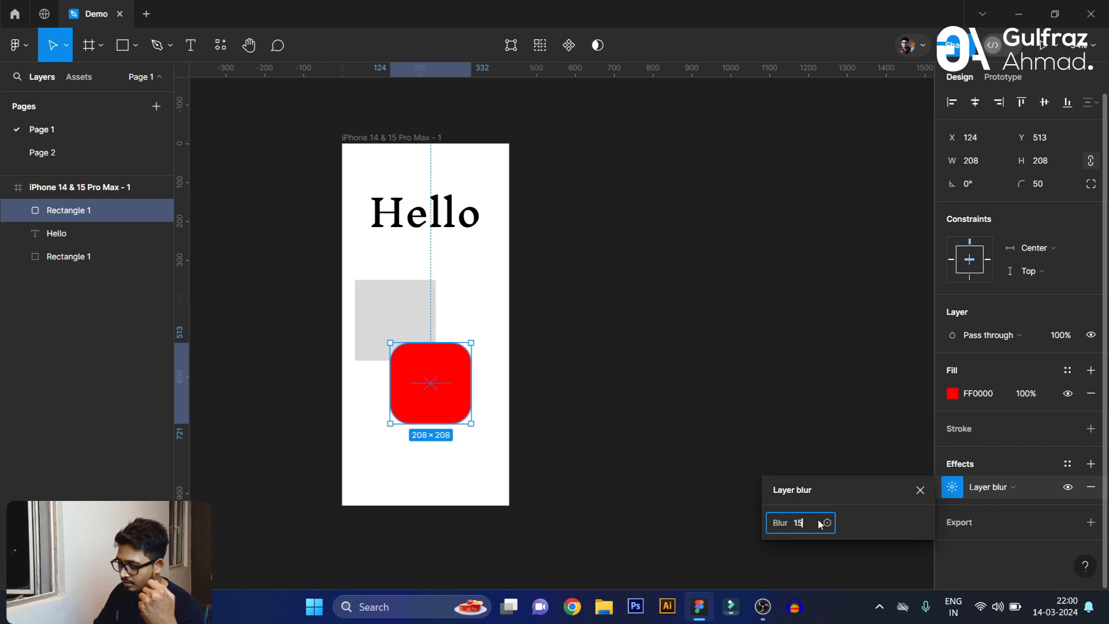
{"action": "type", "text": "0"}
{"action": "key", "text": "Return"}
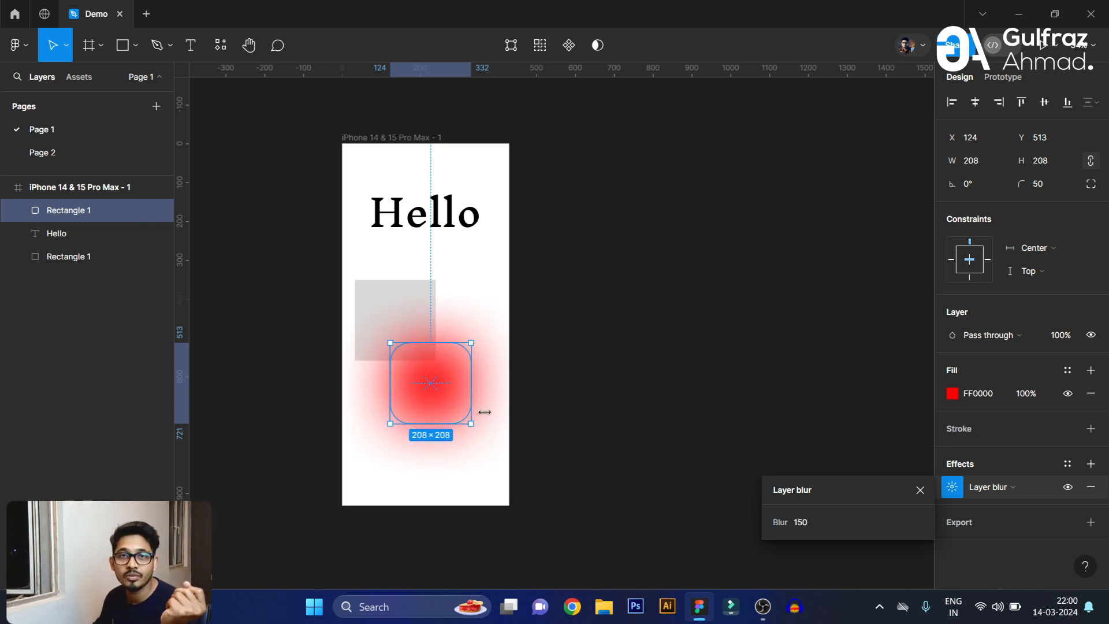
{"action": "left_click", "coordinate": [920, 489]}
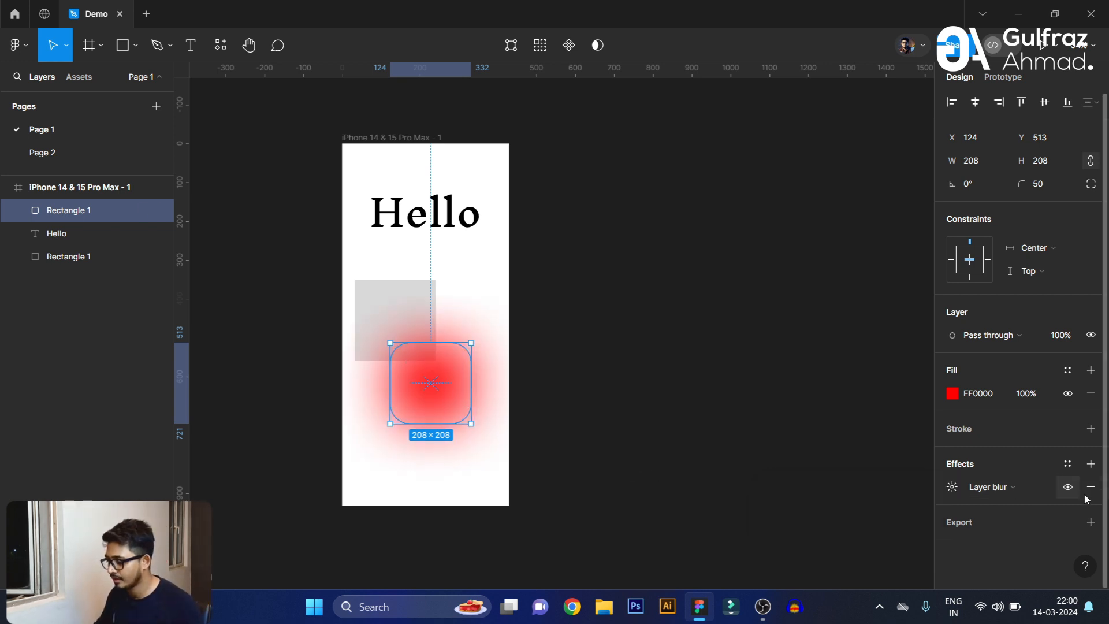
{"action": "left_click", "coordinate": [1090, 487]}
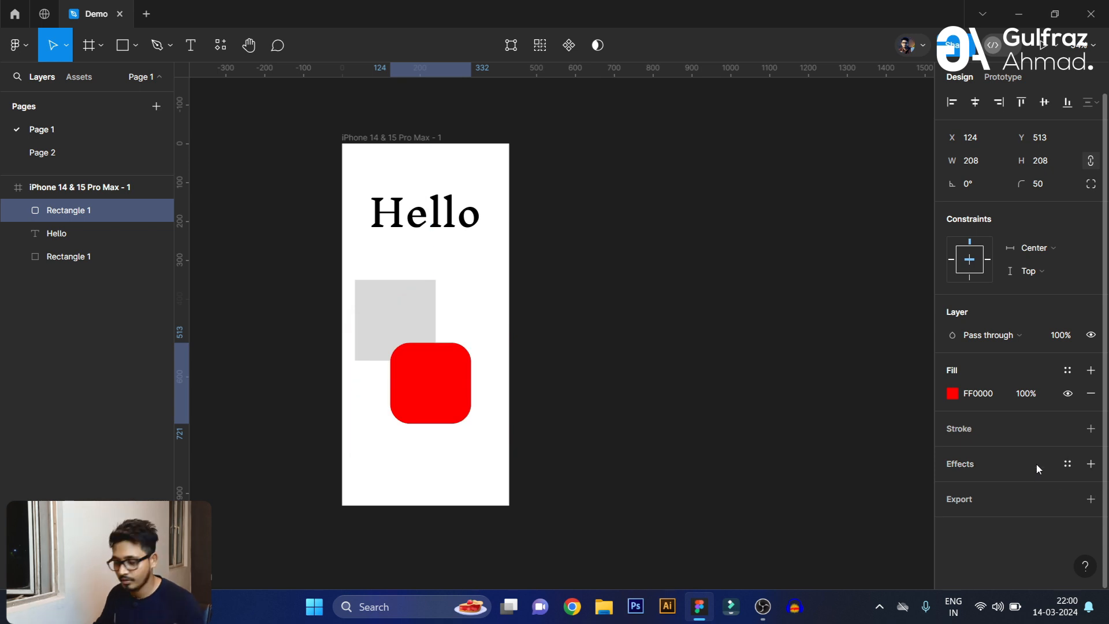
- Add an export setting to the red square, look through its file formats, and remove the setting
{"action": "left_click", "coordinate": [1090, 497]}
{"action": "left_click", "coordinate": [1069, 520]}
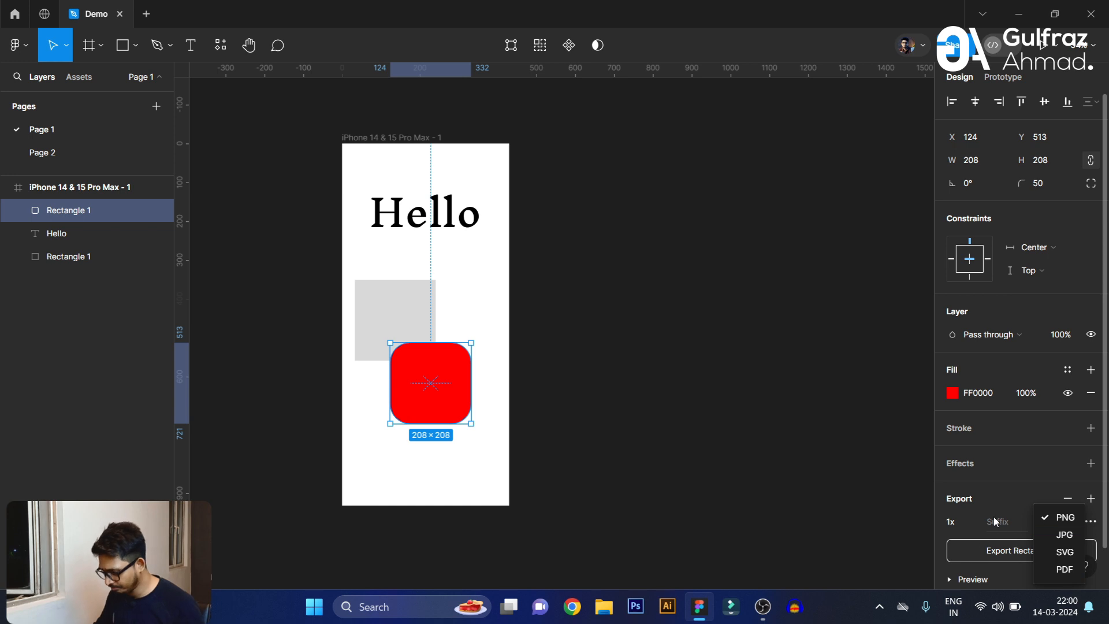
{"action": "left_click", "coordinate": [1004, 497]}
{"action": "left_click", "coordinate": [1067, 499]}
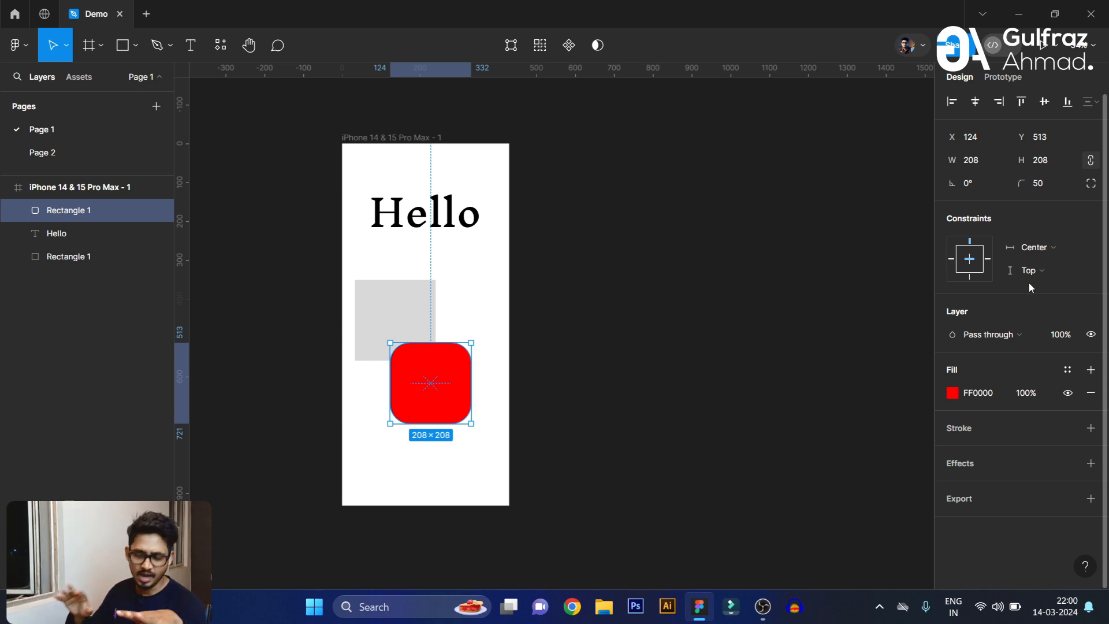
- Move the red square below the gray square, to about X 172, Y 632
{"action": "left_click_drag", "start_coordinate": [425, 381], "coordinate": [428, 346]}
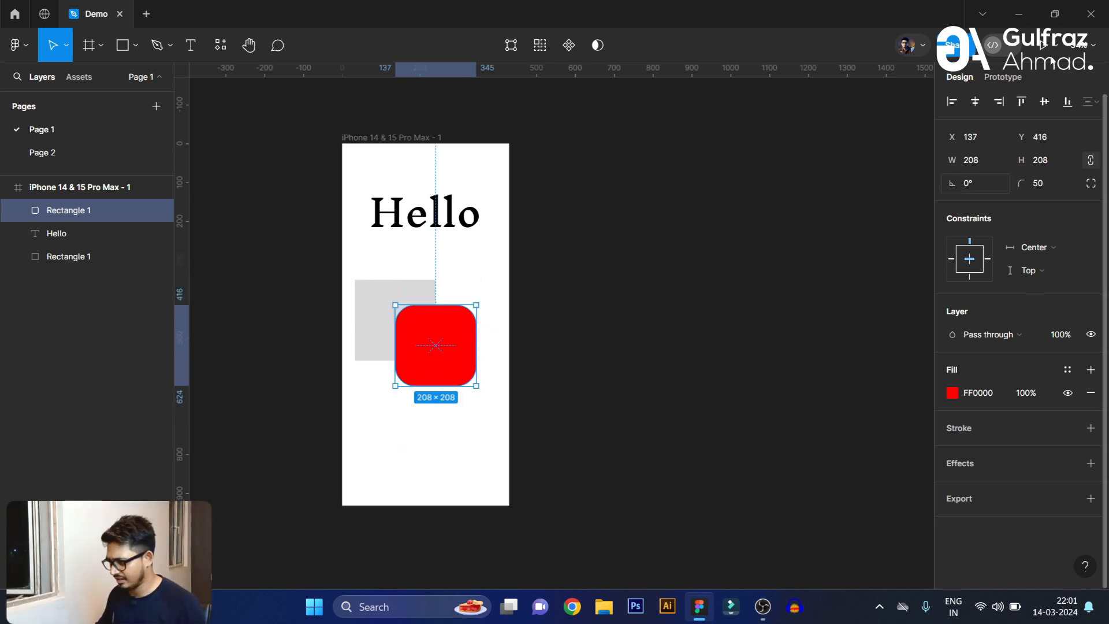
{"action": "left_click", "coordinate": [1004, 78]}
{"action": "left_click", "coordinate": [959, 79]}
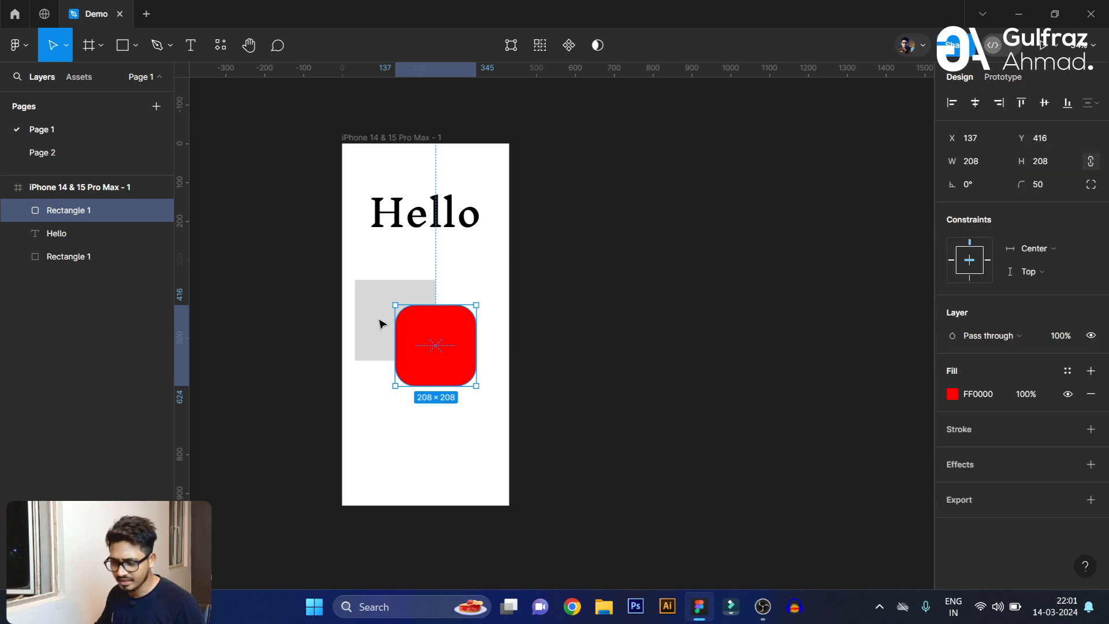
{"action": "left_click_drag", "start_coordinate": [436, 346], "coordinate": [451, 425]}
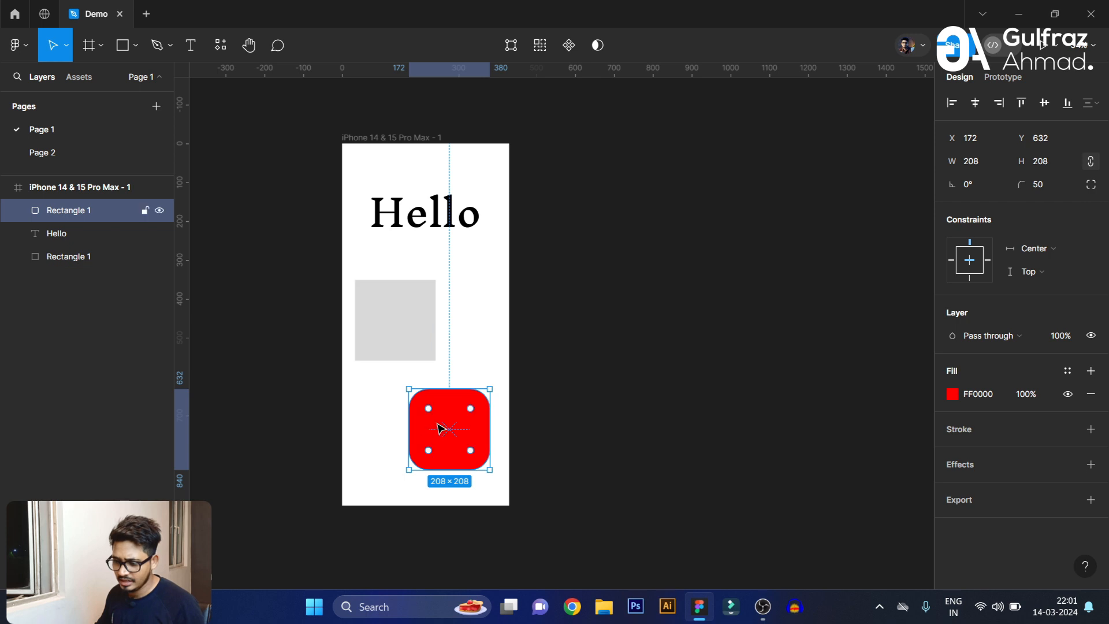
- Create a prototype connection from the red square to the gray square, with an On tap trigger and Scroll to action
{"action": "left_click", "coordinate": [1002, 79]}
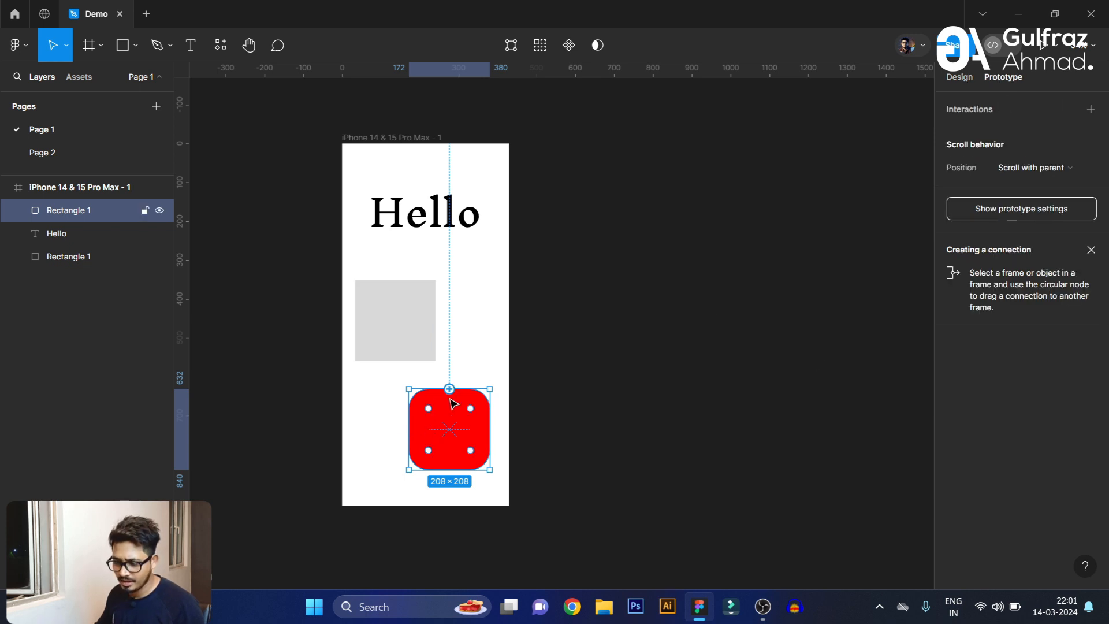
{"action": "left_click_drag", "start_coordinate": [449, 389], "coordinate": [433, 308]}
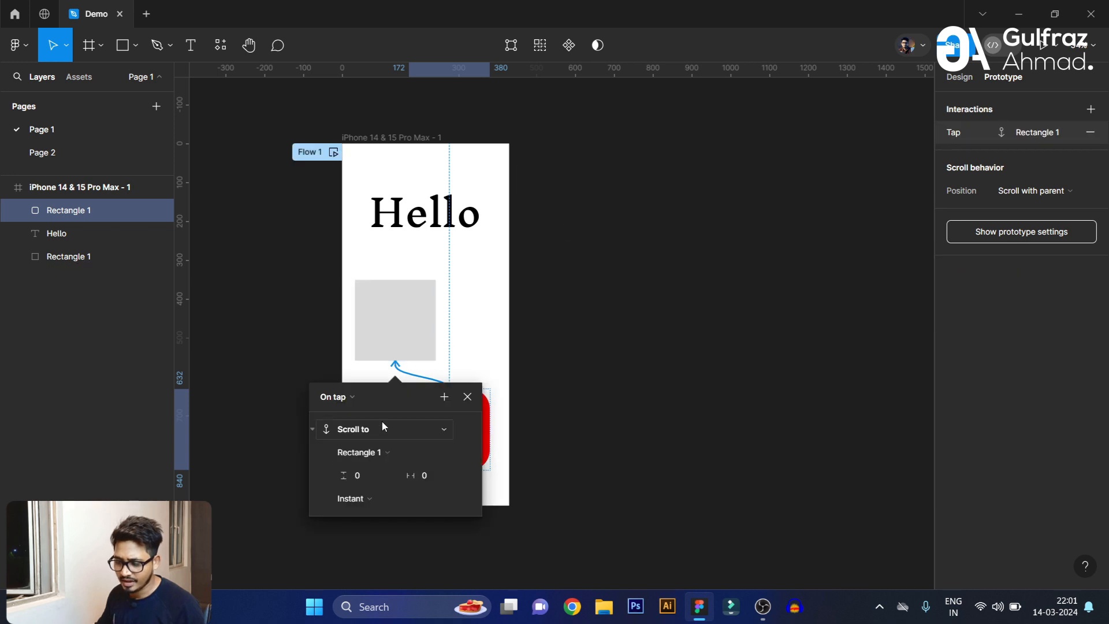
- Remove the red square's tap interaction and return the square to X 137, Y 415, overlapping the gray square
{"action": "left_click", "coordinate": [467, 396]}
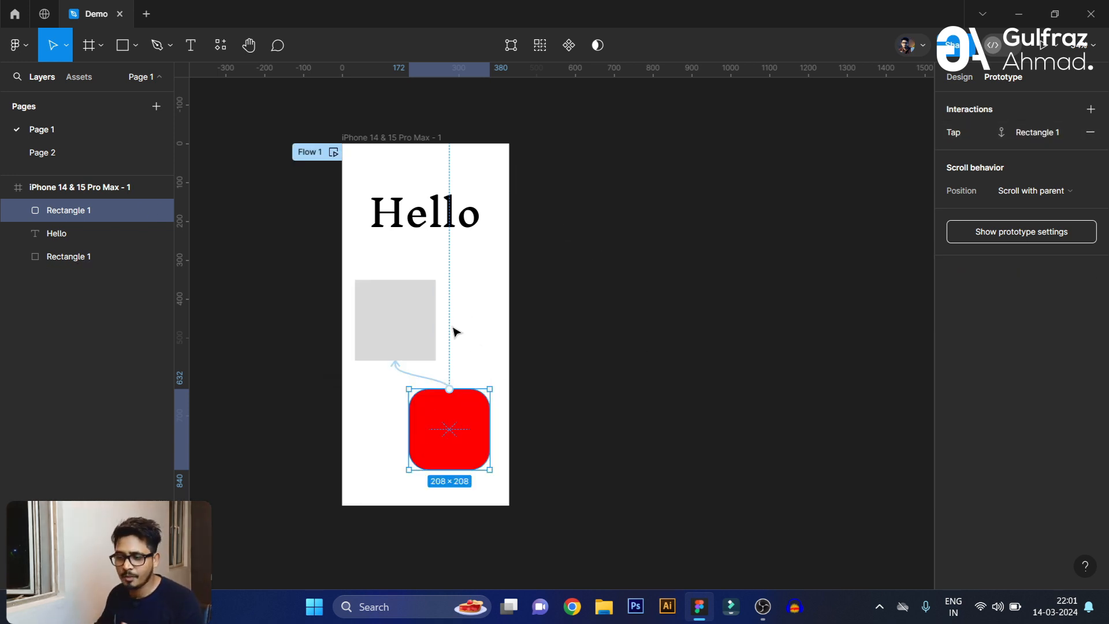
{"action": "left_click", "coordinate": [1092, 132]}
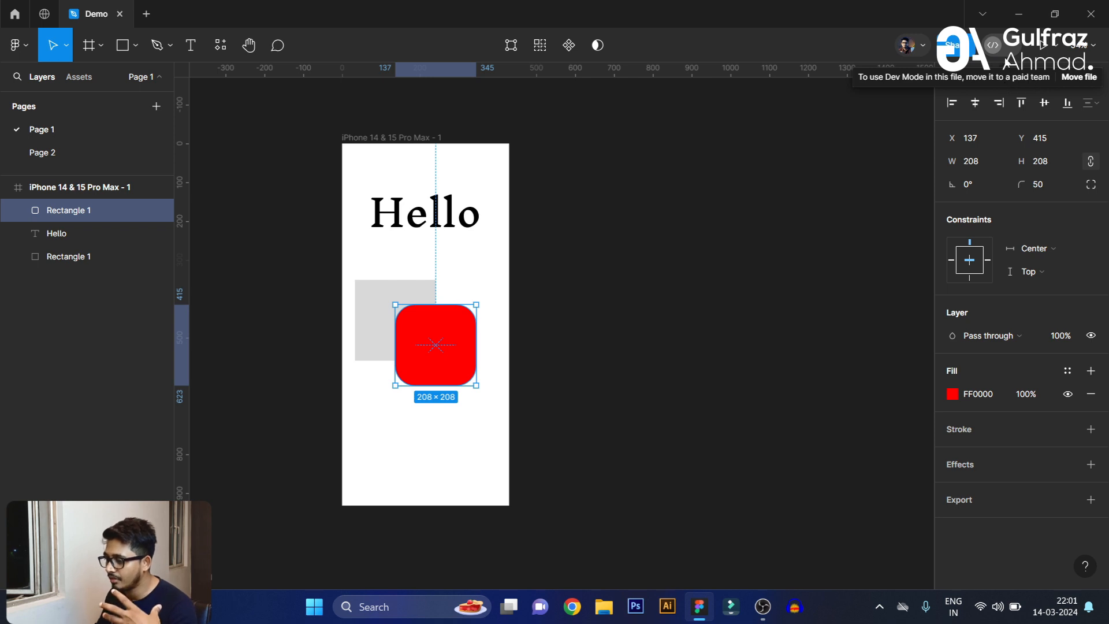
{"action": "left_click", "coordinate": [508, 320]}
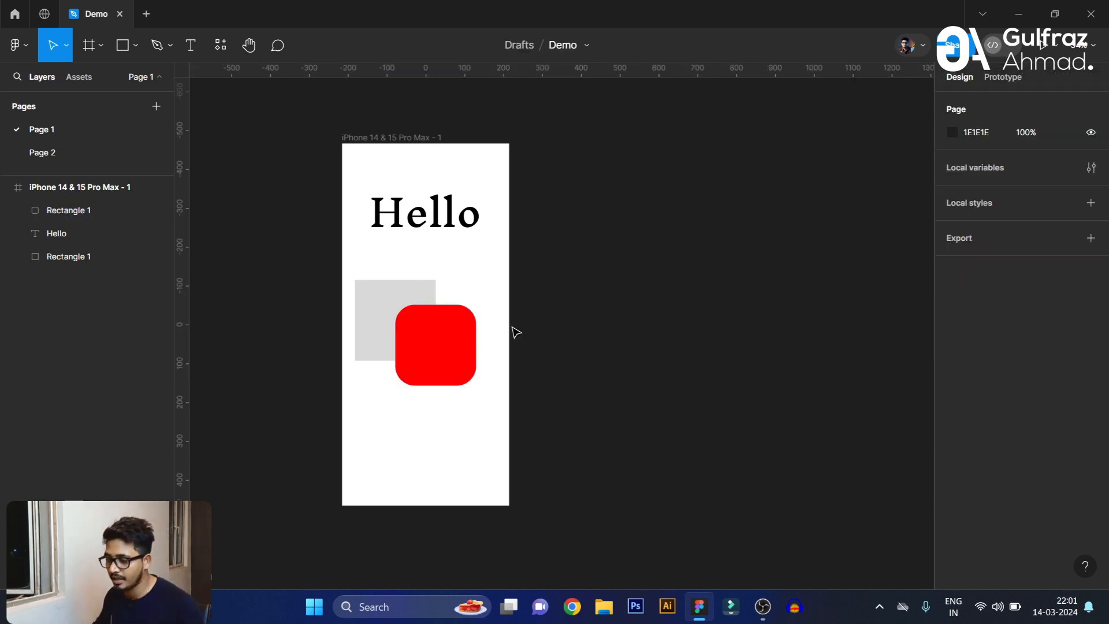
- Delete the red square and the gray square from the iPhone frame
{"action": "left_click", "coordinate": [474, 332]}
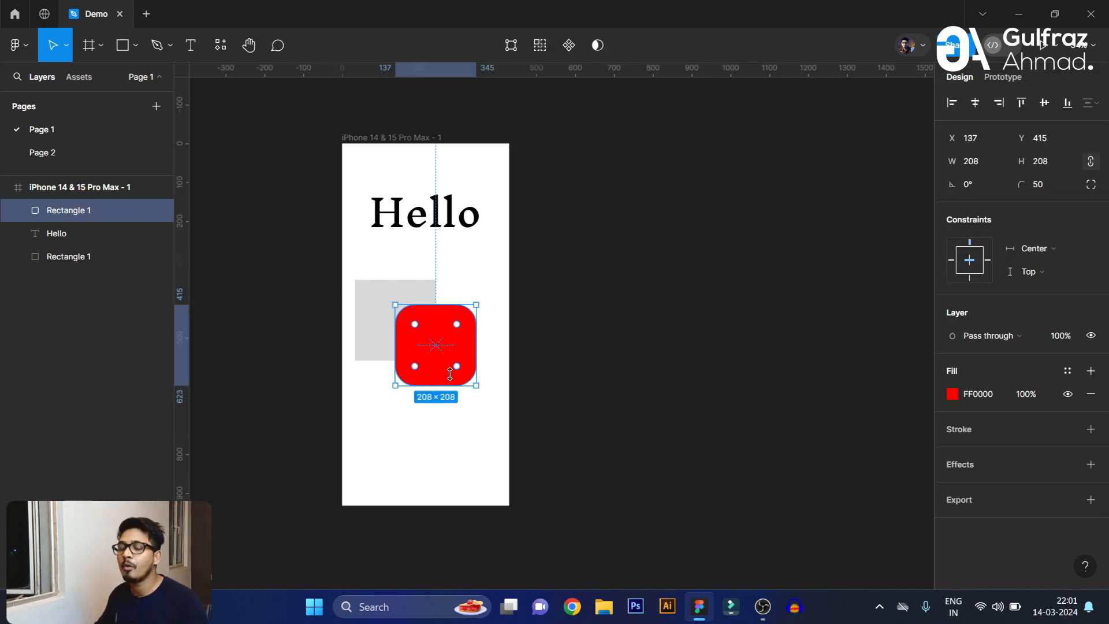
{"action": "left_click", "coordinate": [533, 356]}
{"action": "left_click", "coordinate": [438, 342]}
{"action": "key", "text": "Delete"}
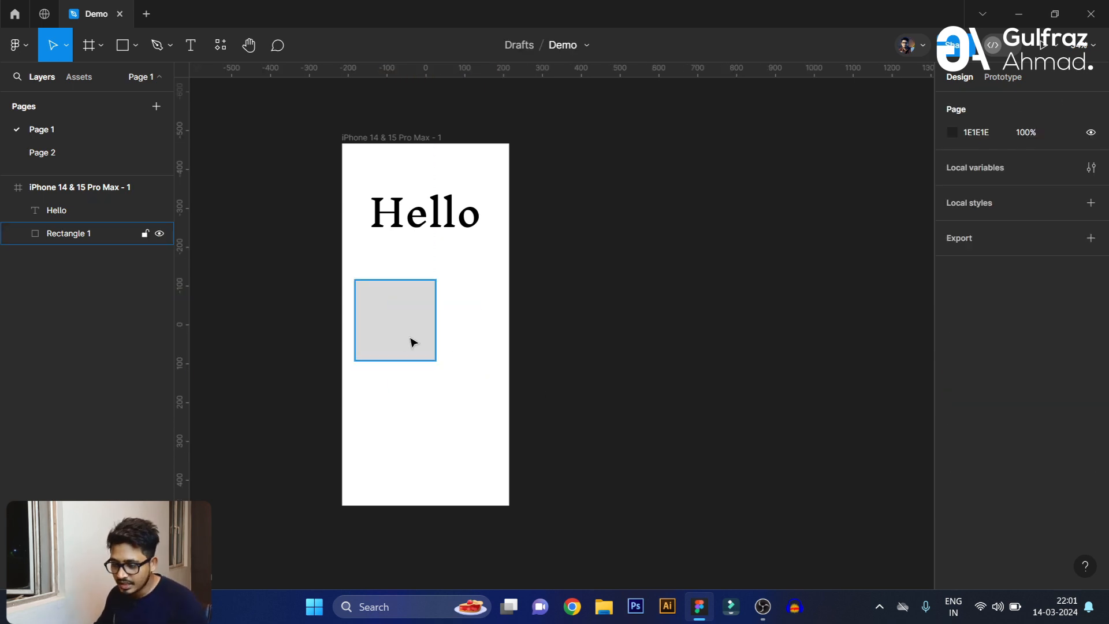
{"action": "left_click", "coordinate": [423, 341]}
{"action": "key", "text": "Delete"}
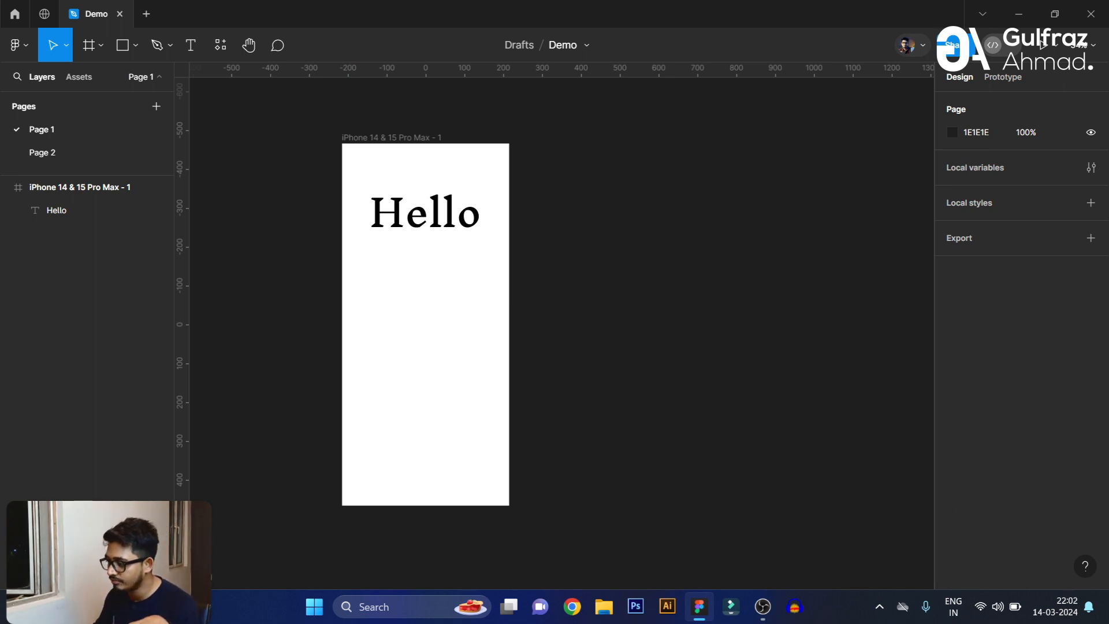
- Undo the deletion of the gray and red squares
{"action": "left_click", "coordinate": [951, 45]}
{"action": "left_click", "coordinate": [733, 176]}
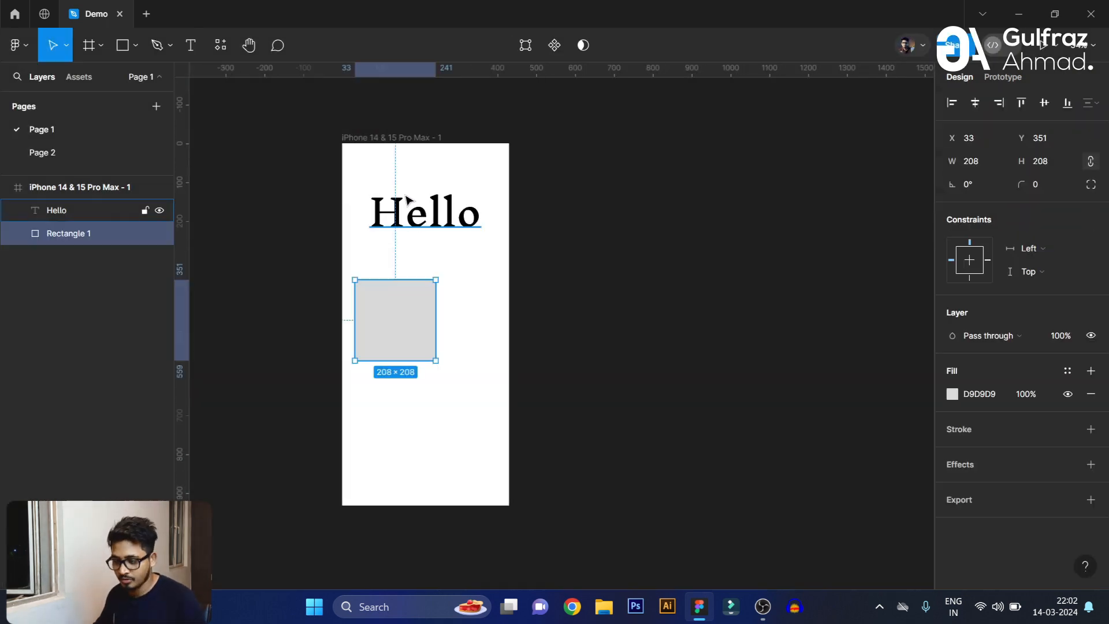
{"action": "left_click", "coordinate": [503, 247]}
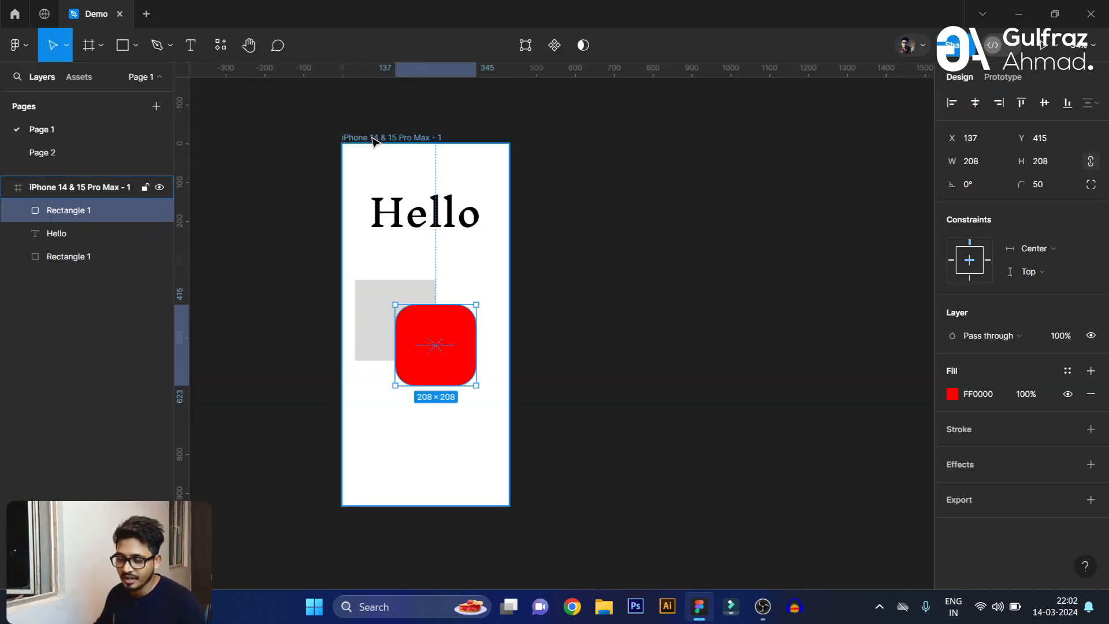
- Preview the iPhone 14 & 15 Pro Max - 1 frame as a running prototype and return to the Demo file
{"action": "left_click", "coordinate": [373, 138]}
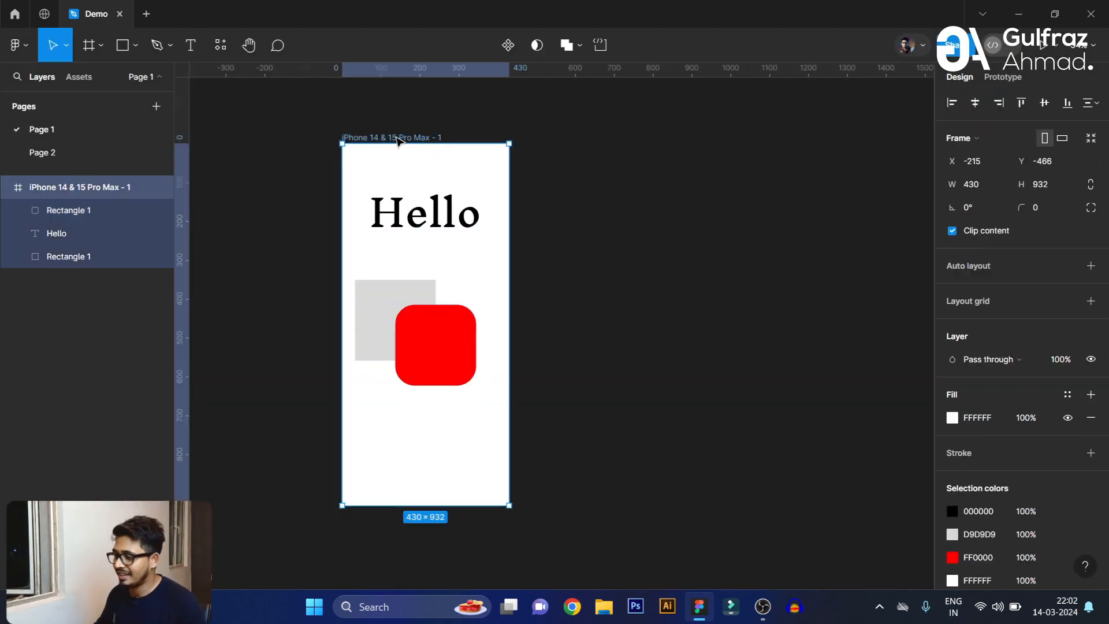
{"action": "left_click", "coordinate": [1045, 49]}
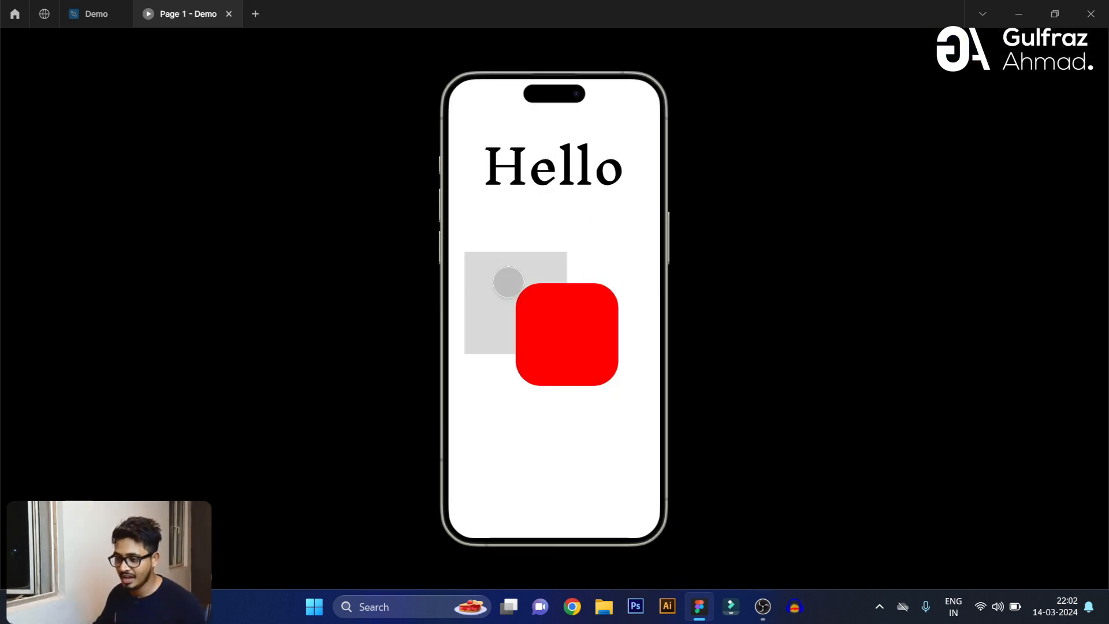
{"action": "left_click", "coordinate": [93, 14]}
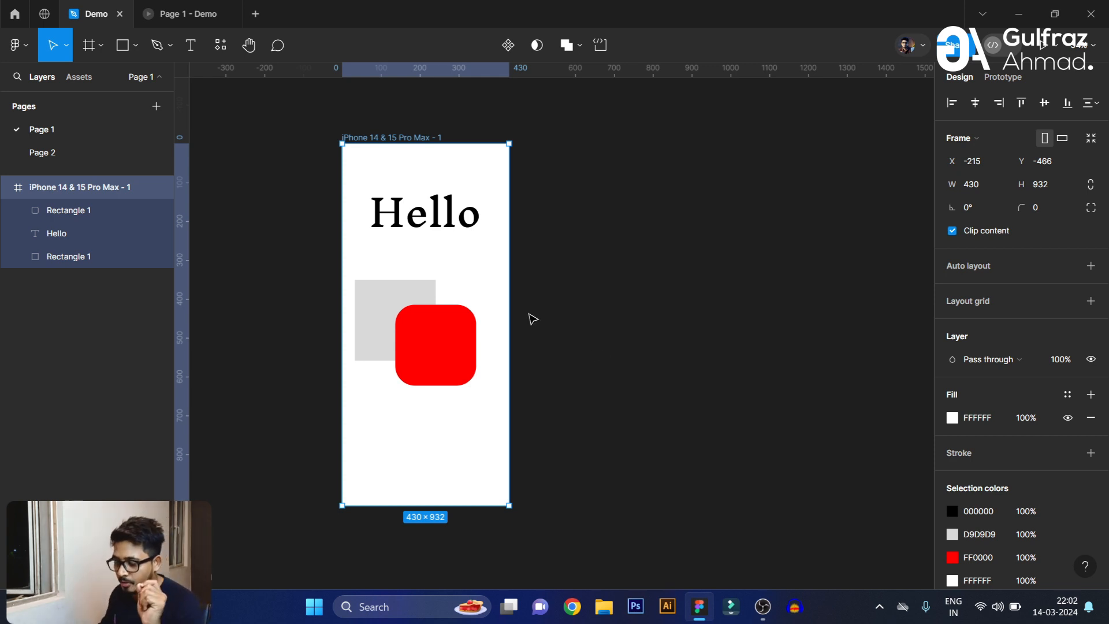
- Look through the main Edit, View, Text and Plugins commands, open the plugin manager to view recent and saved plugins, and close it
{"action": "left_click", "coordinate": [582, 250]}
{"action": "left_click", "coordinate": [432, 292]}
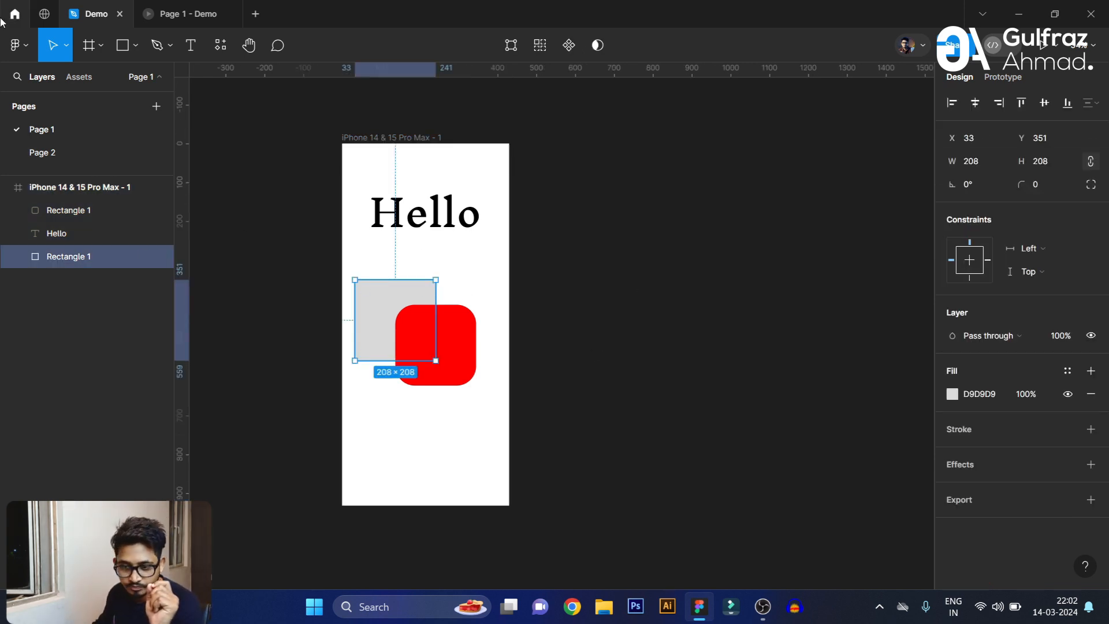
{"action": "left_click", "coordinate": [17, 45]}
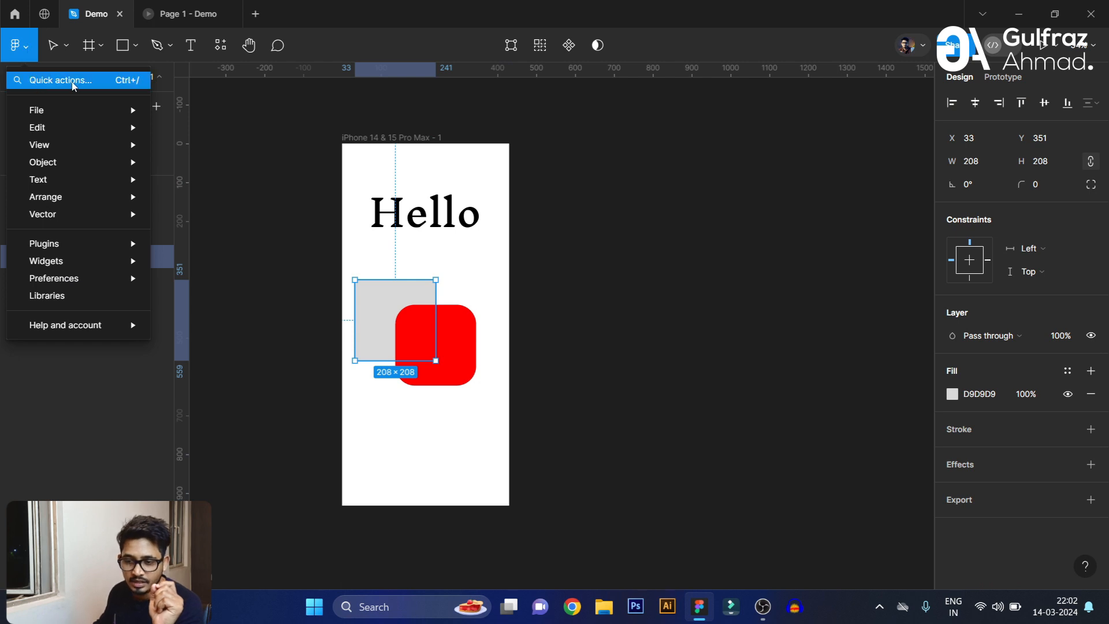
{"action": "mouse_move", "coordinate": [75, 117]}
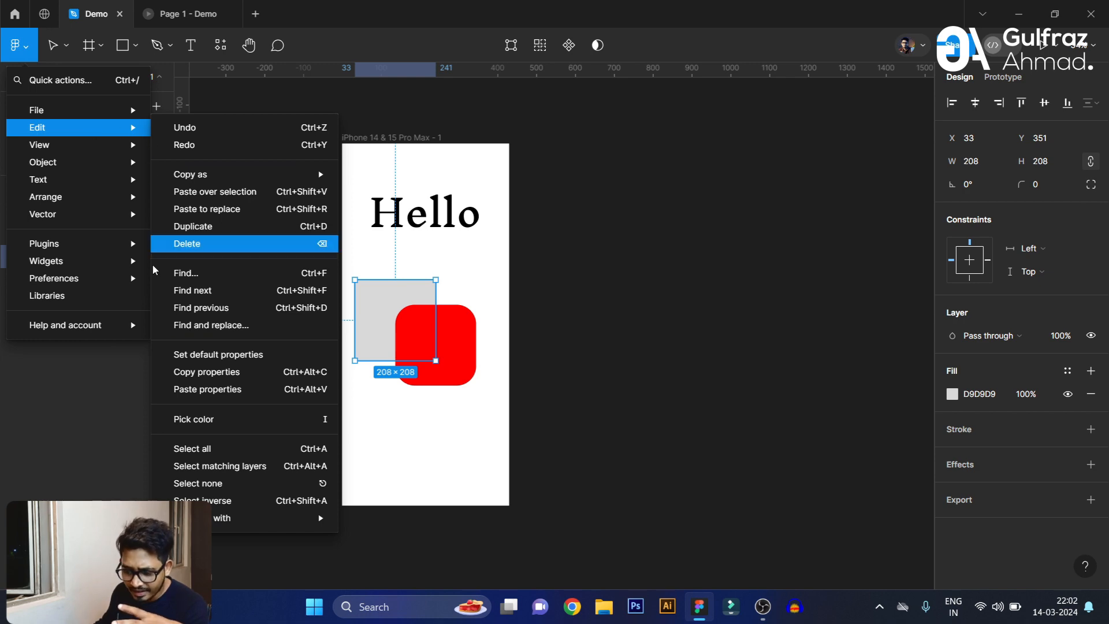
{"action": "mouse_move", "coordinate": [45, 148]}
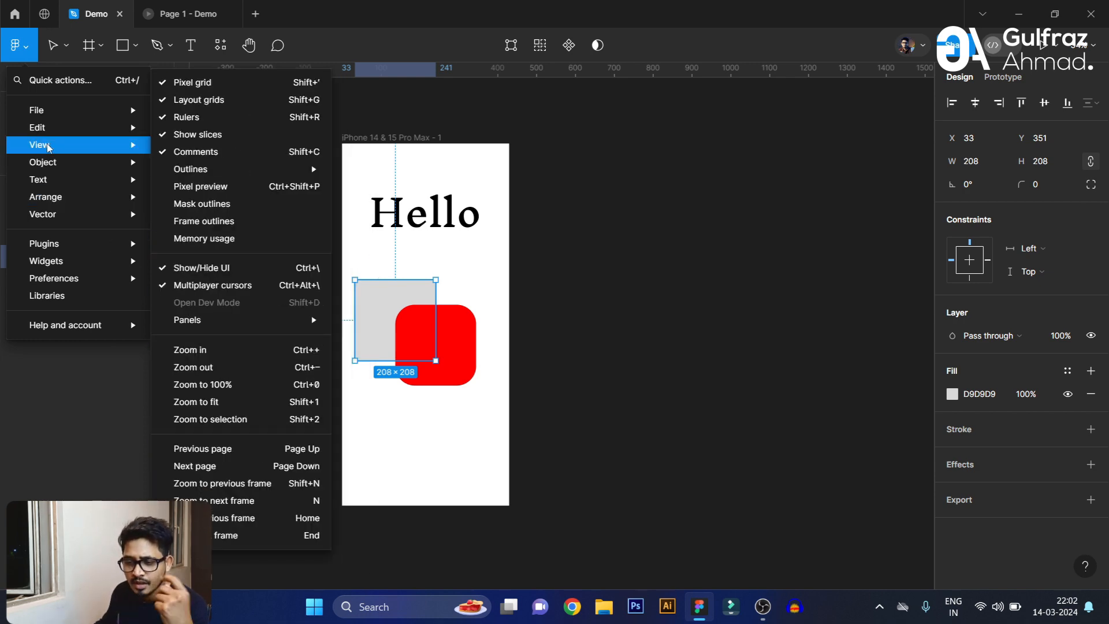
{"action": "mouse_move", "coordinate": [106, 189]}
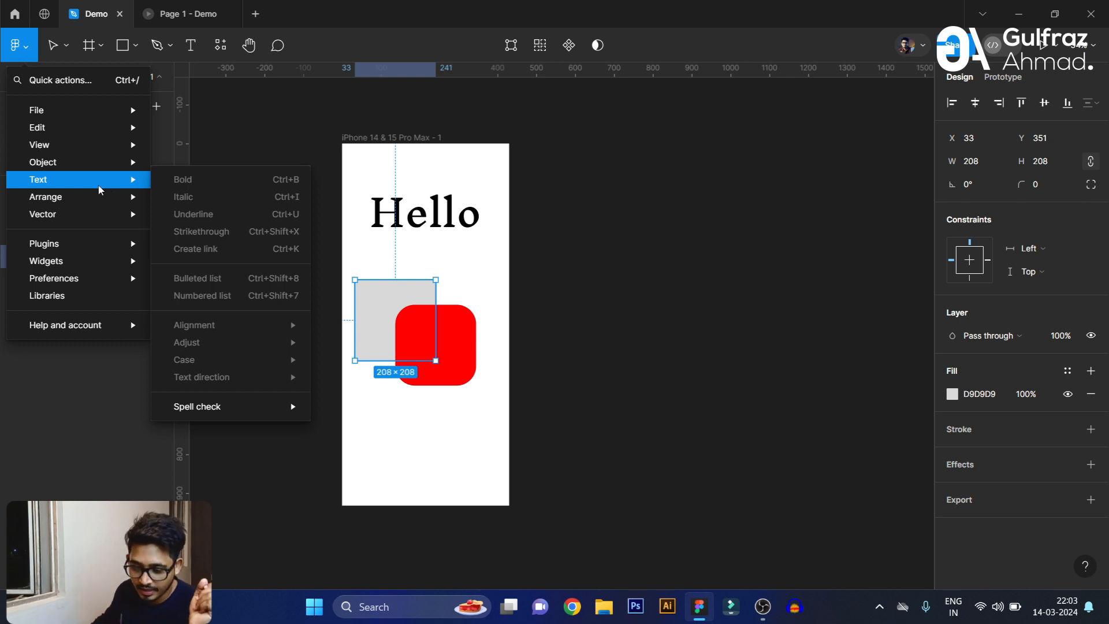
{"action": "mouse_move", "coordinate": [105, 249]}
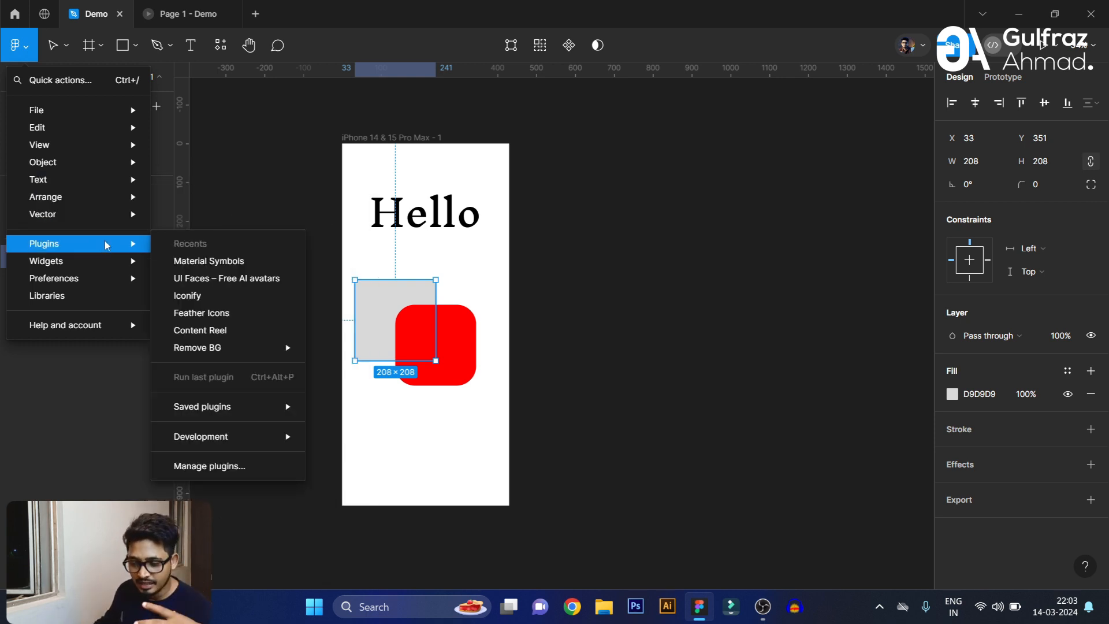
{"action": "left_click", "coordinate": [217, 469]}
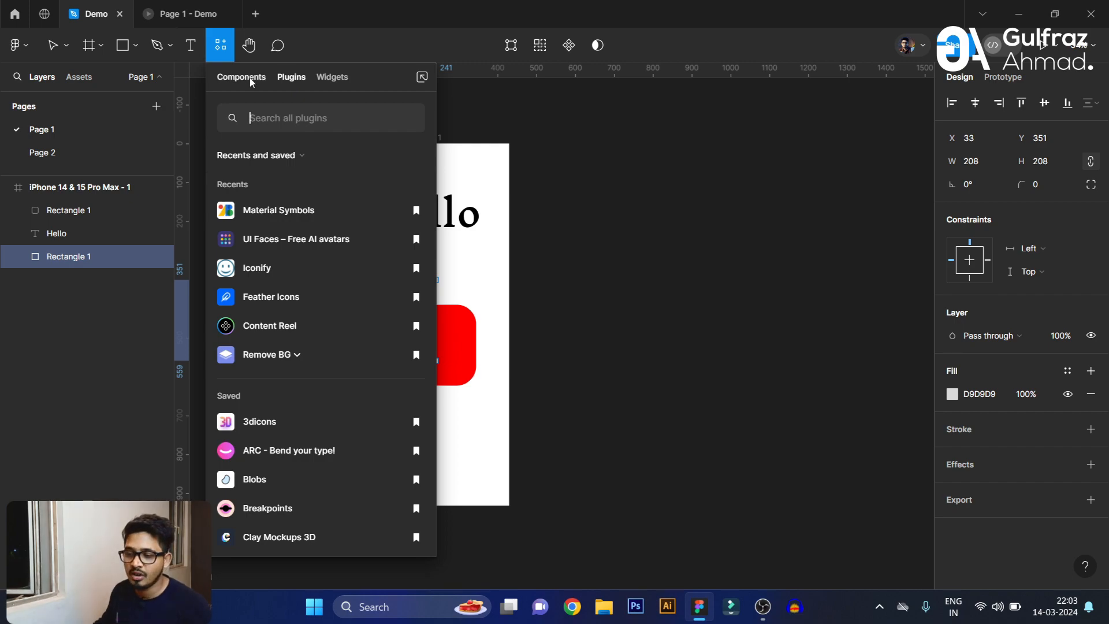
{"action": "left_click", "coordinate": [221, 47]}
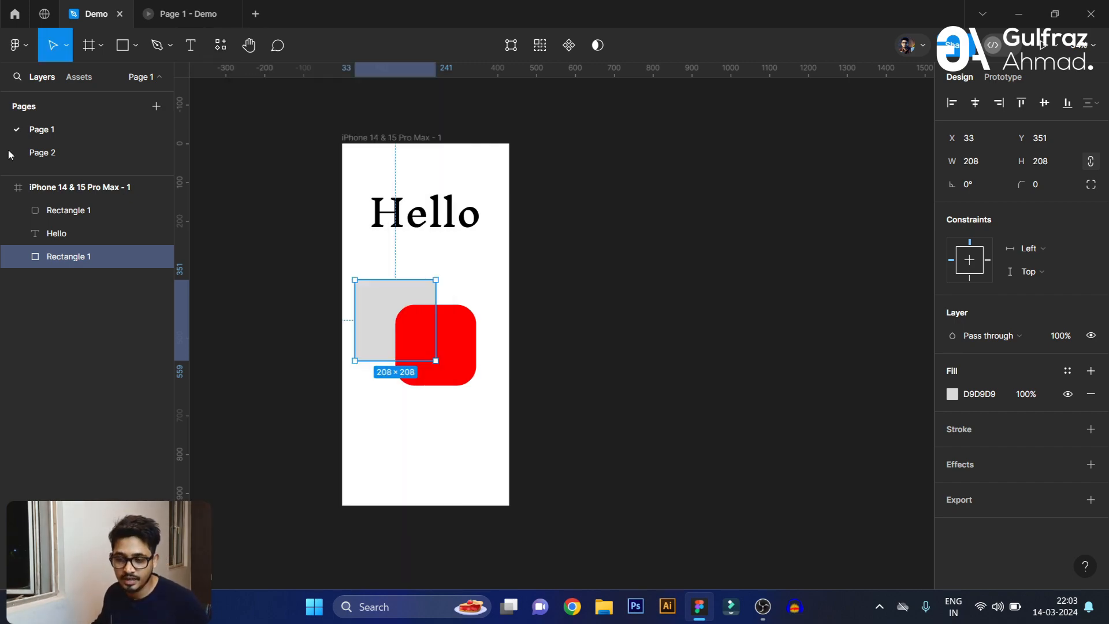